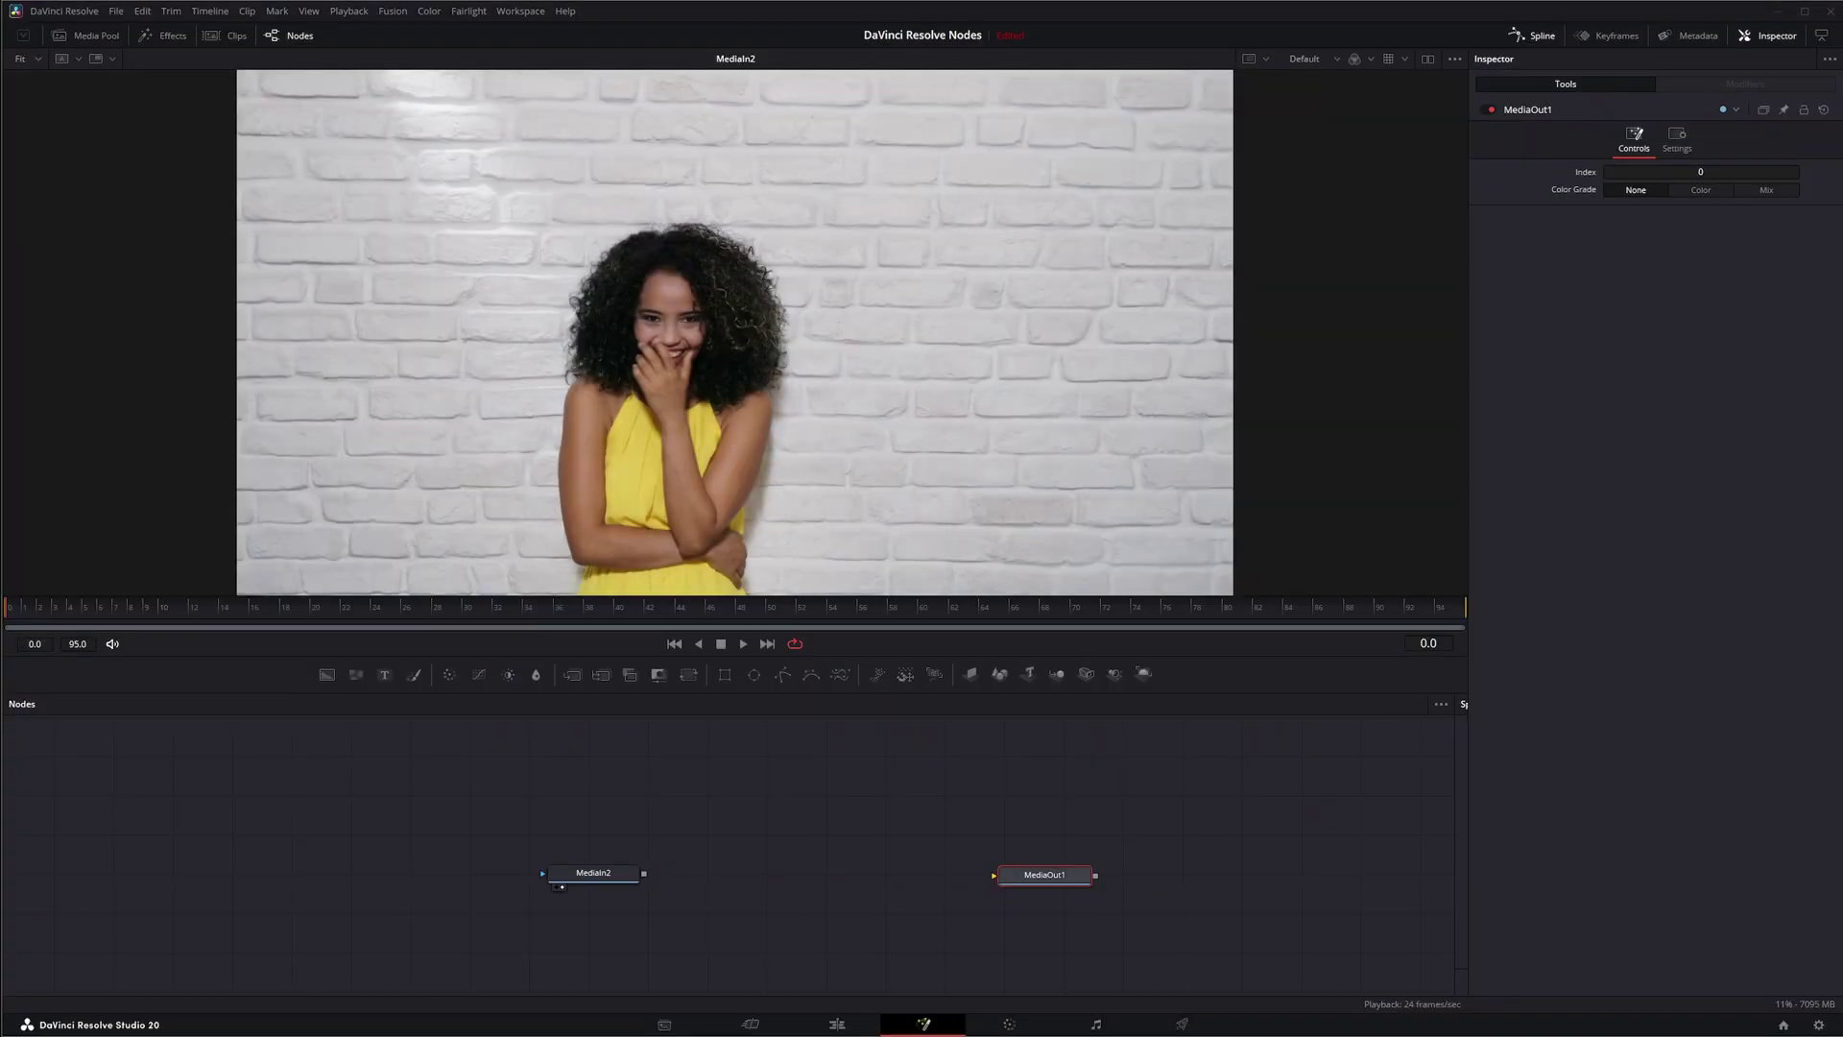
# - Move MediaIn2 left and add a Luma Keyer node after it via the 'lum' tool search
pyautogui.click(605, 880)
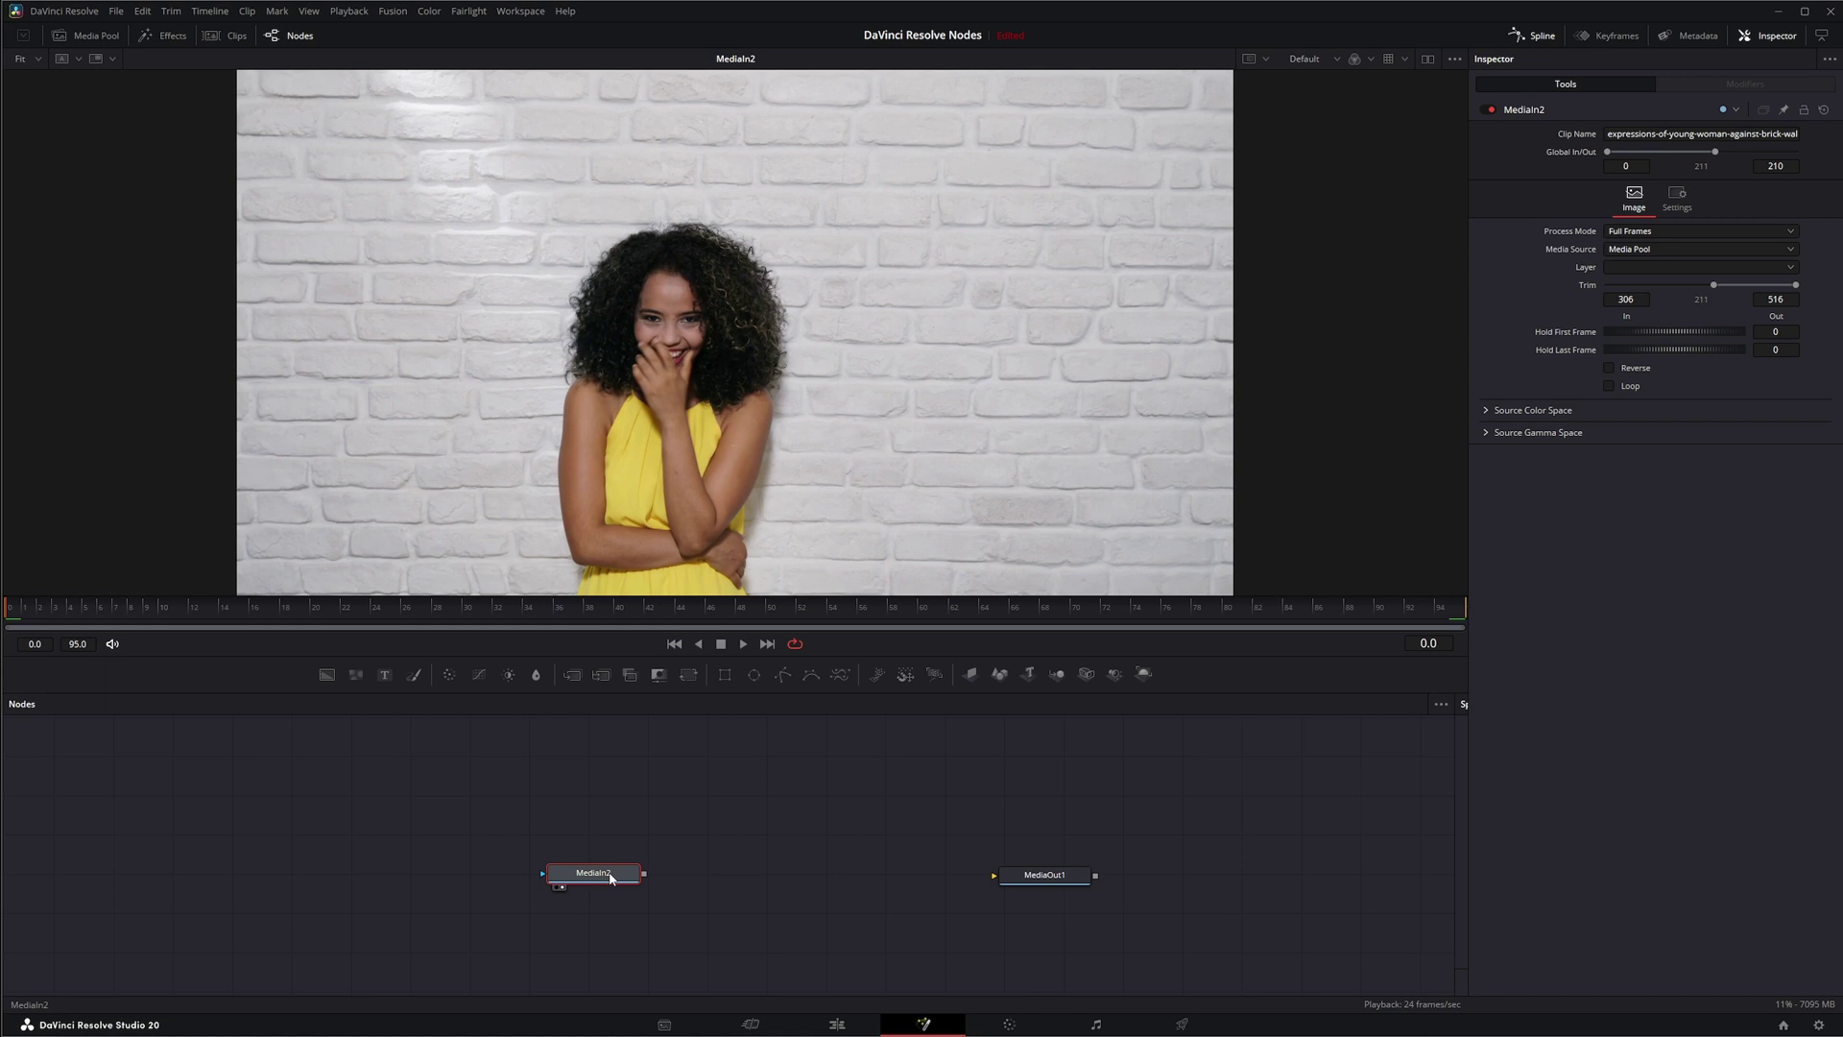
pyautogui.moveTo(611, 877); pyautogui.dragTo(524, 878)
pyautogui.hotkey('shift', 'space')
pyautogui.write('bit')
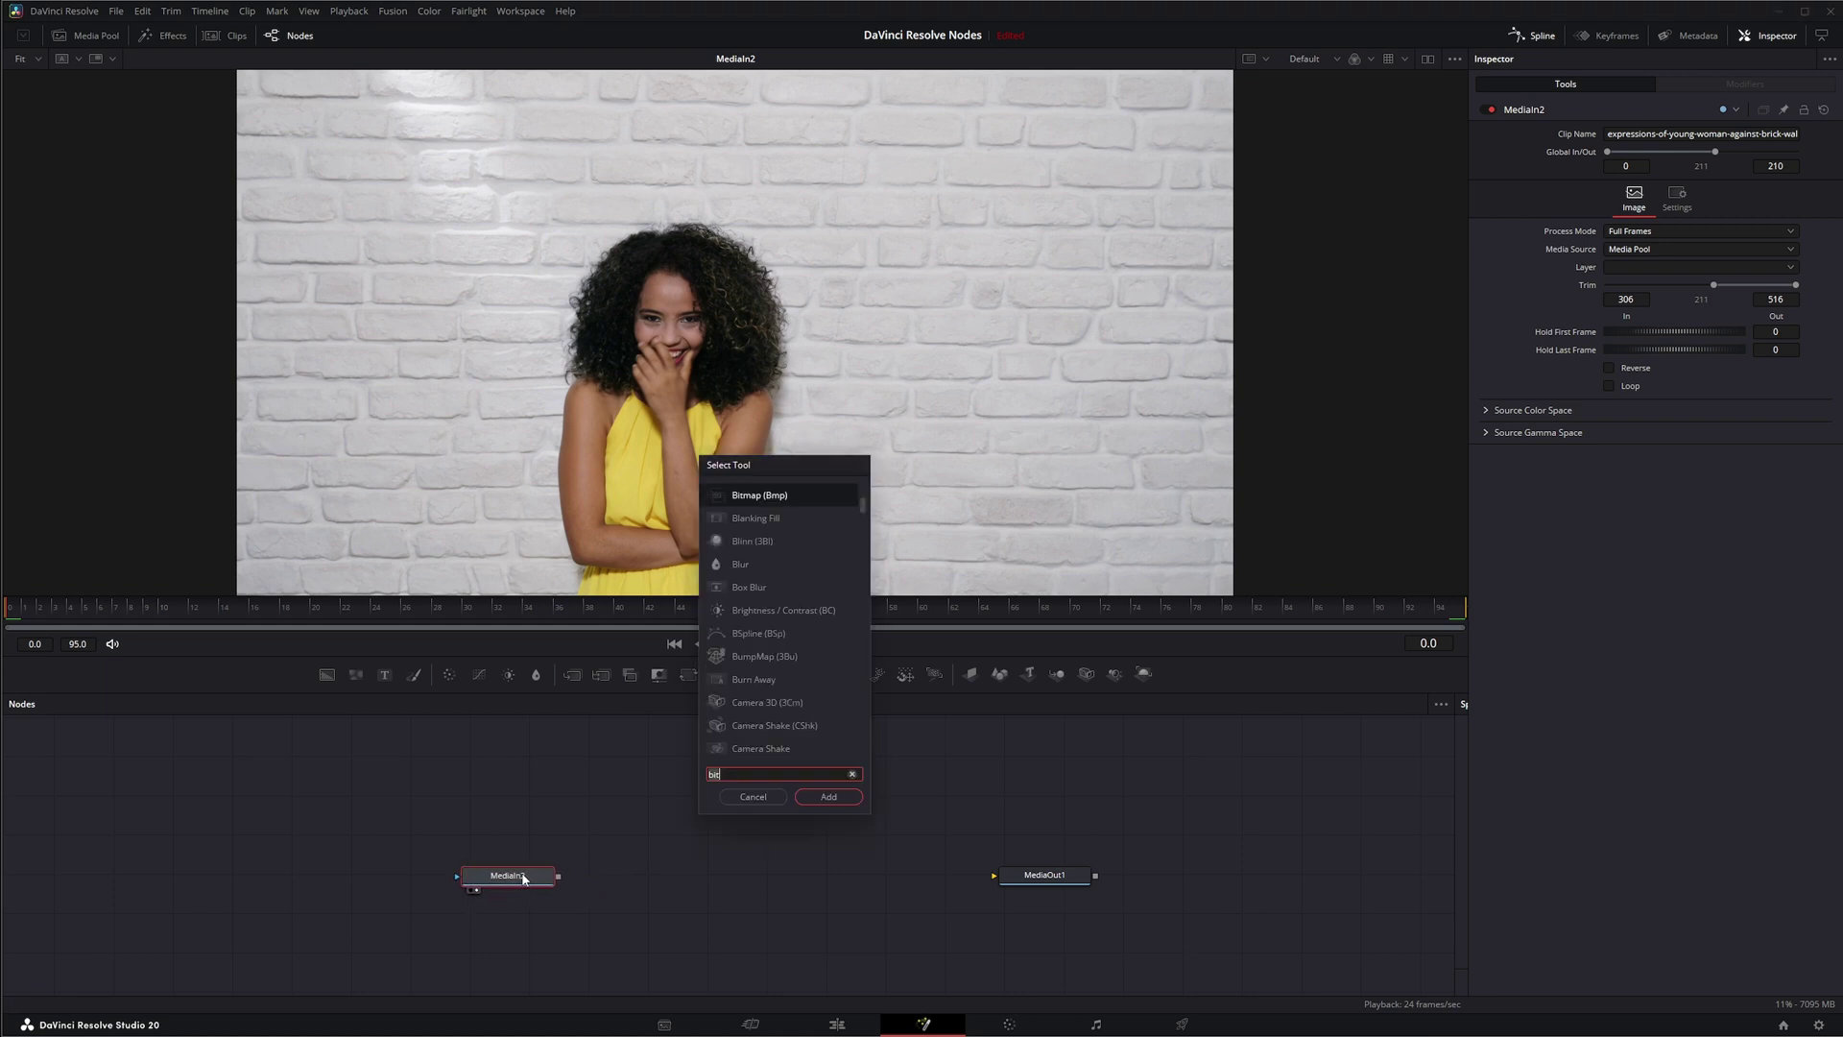
pyautogui.press('BackSpace')
pyautogui.press('BackSpace')
pyautogui.press('BackSpace')
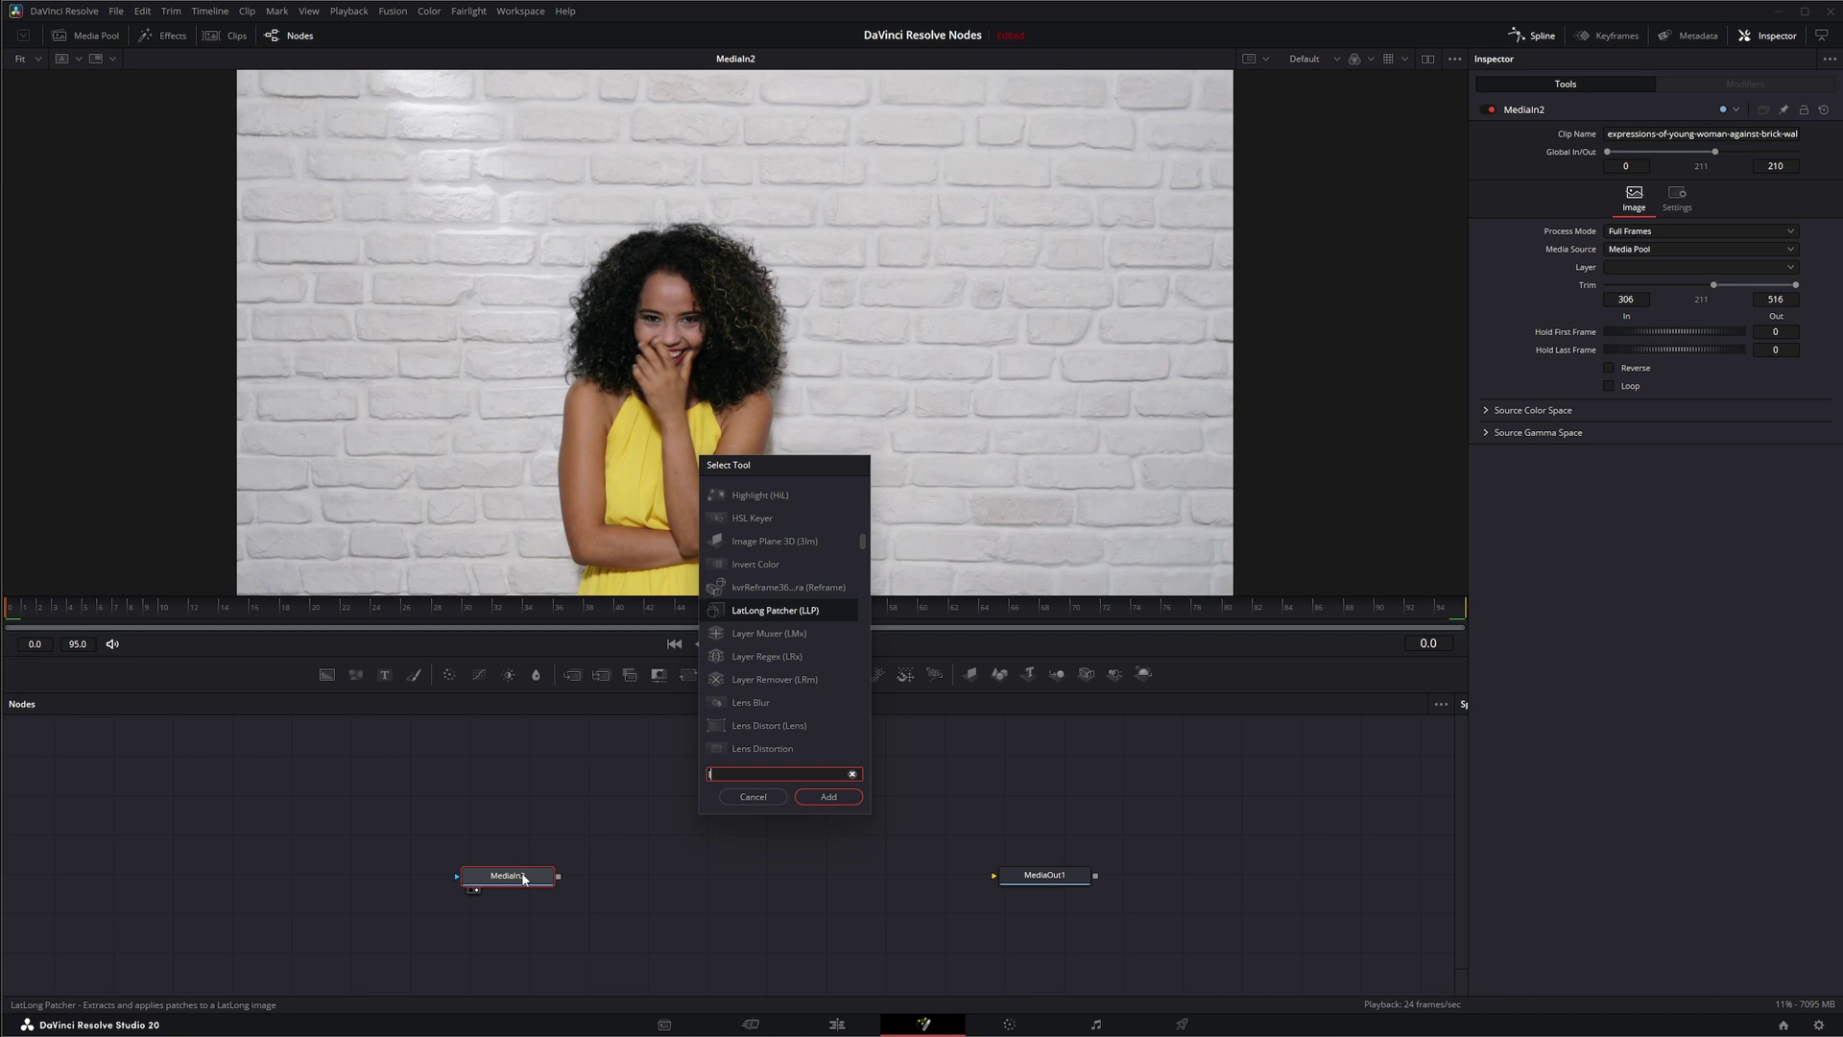
pyautogui.write('lum')
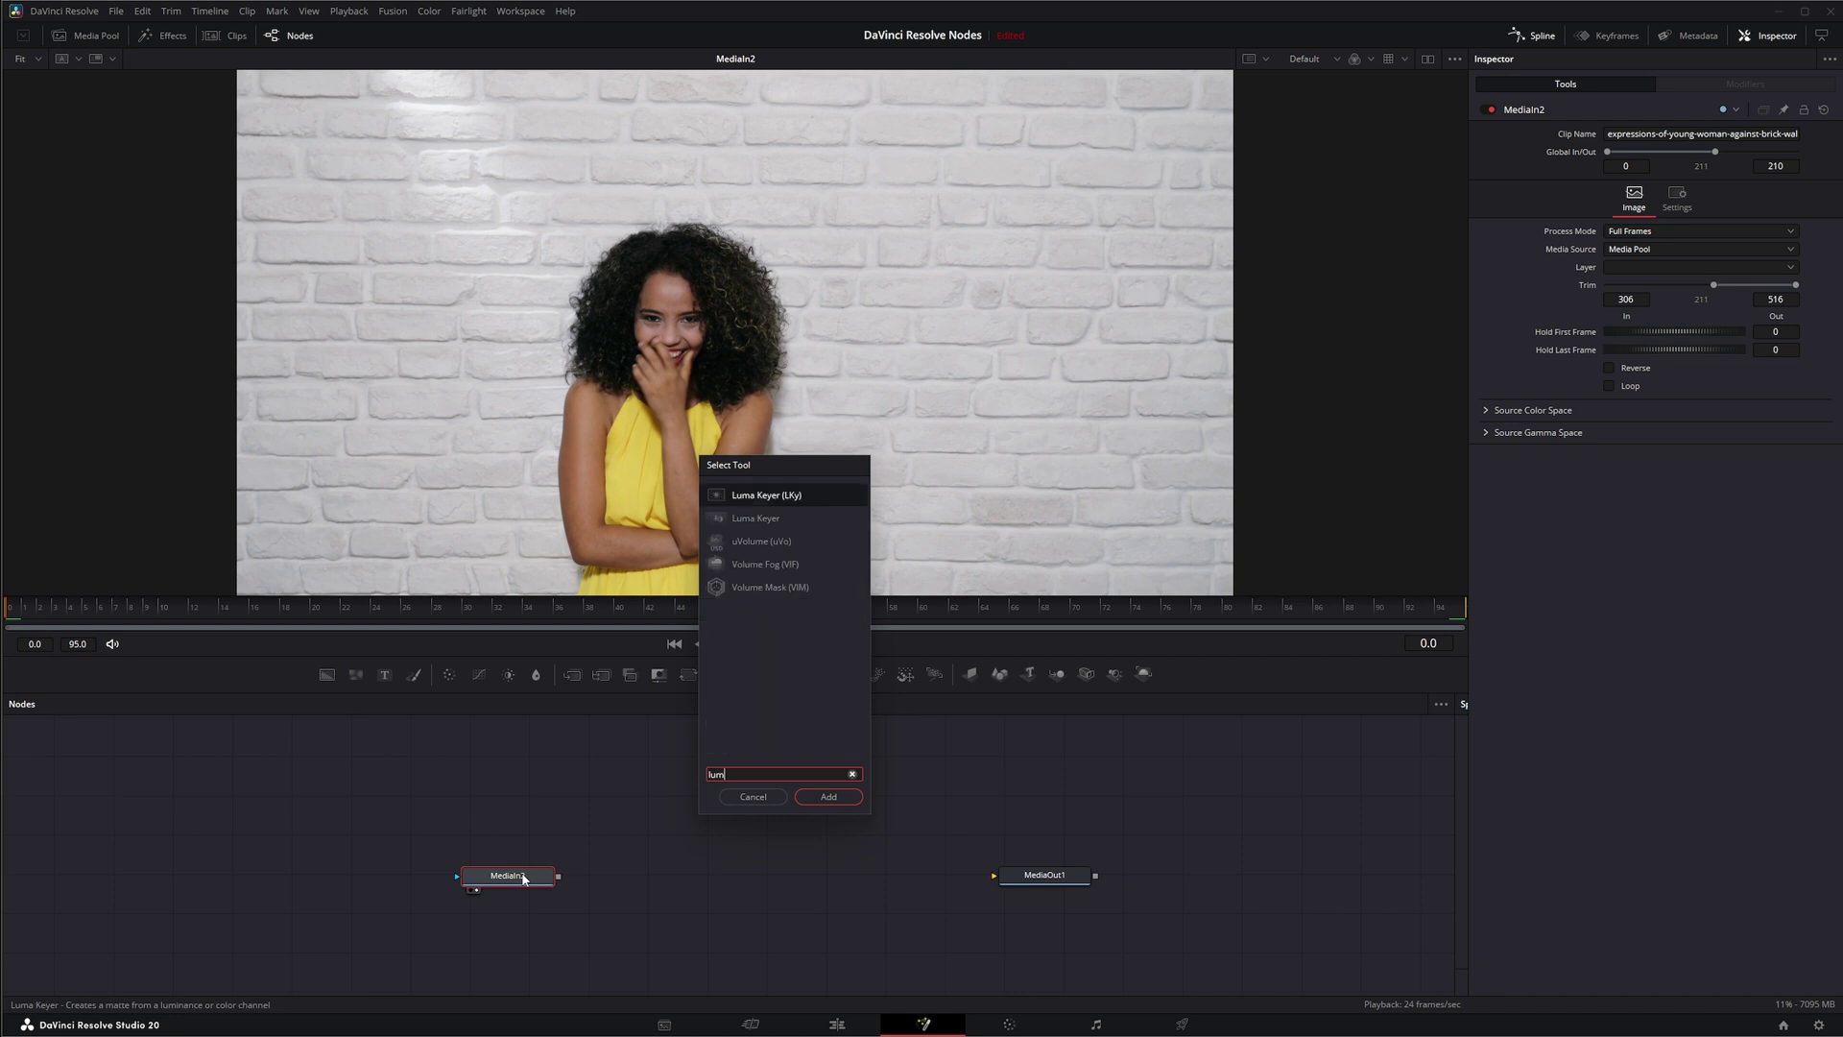
pyautogui.click(764, 519)
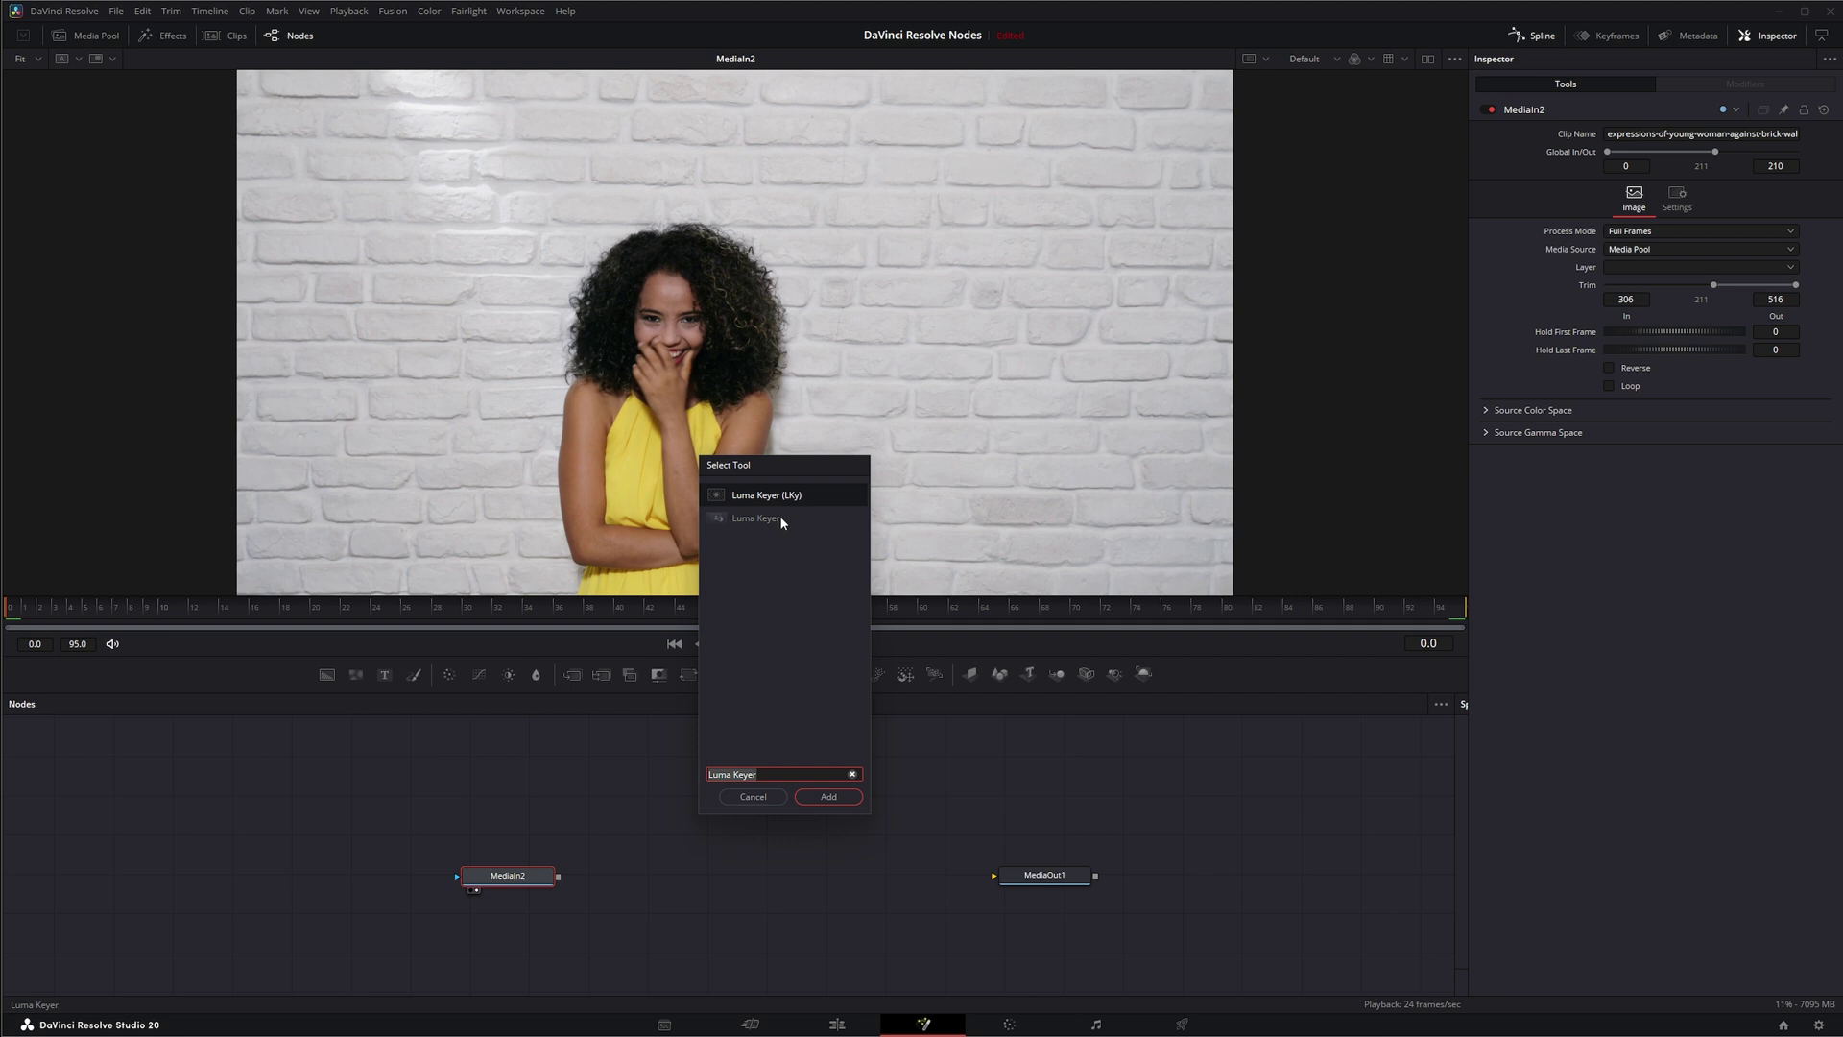
pyautogui.click(829, 797)
# - Place LumaKeyer1 to the right of MediaIn2 and load its output into the viewer
pyautogui.moveTo(647, 872)
pyautogui.mouseDown()
pyautogui.moveTo(698, 880)
pyautogui.moveTo(676, 882)
pyautogui.mouseUp()
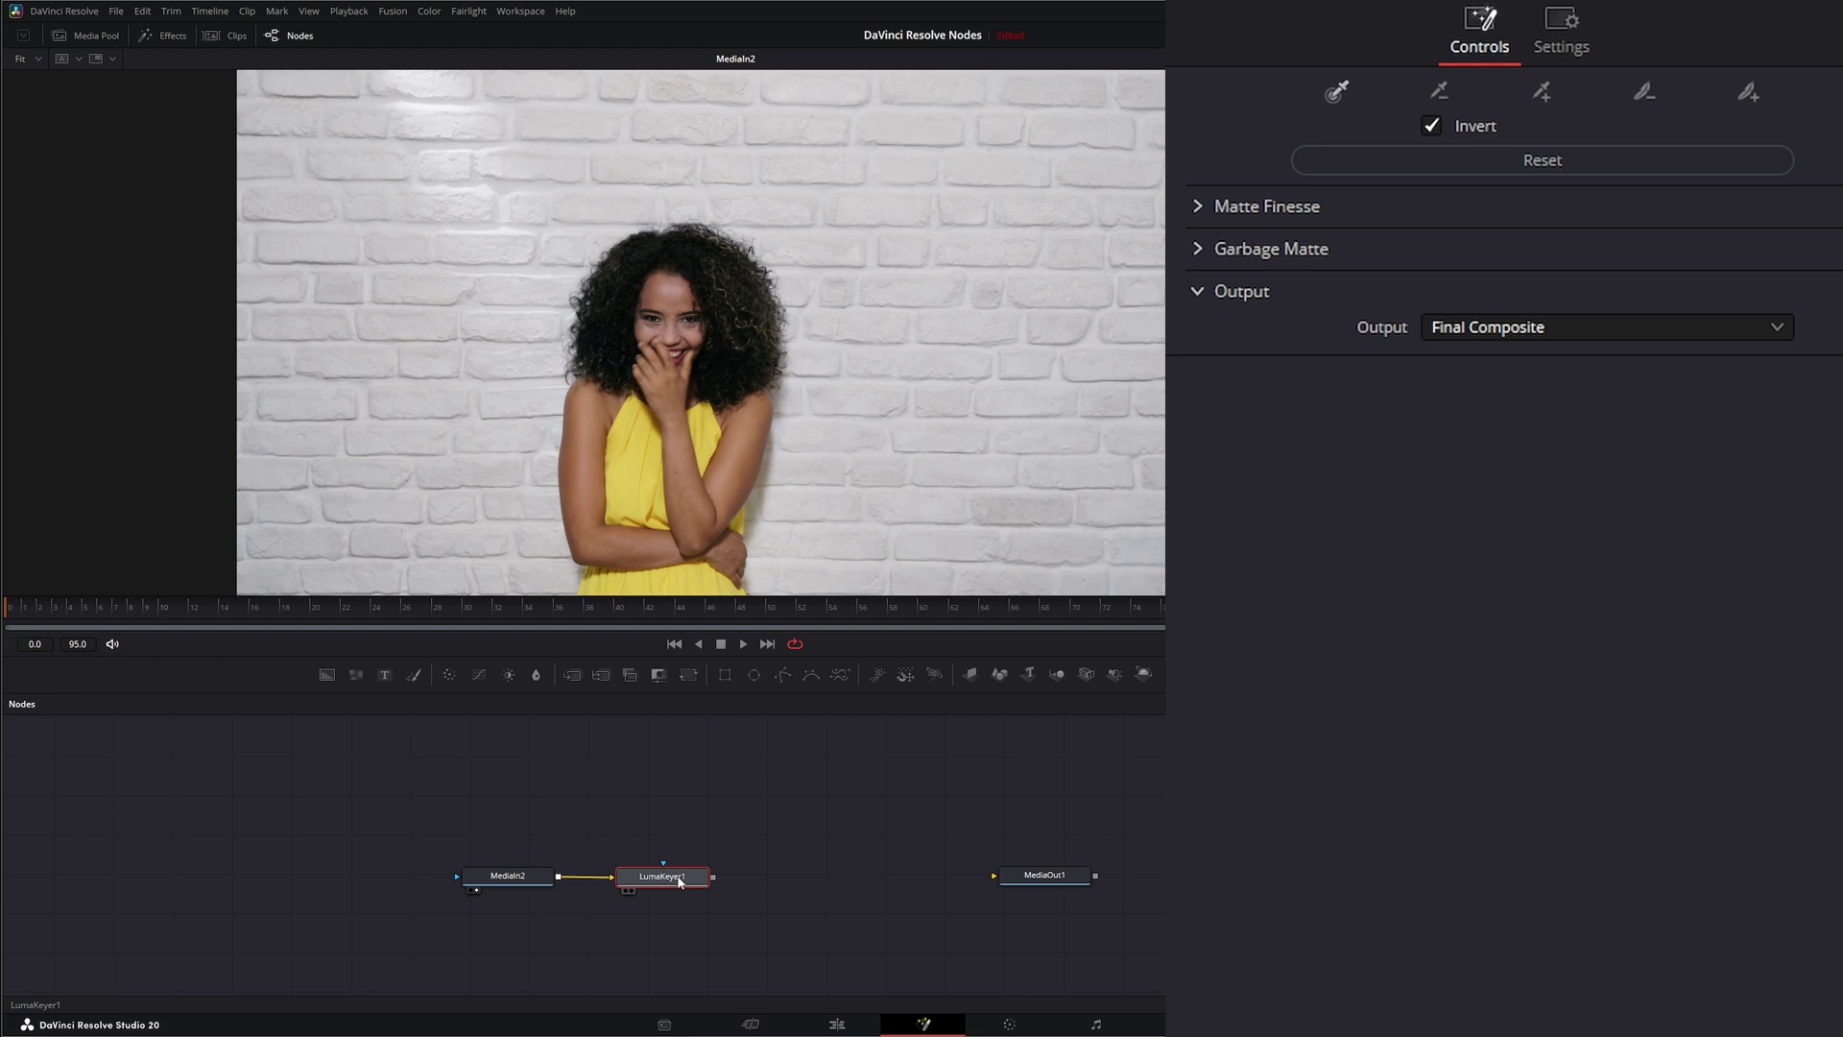
pyautogui.press('1')
pyautogui.moveTo(666, 881); pyautogui.dragTo(669, 884)
pyautogui.moveTo(666, 888); pyautogui.dragTo(671, 884)
# - Add a Bitmap node and feed MediaIn2 into it
pyautogui.click(702, 819)
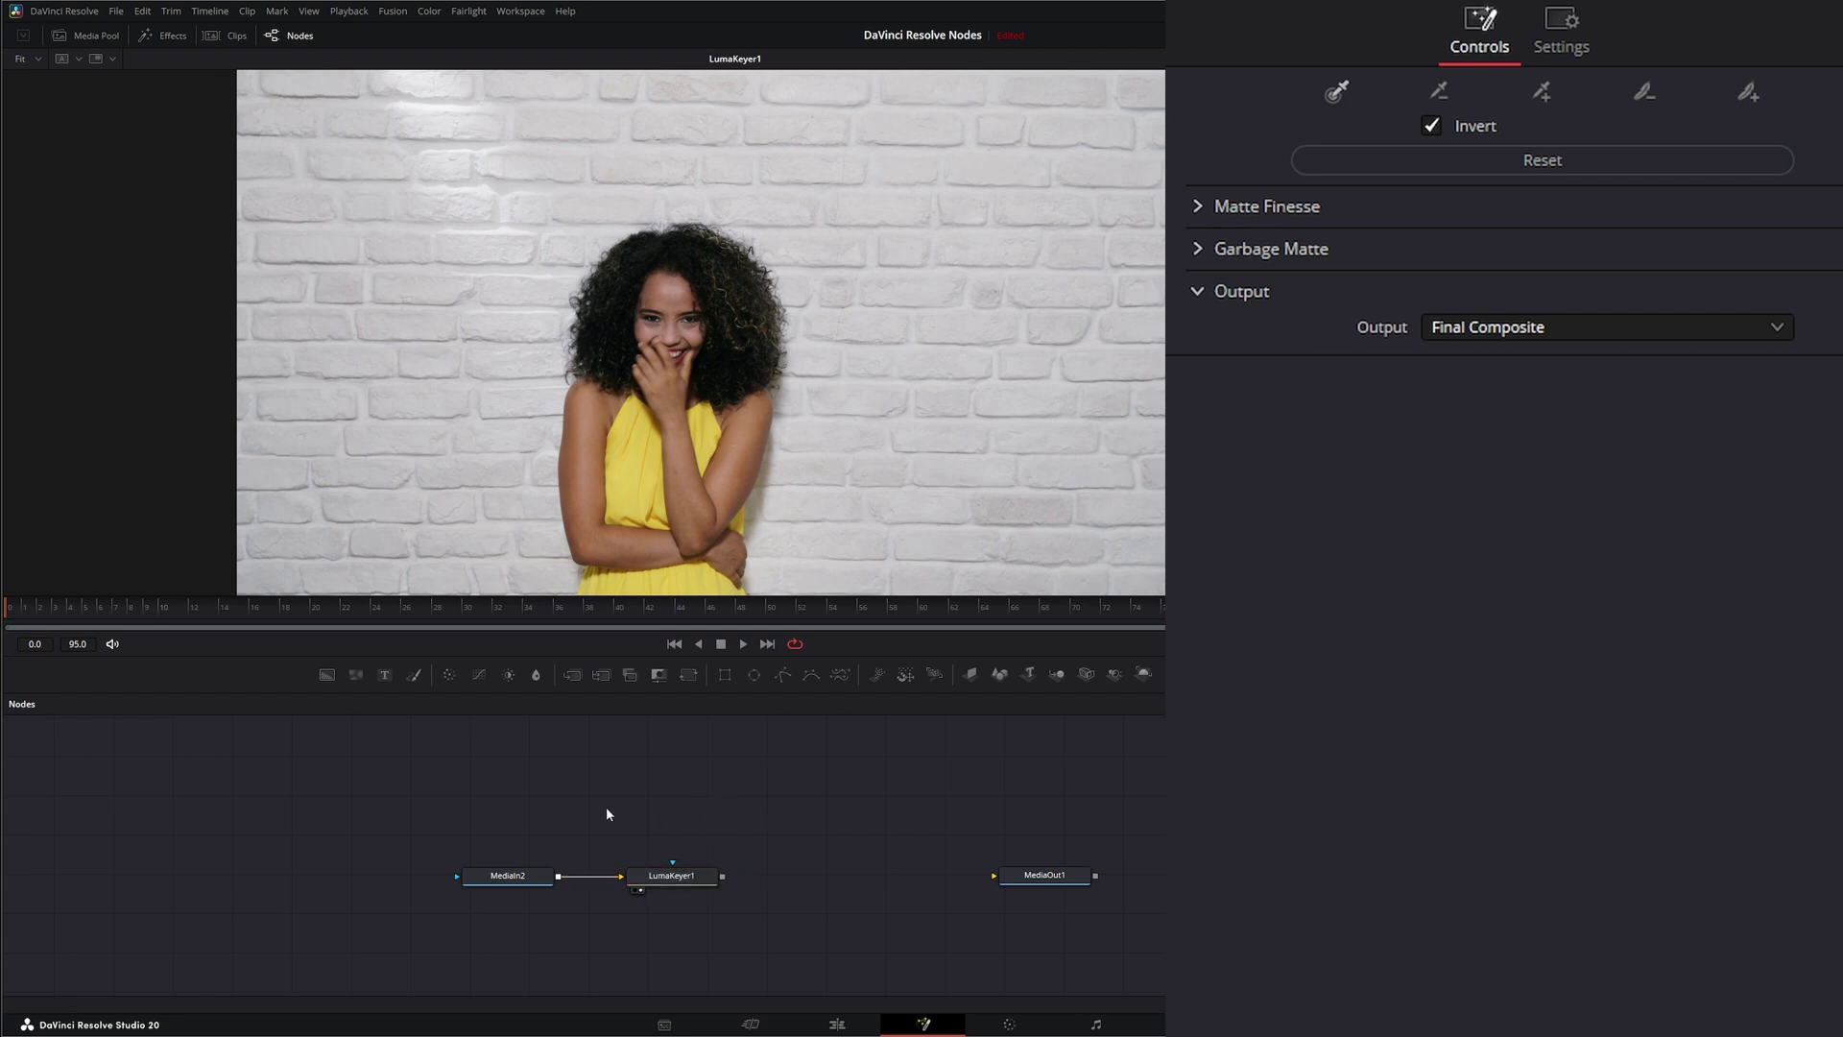
pyautogui.hotkey('shift', 'space')
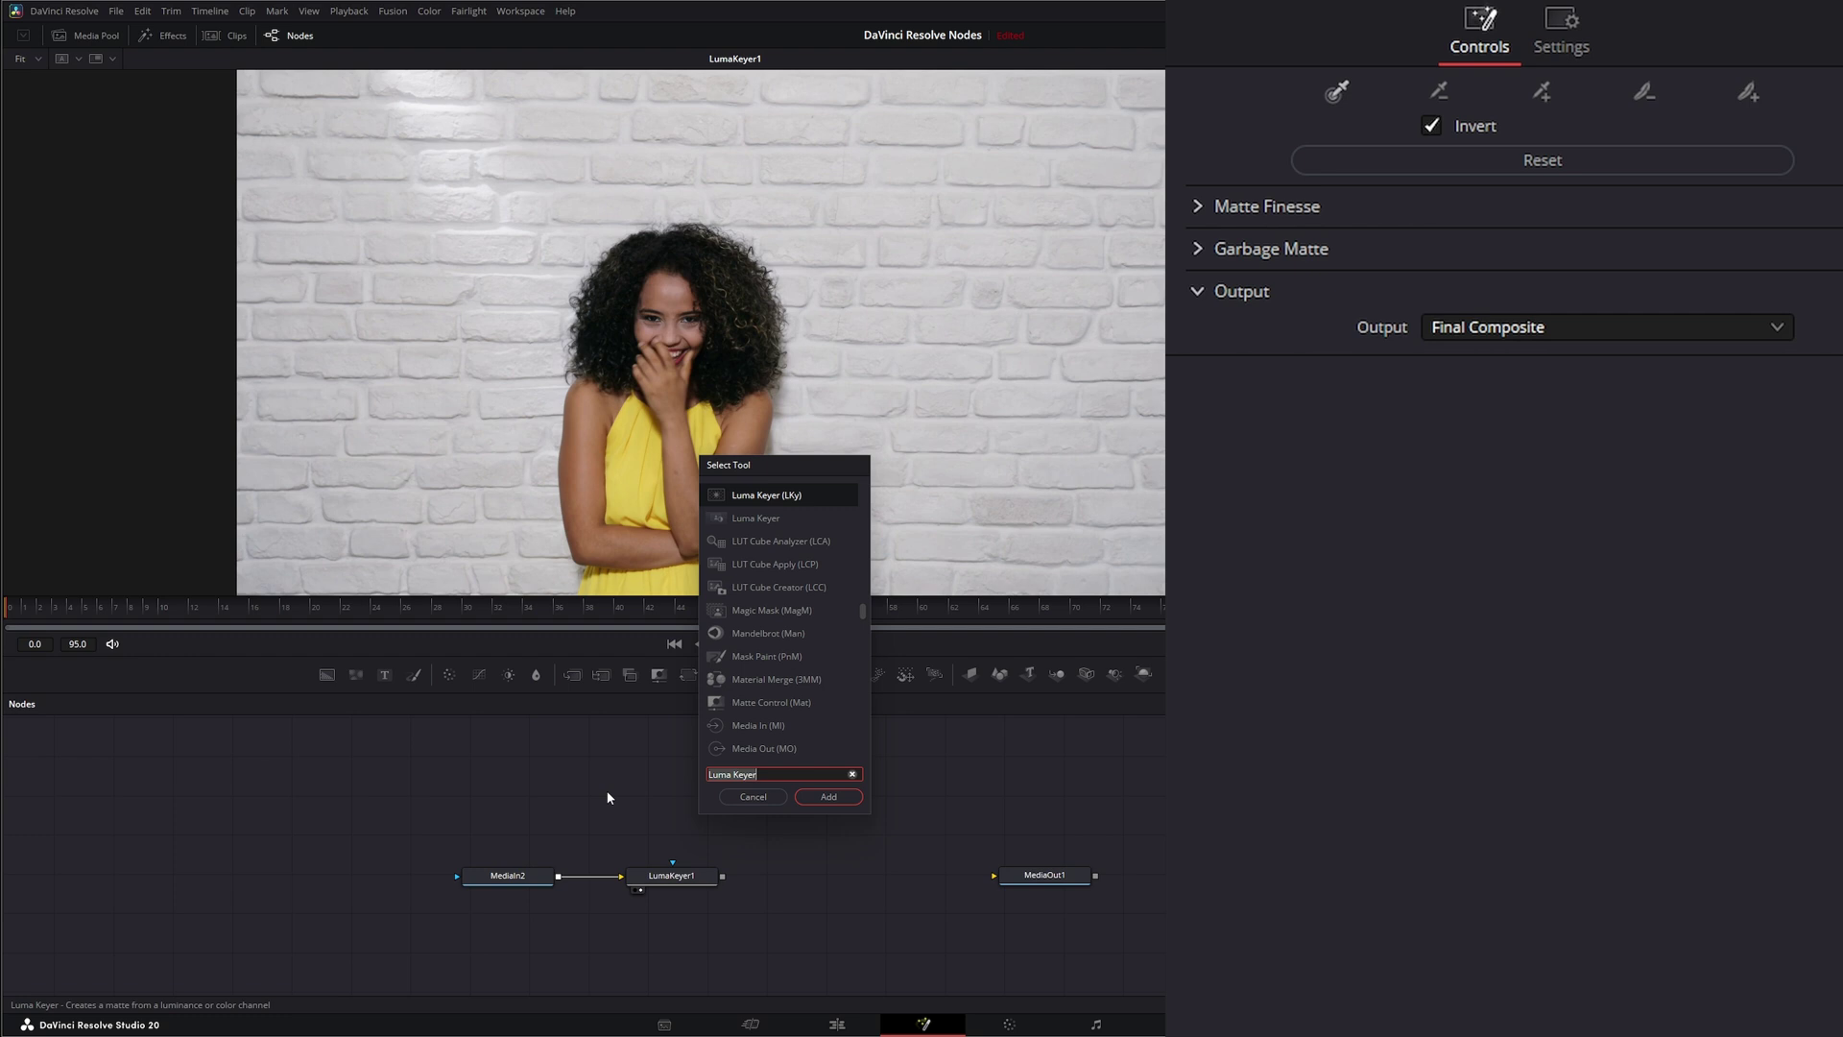
pyautogui.write('bit')
pyautogui.press('Return')
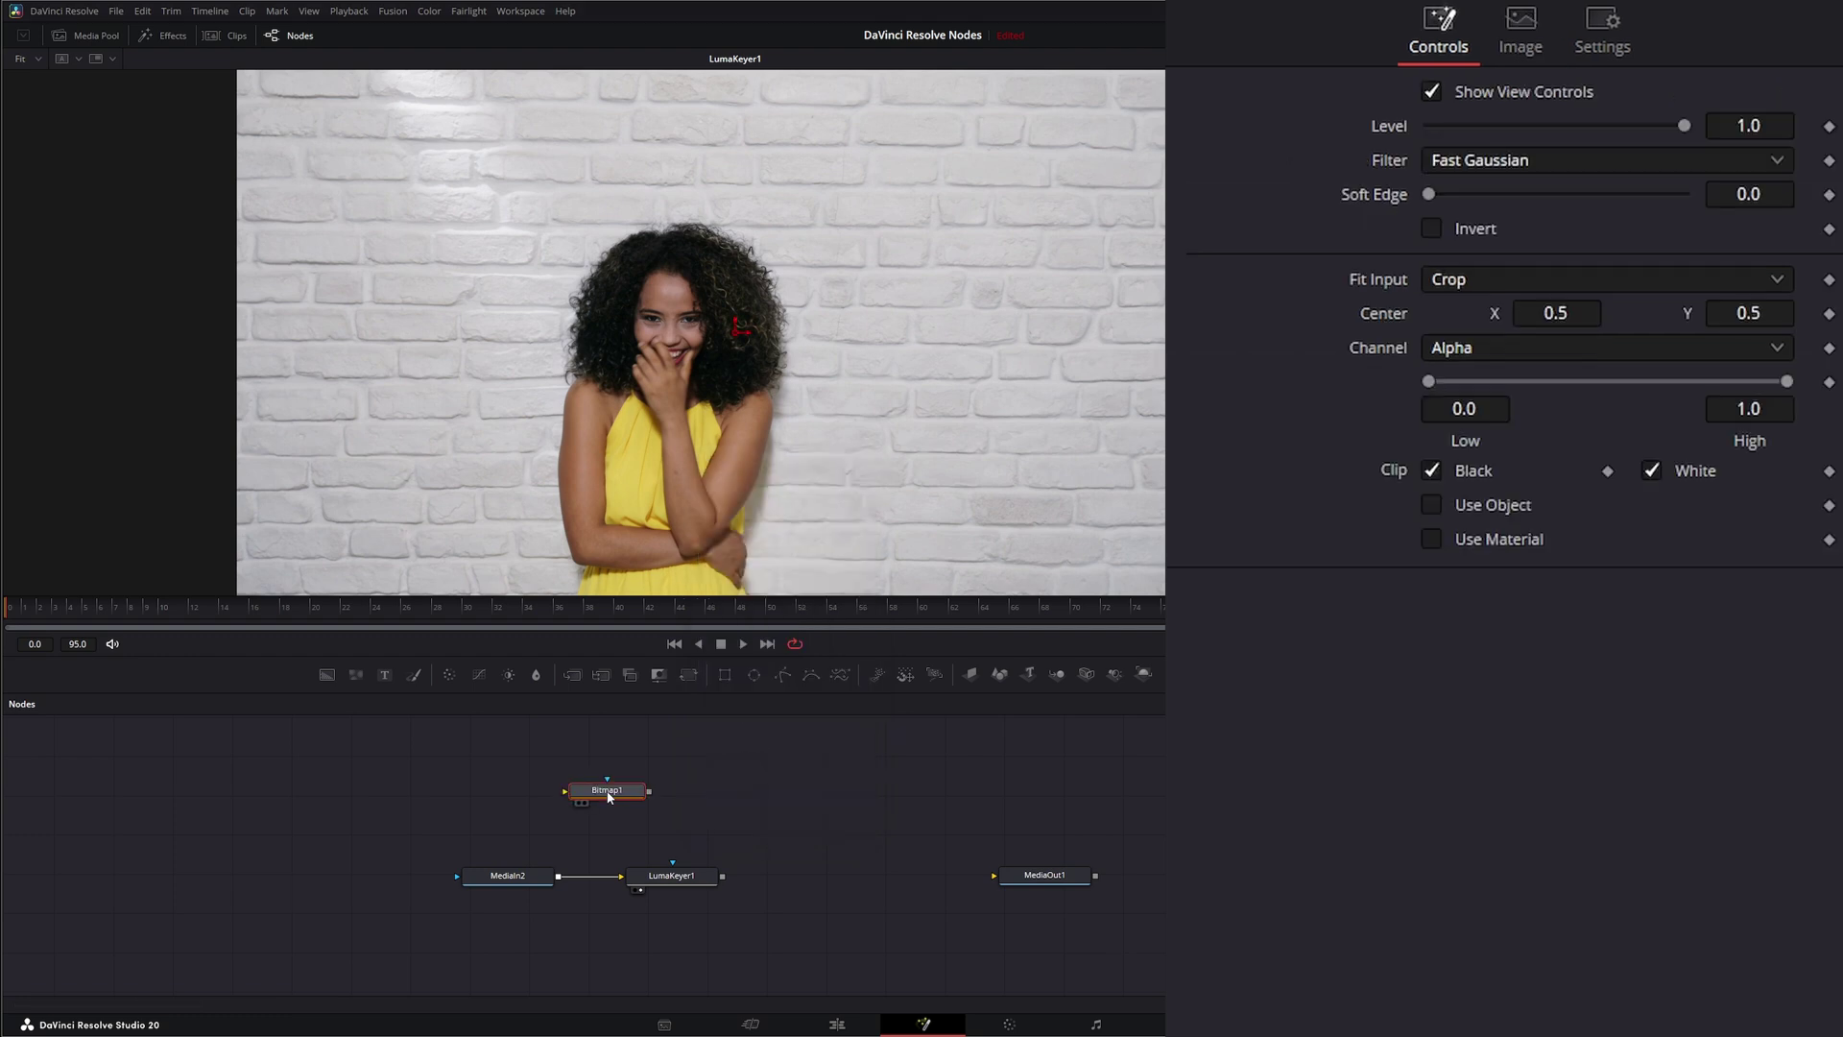
pyautogui.moveTo(559, 876); pyautogui.dragTo(618, 465)
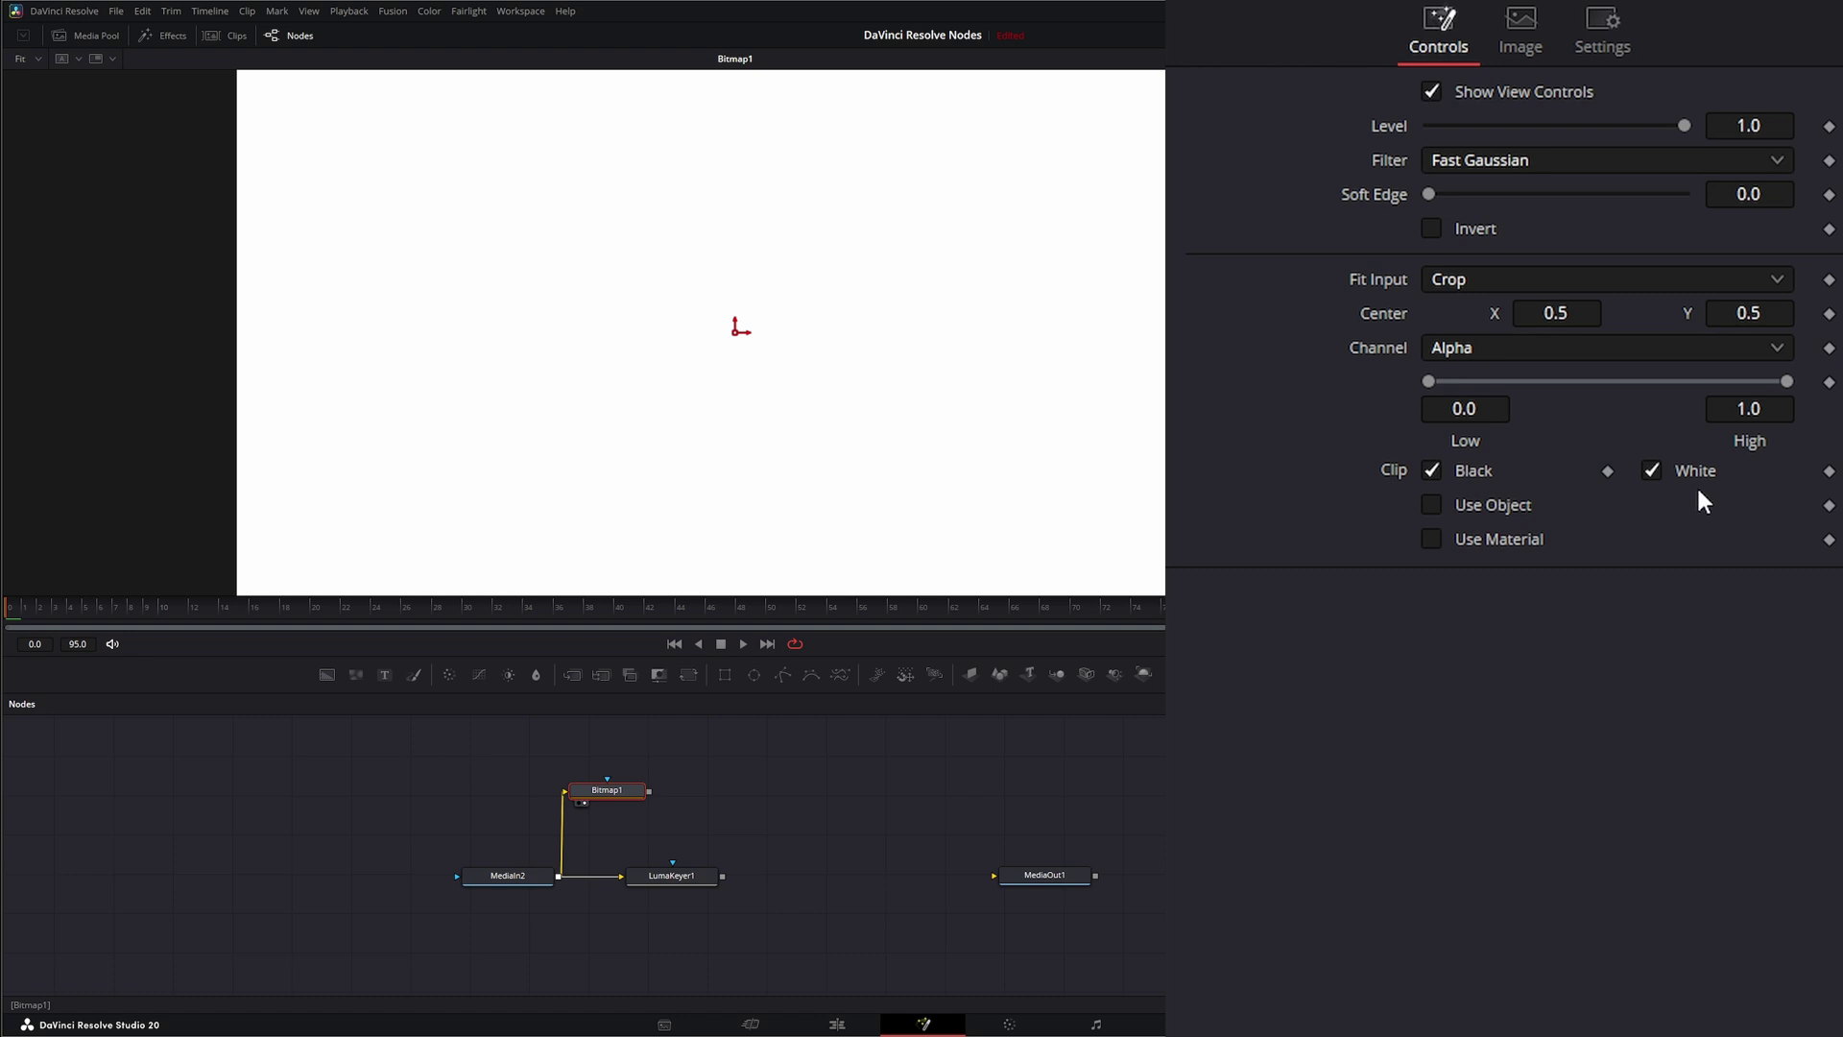
# - Set Bitmap1's channel to Luminance and try its Low and High thresholds
pyautogui.click(1450, 347)
pyautogui.click(1494, 536)
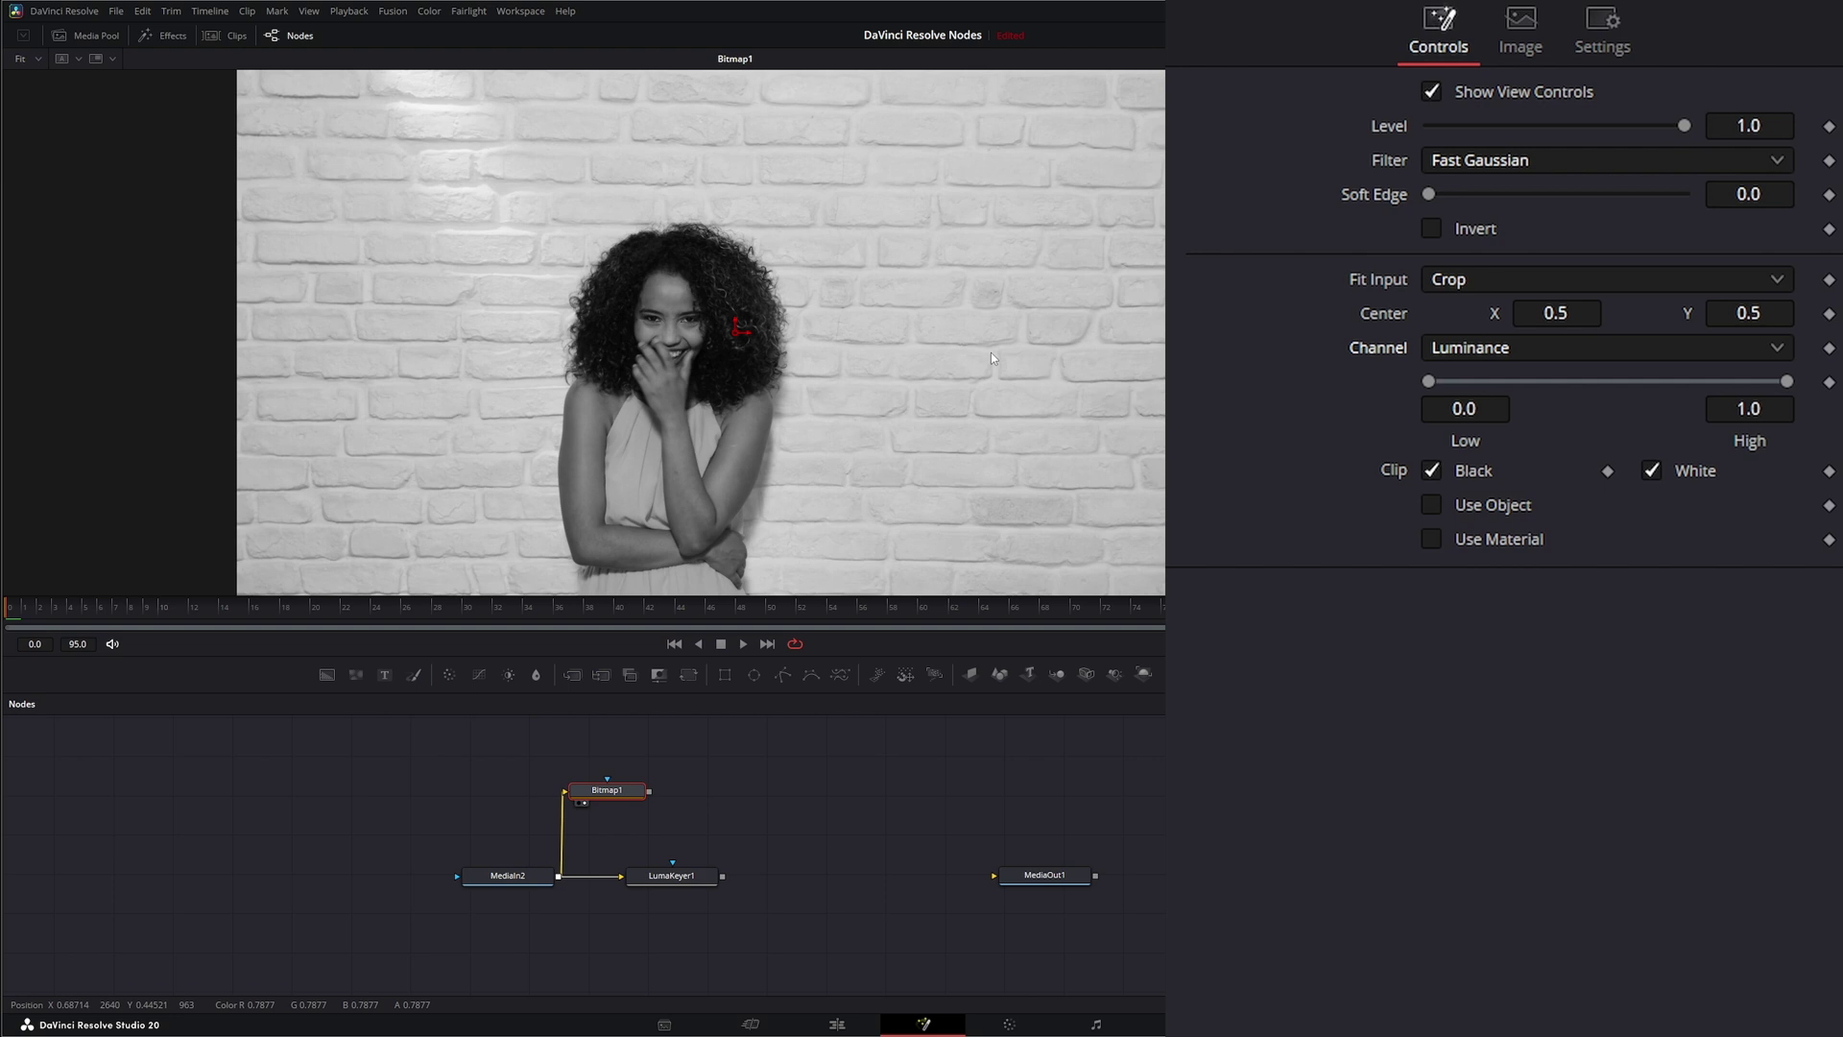
pyautogui.moveTo(1428, 382)
pyautogui.mouseDown()
pyautogui.moveTo(1634, 368)
pyautogui.moveTo(1411, 370)
pyautogui.mouseUp()
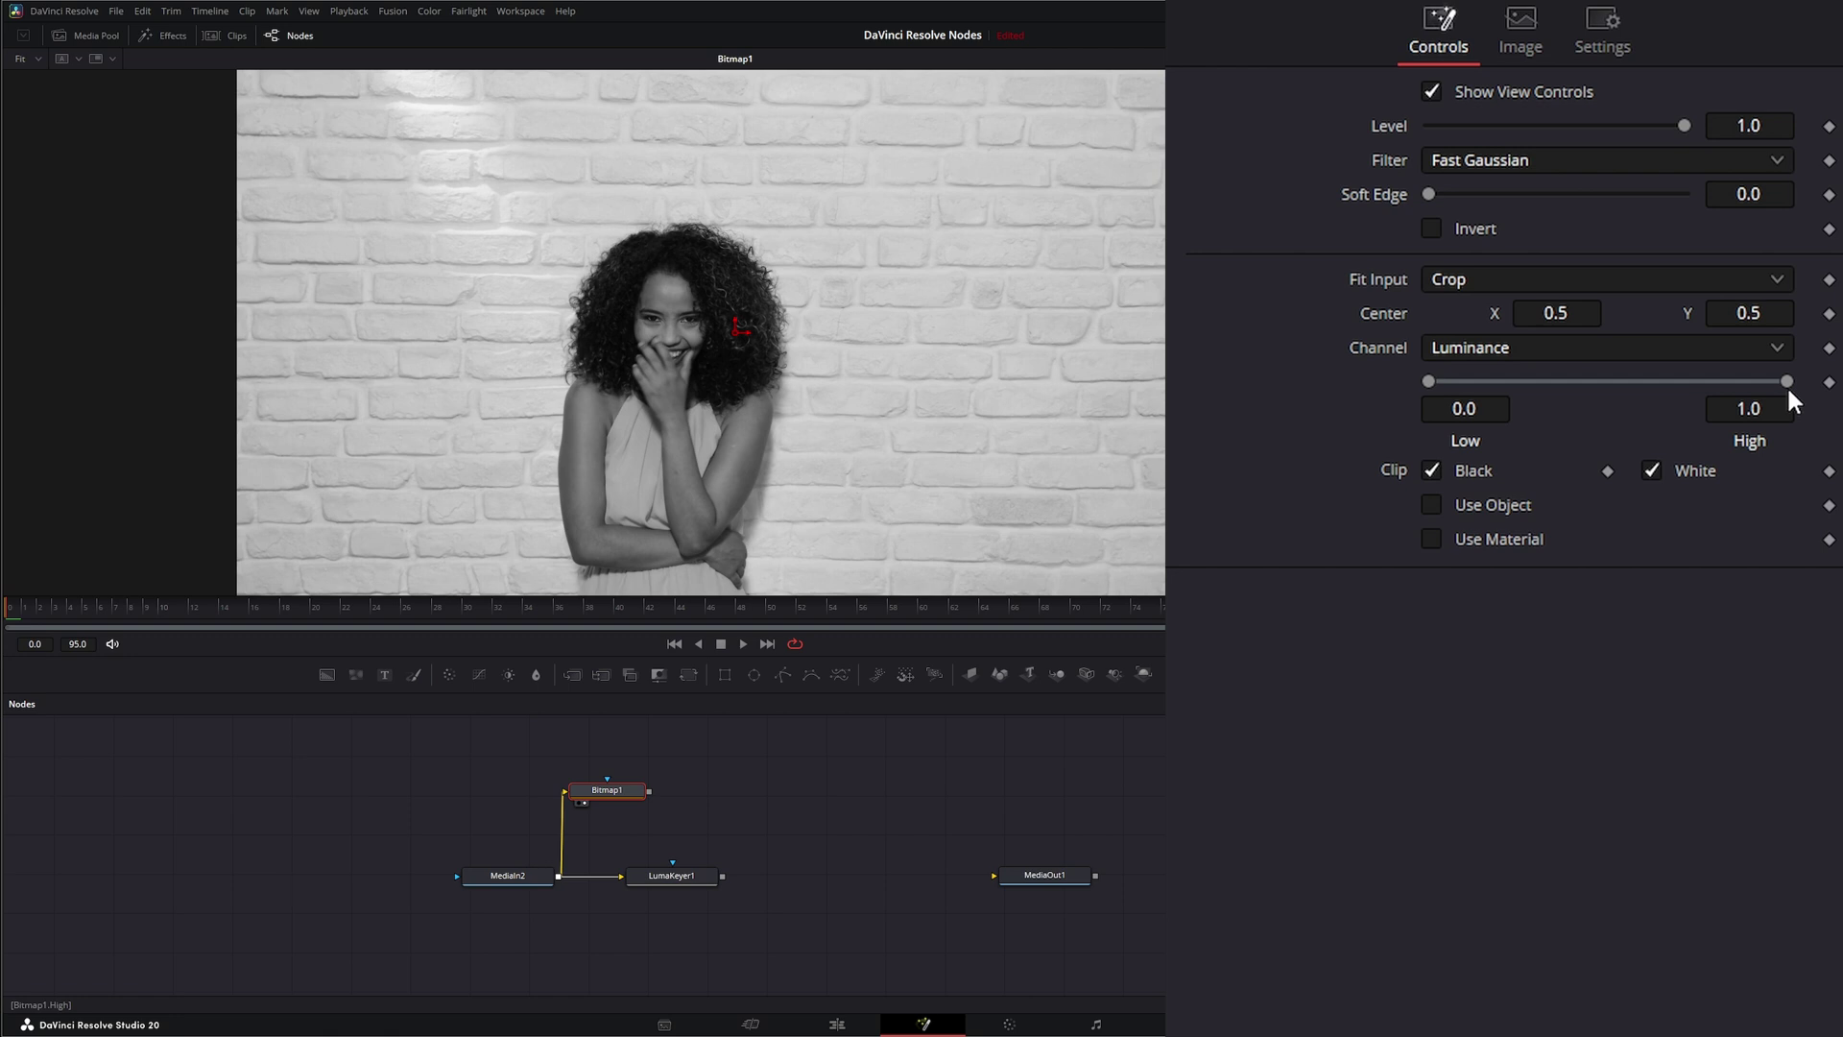
pyautogui.moveTo(1786, 382)
pyautogui.mouseDown()
pyautogui.moveTo(1605, 389)
pyautogui.moveTo(1790, 382)
pyautogui.mouseUp()
# - Disconnect Bitmap1, view LumaKeyer1 and sample the brick wall with its eyedropper
pyautogui.moveTo(562, 814); pyautogui.dragTo(576, 811)
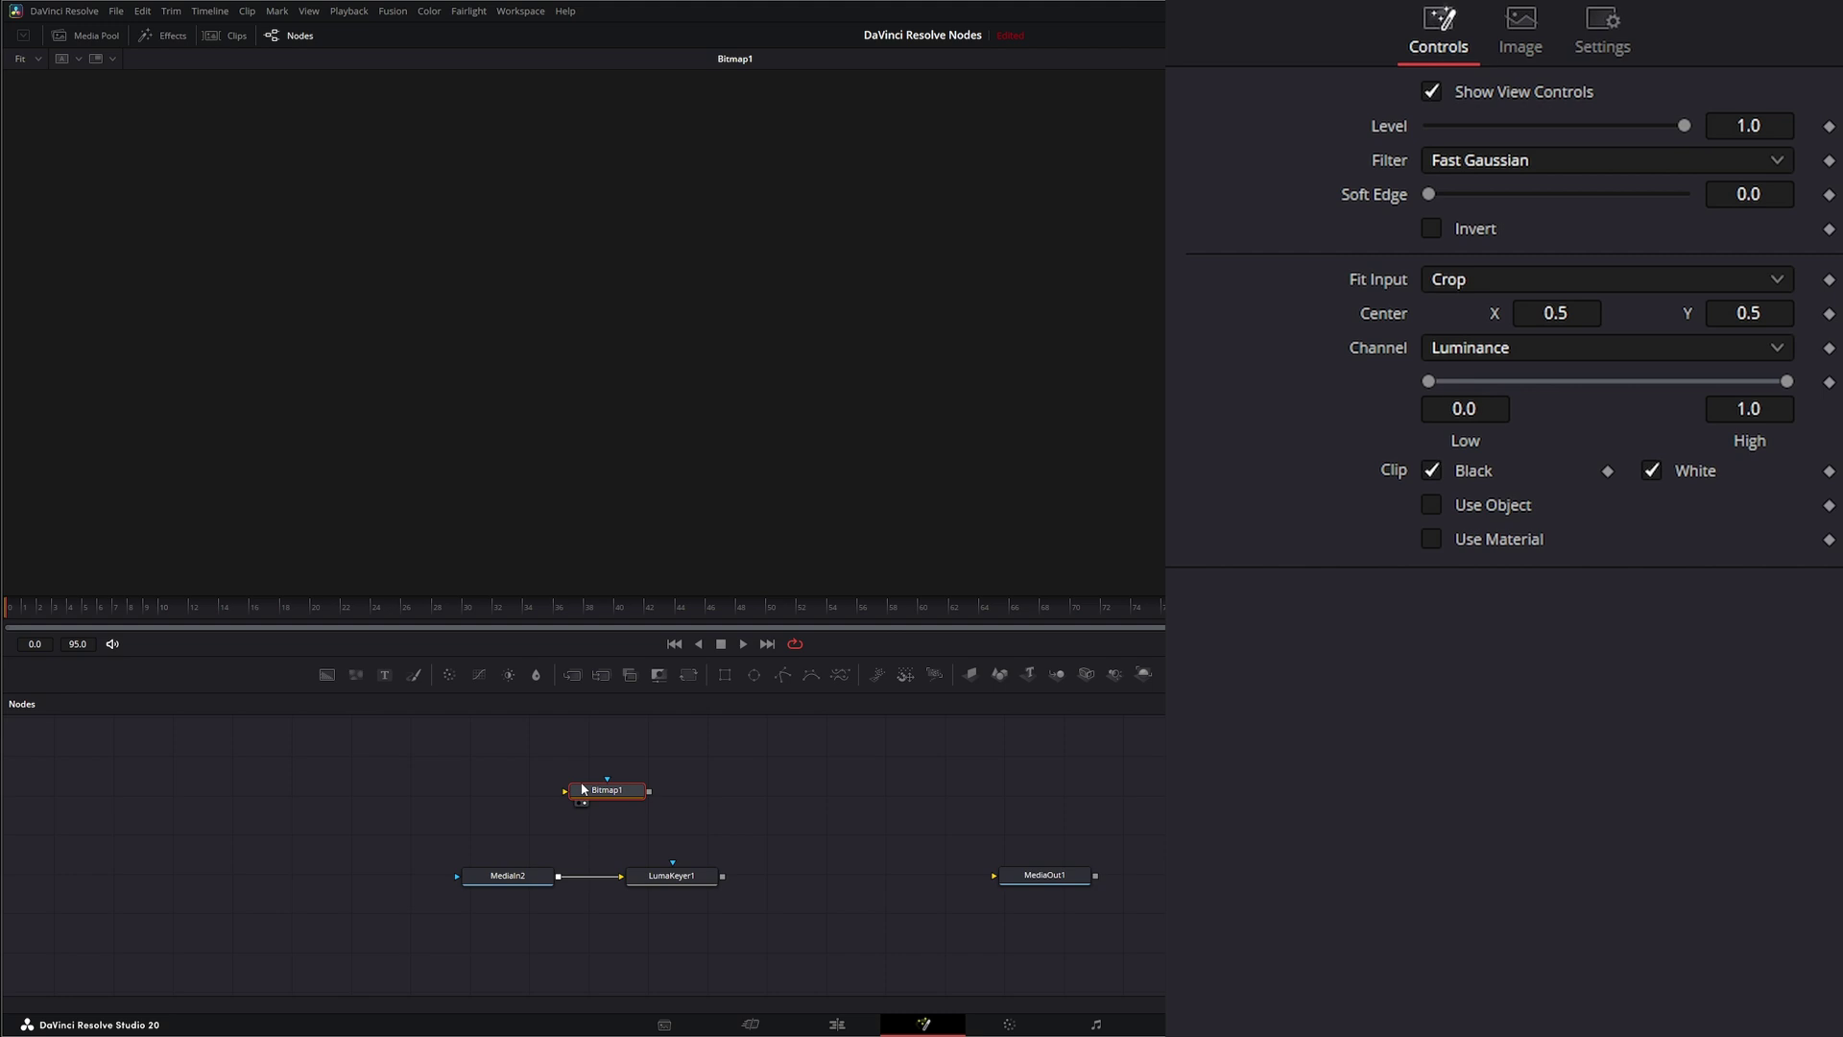
pyautogui.click(671, 876)
pyautogui.press('1')
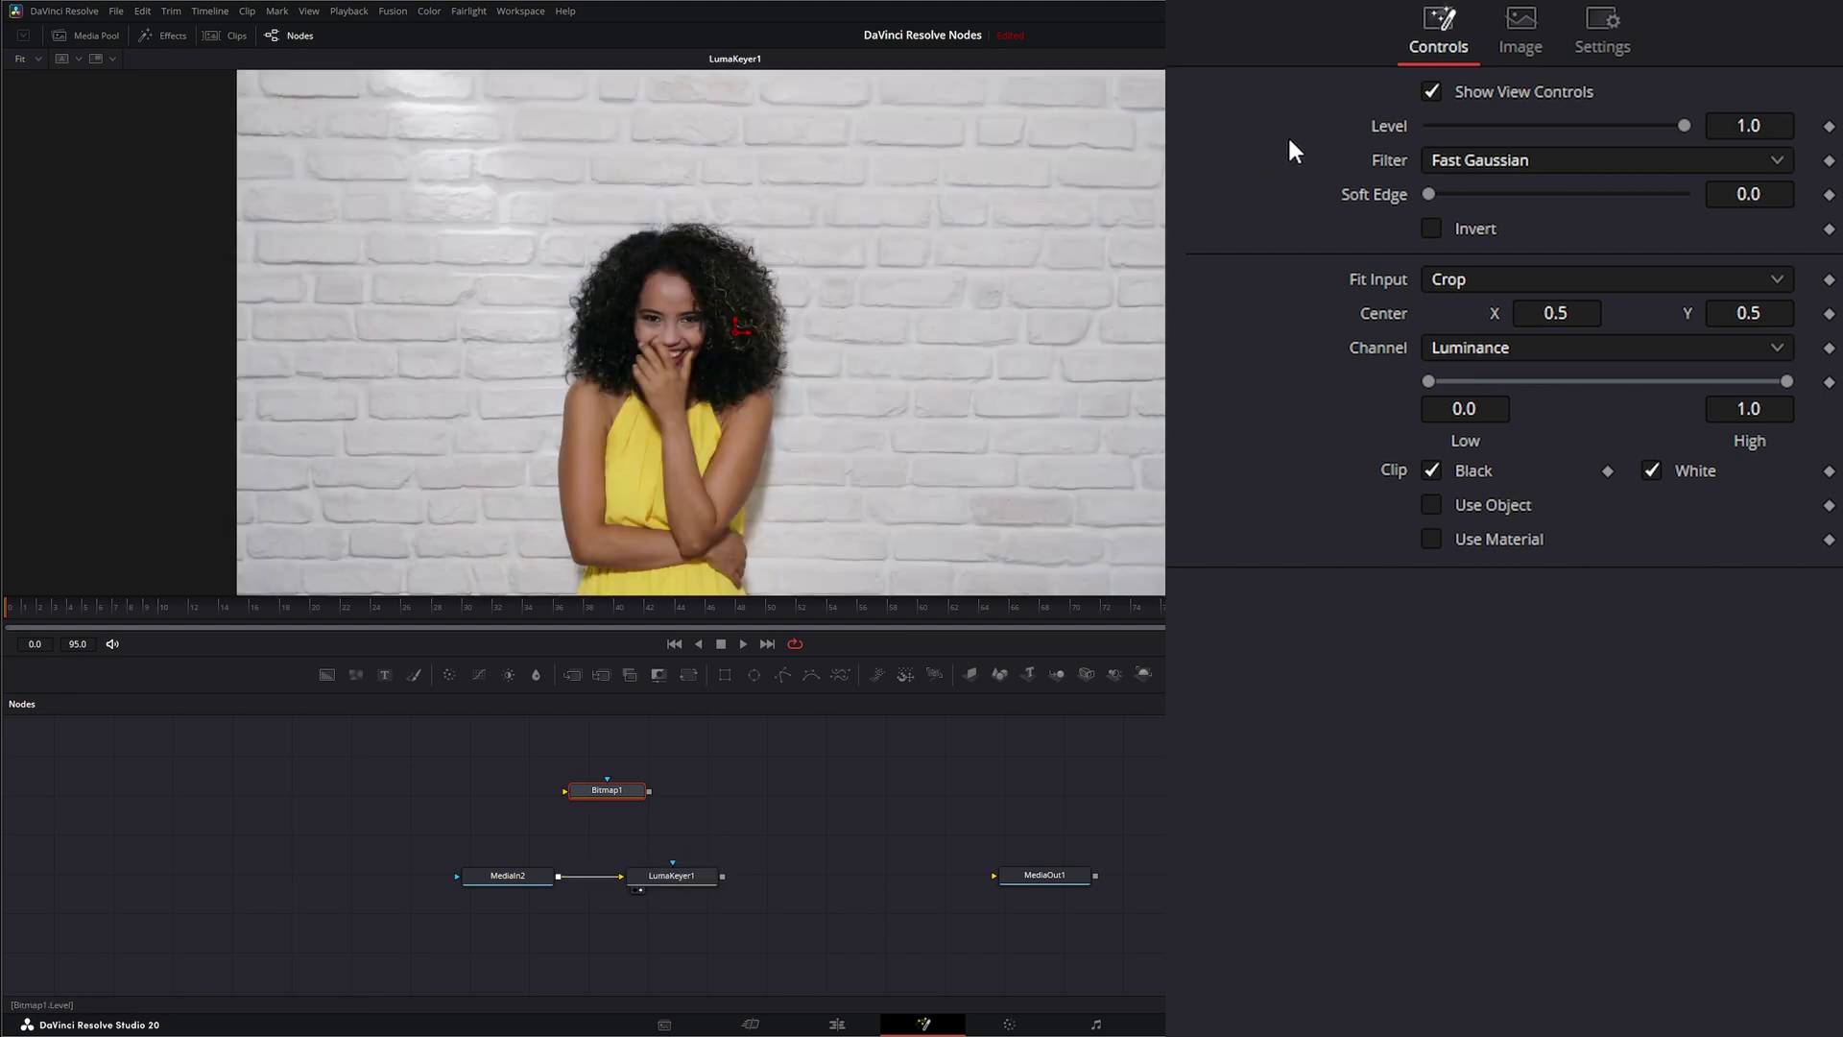
pyautogui.click(718, 877)
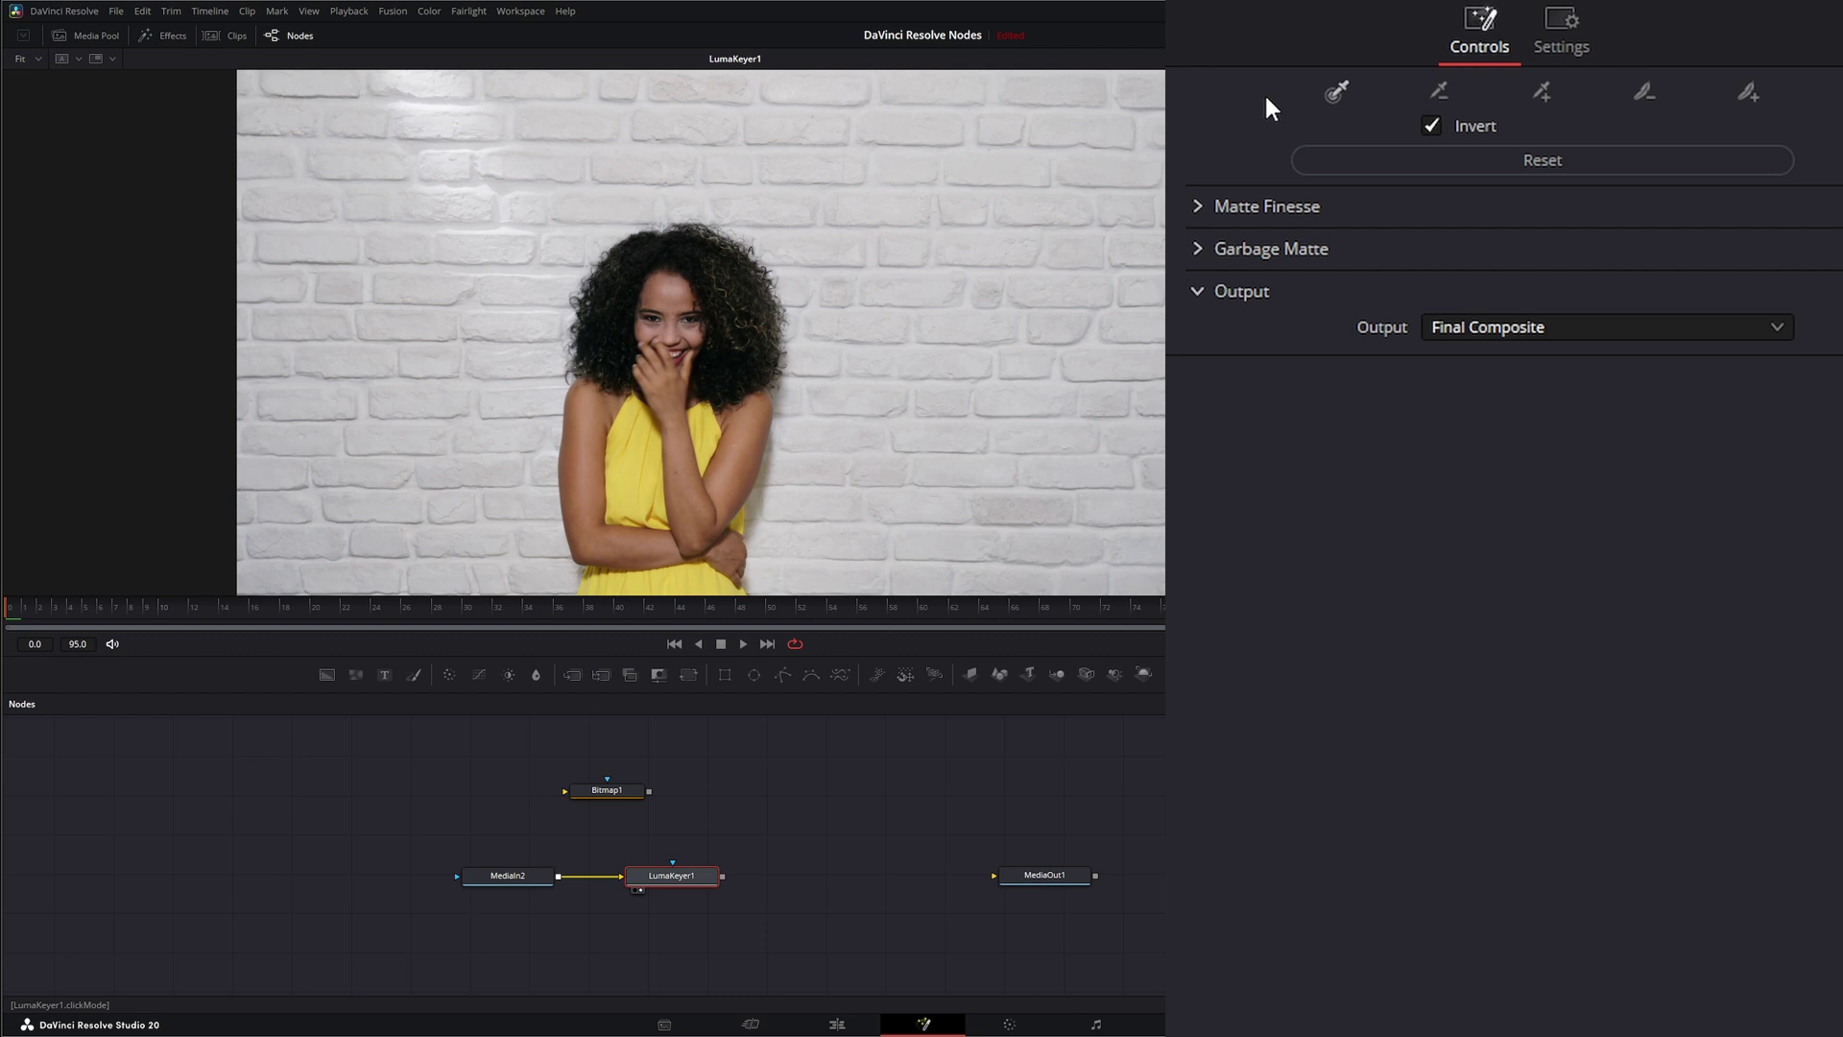
pyautogui.moveTo(1339, 89); pyautogui.dragTo(482, 215)
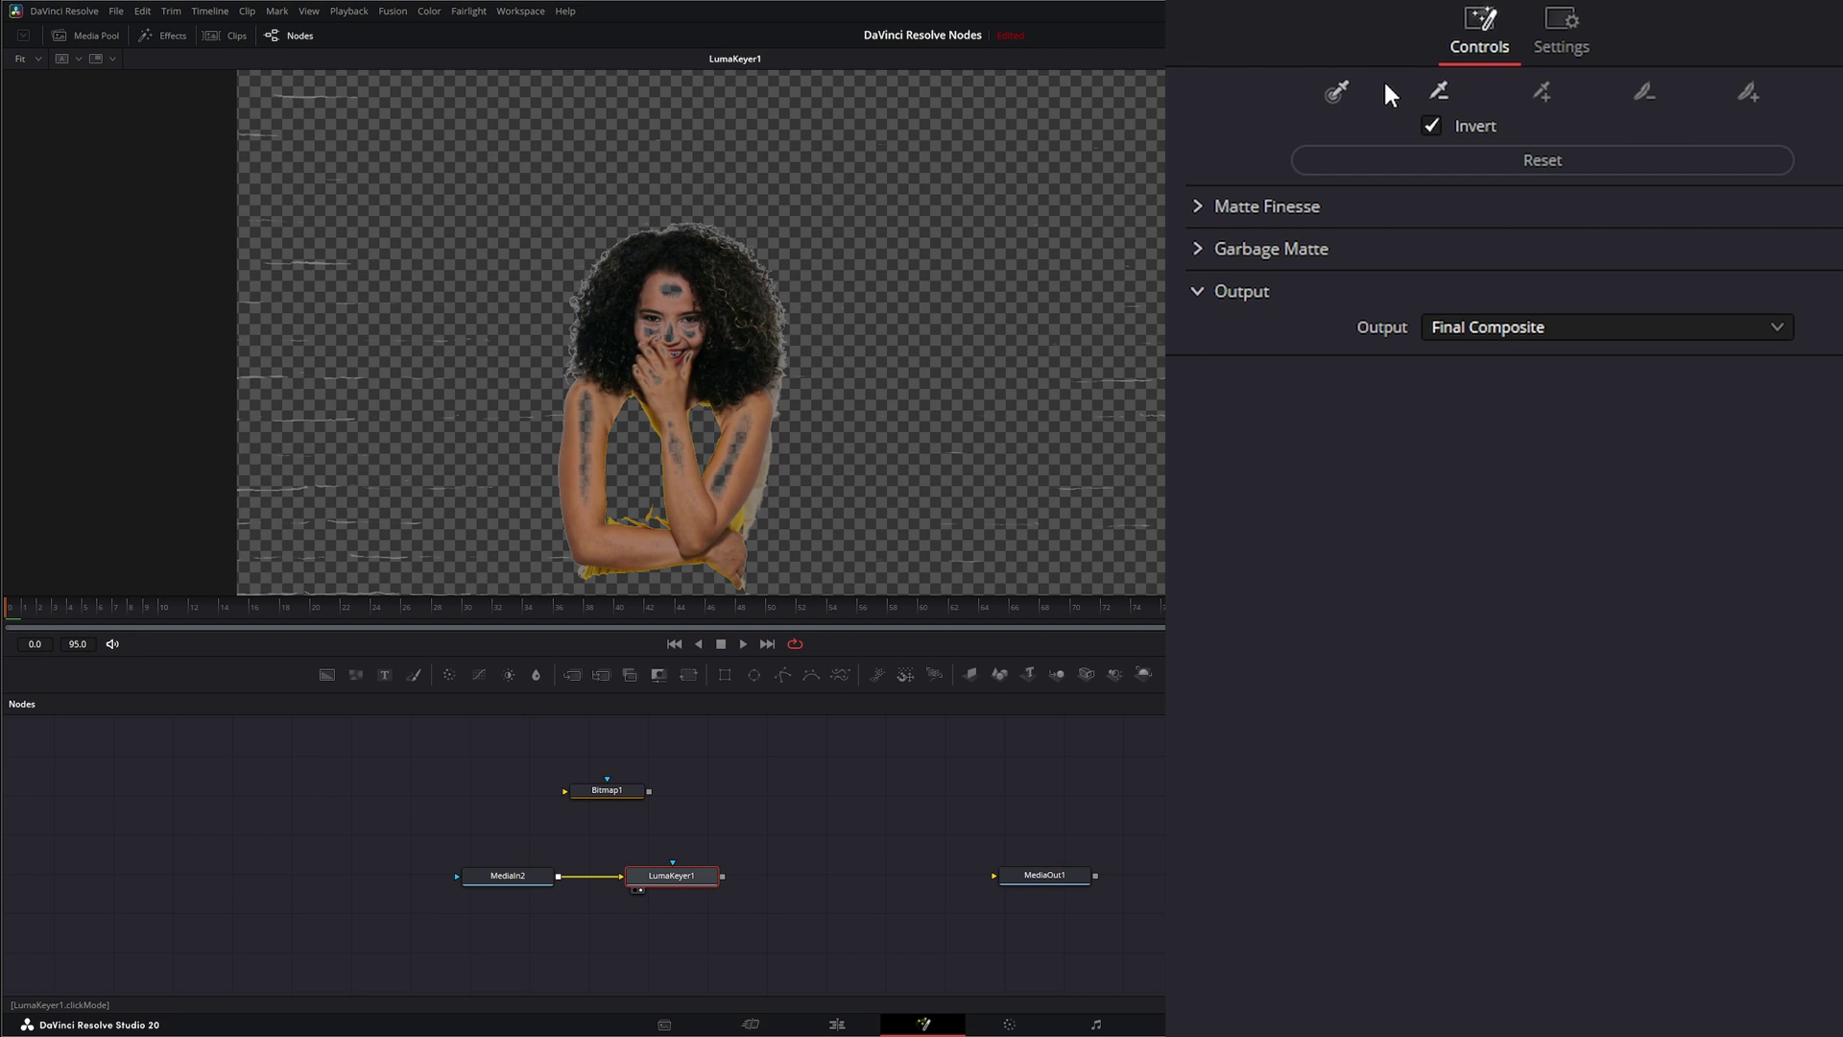
# - Re-pick the key in the second picker mode, then expand Matte Finesse and try Pre Filter
pyautogui.click(1438, 93)
pyautogui.click(636, 445)
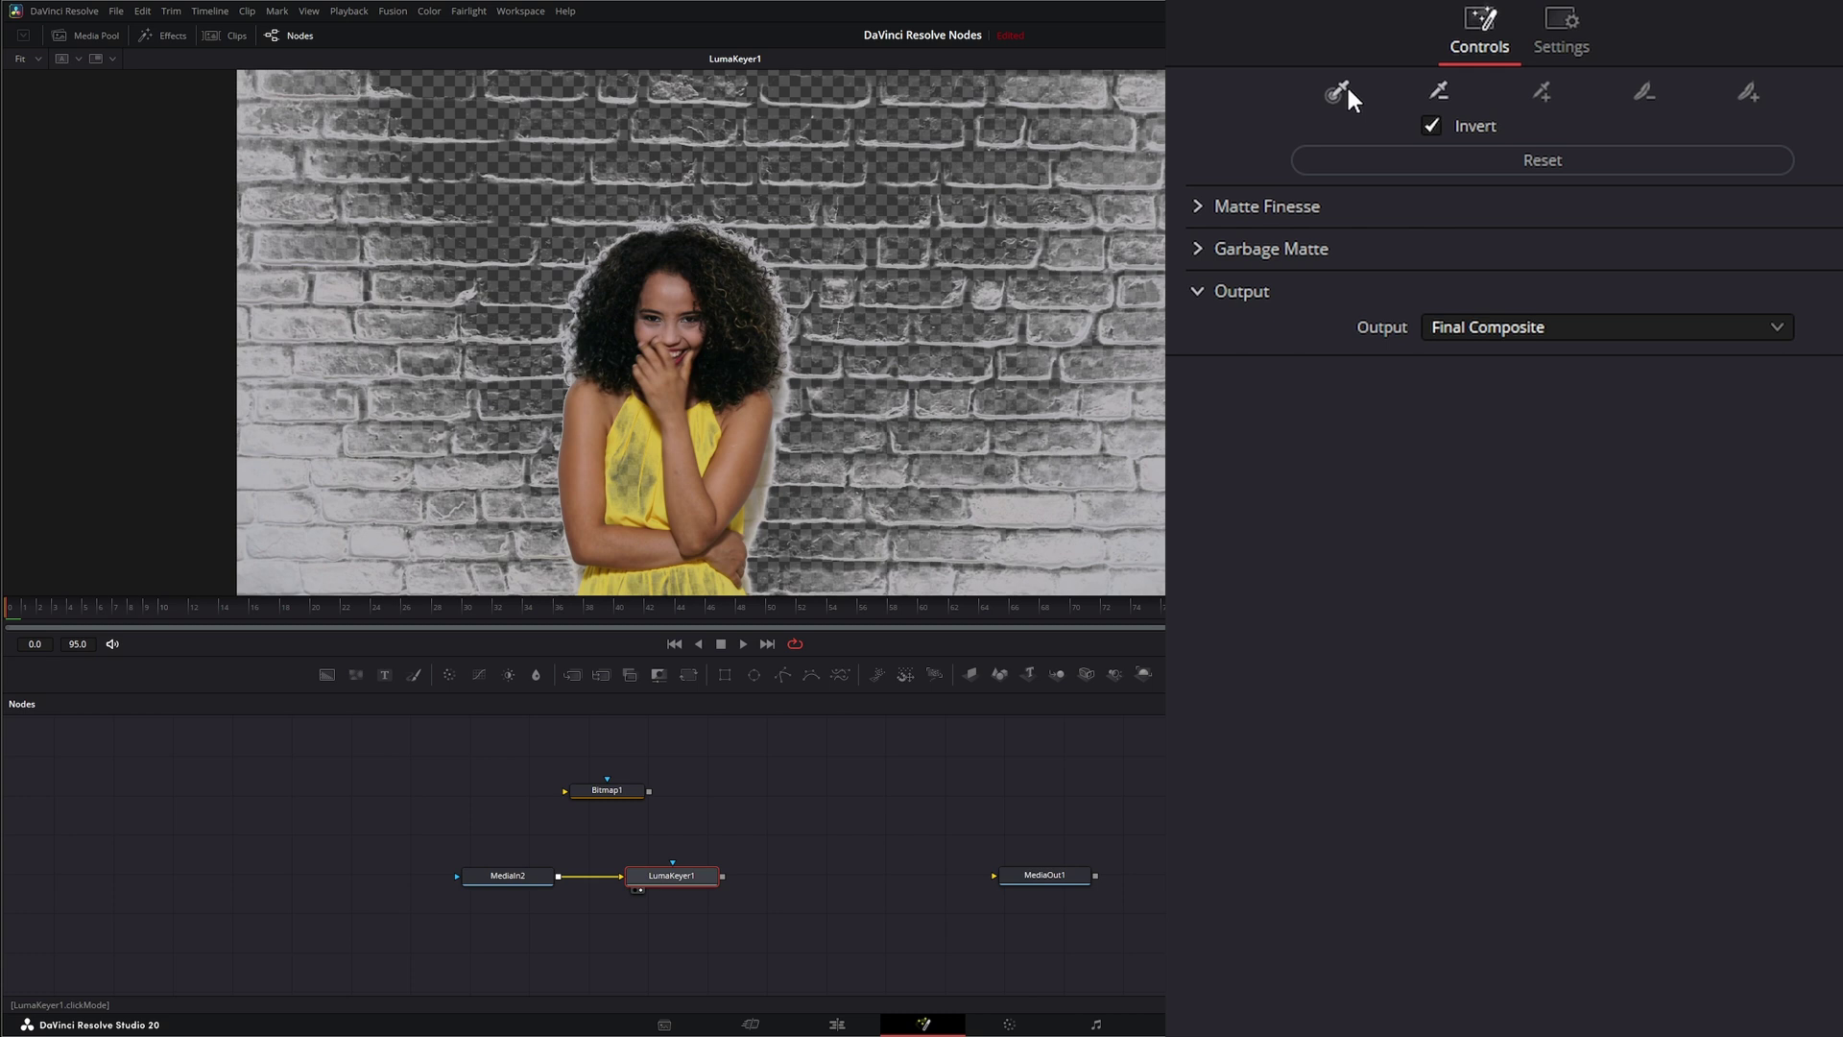
pyautogui.click(1198, 208)
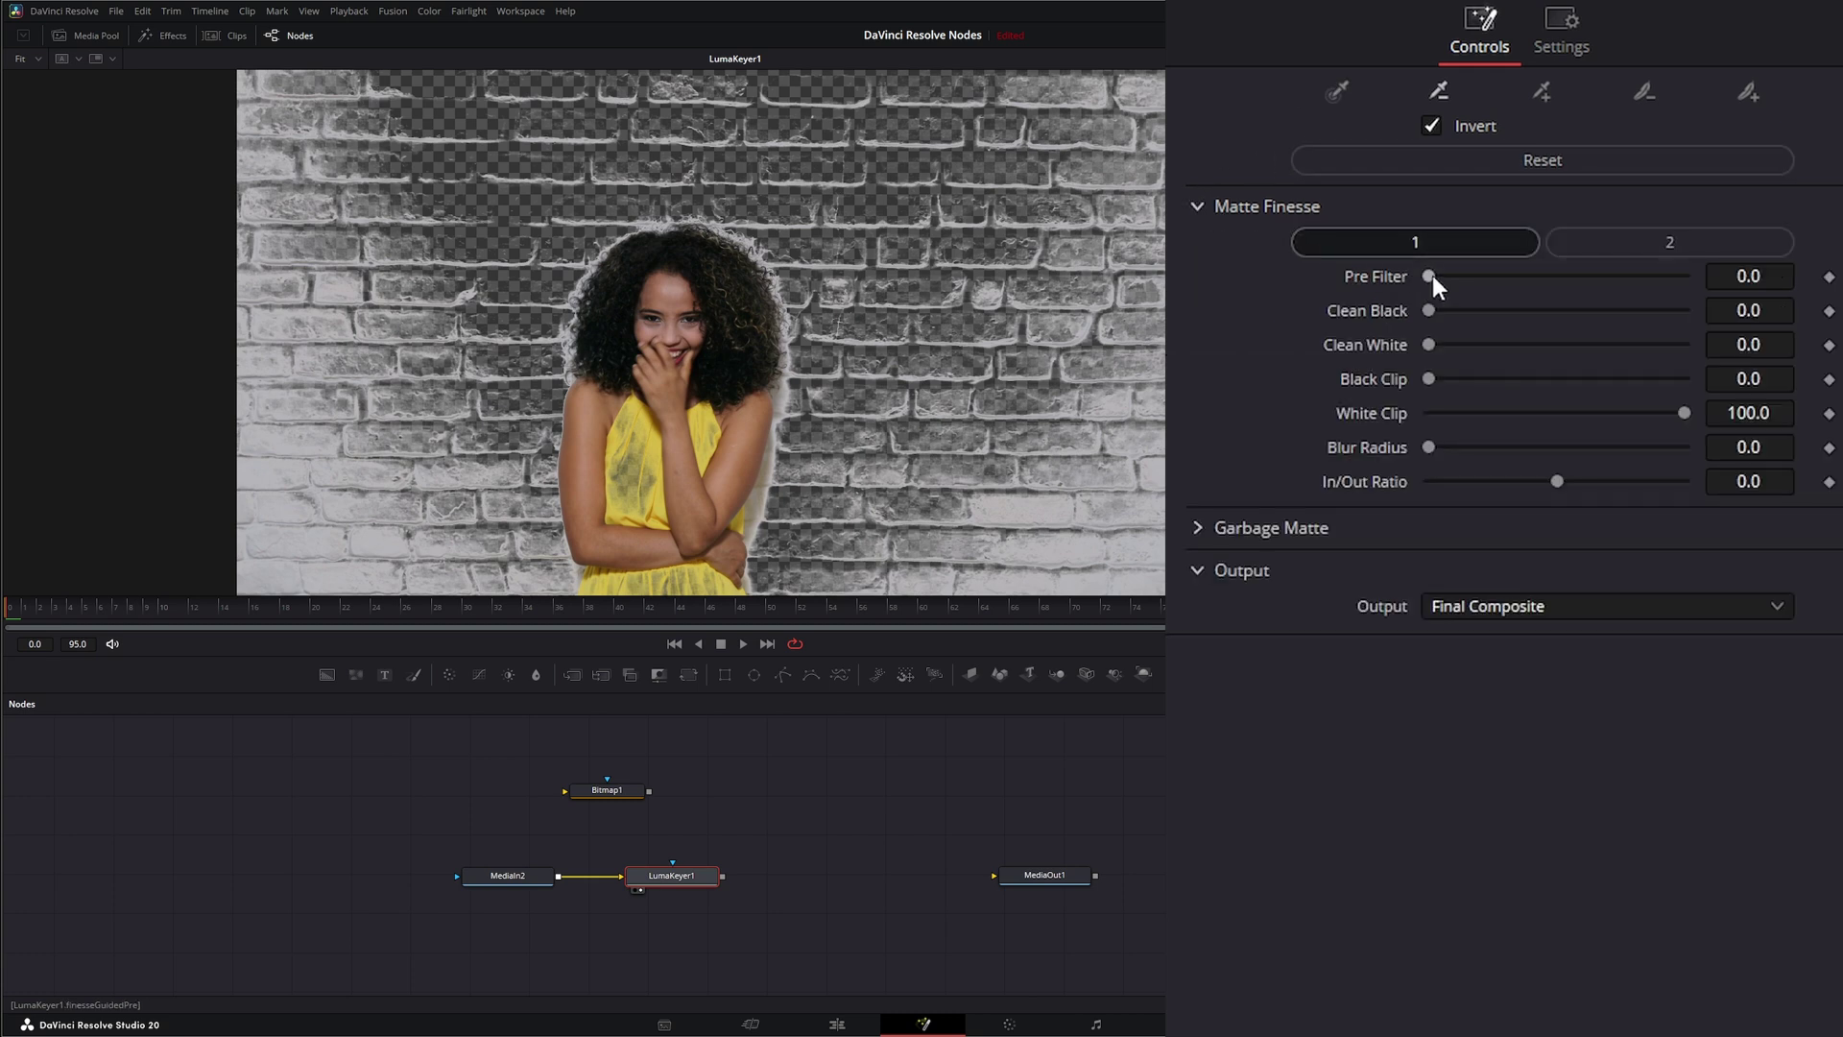
pyautogui.moveTo(1429, 277)
pyautogui.mouseDown()
pyautogui.moveTo(1621, 278)
pyautogui.moveTo(1394, 279)
pyautogui.moveTo(1511, 279)
pyautogui.moveTo(1423, 278)
pyautogui.mouseUp()
pyautogui.moveTo(619, 843); pyautogui.dragTo(704, 884)
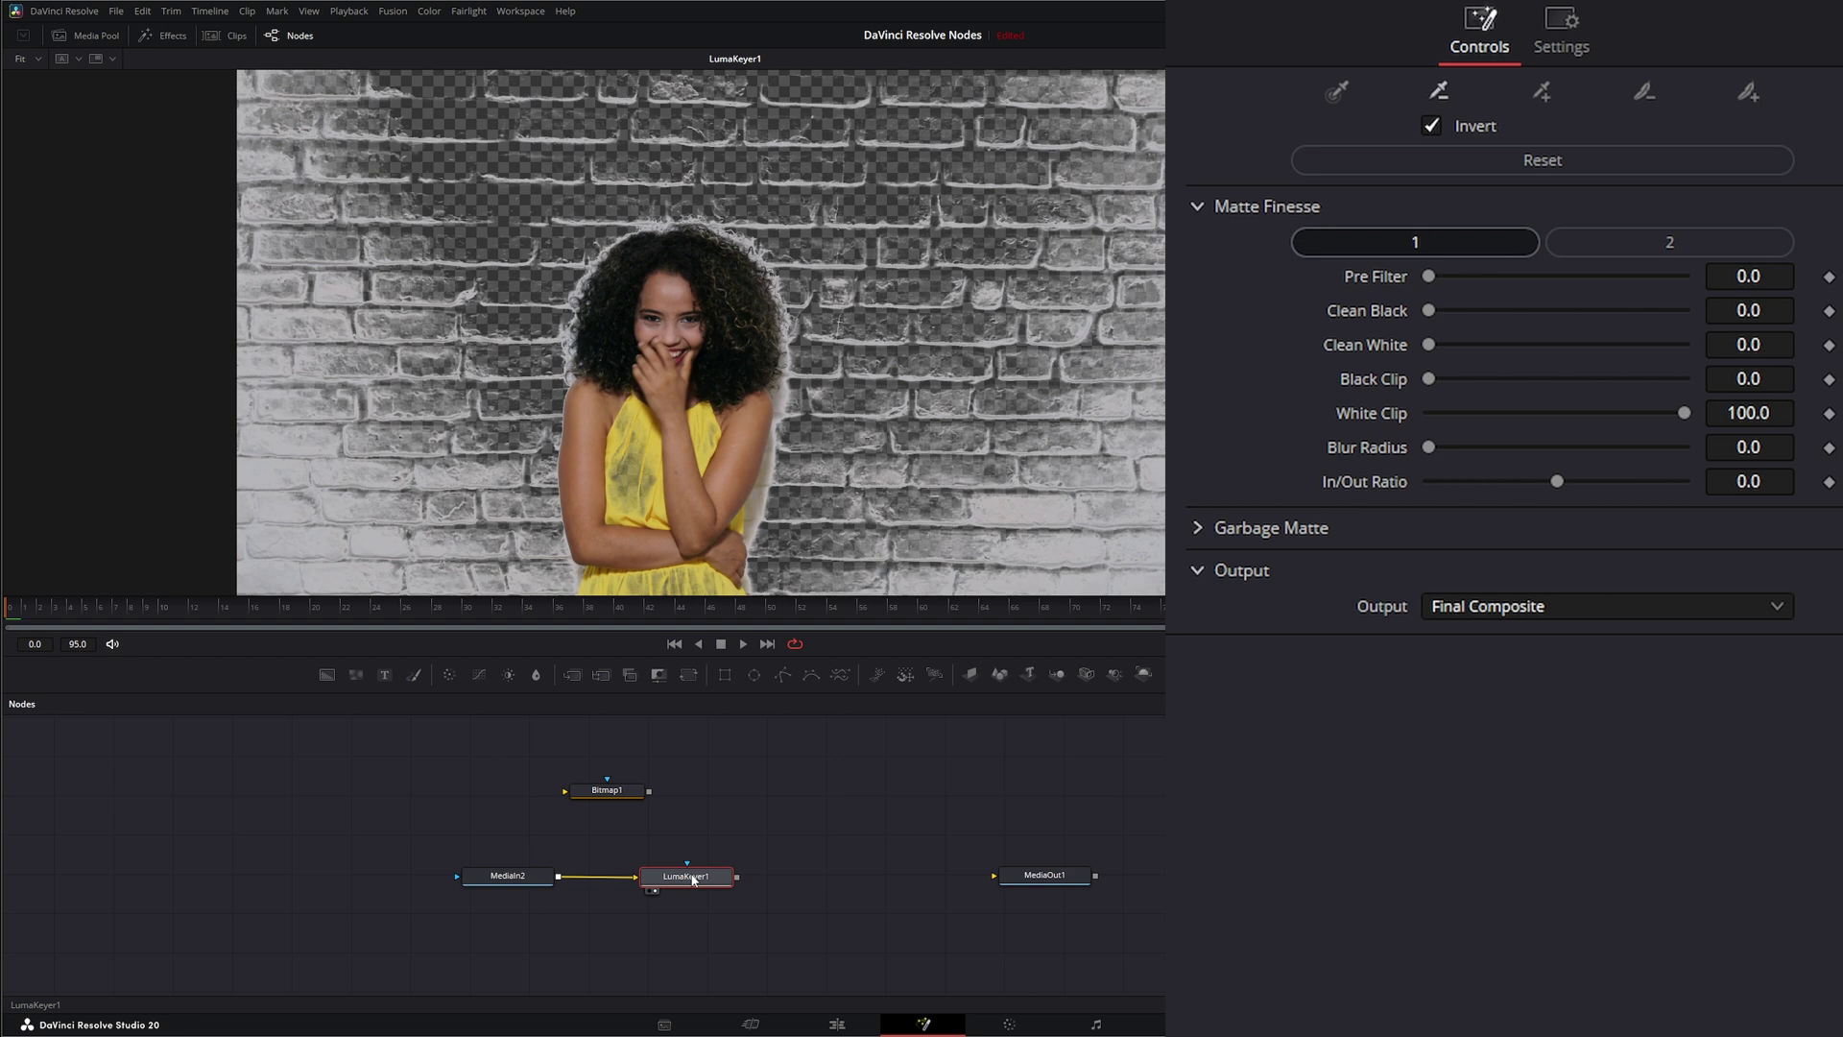
# - Import the black-and-white squares clip as MediaIn1, view it and place it above MediaIn2
pyautogui.moveTo(471, 1023)
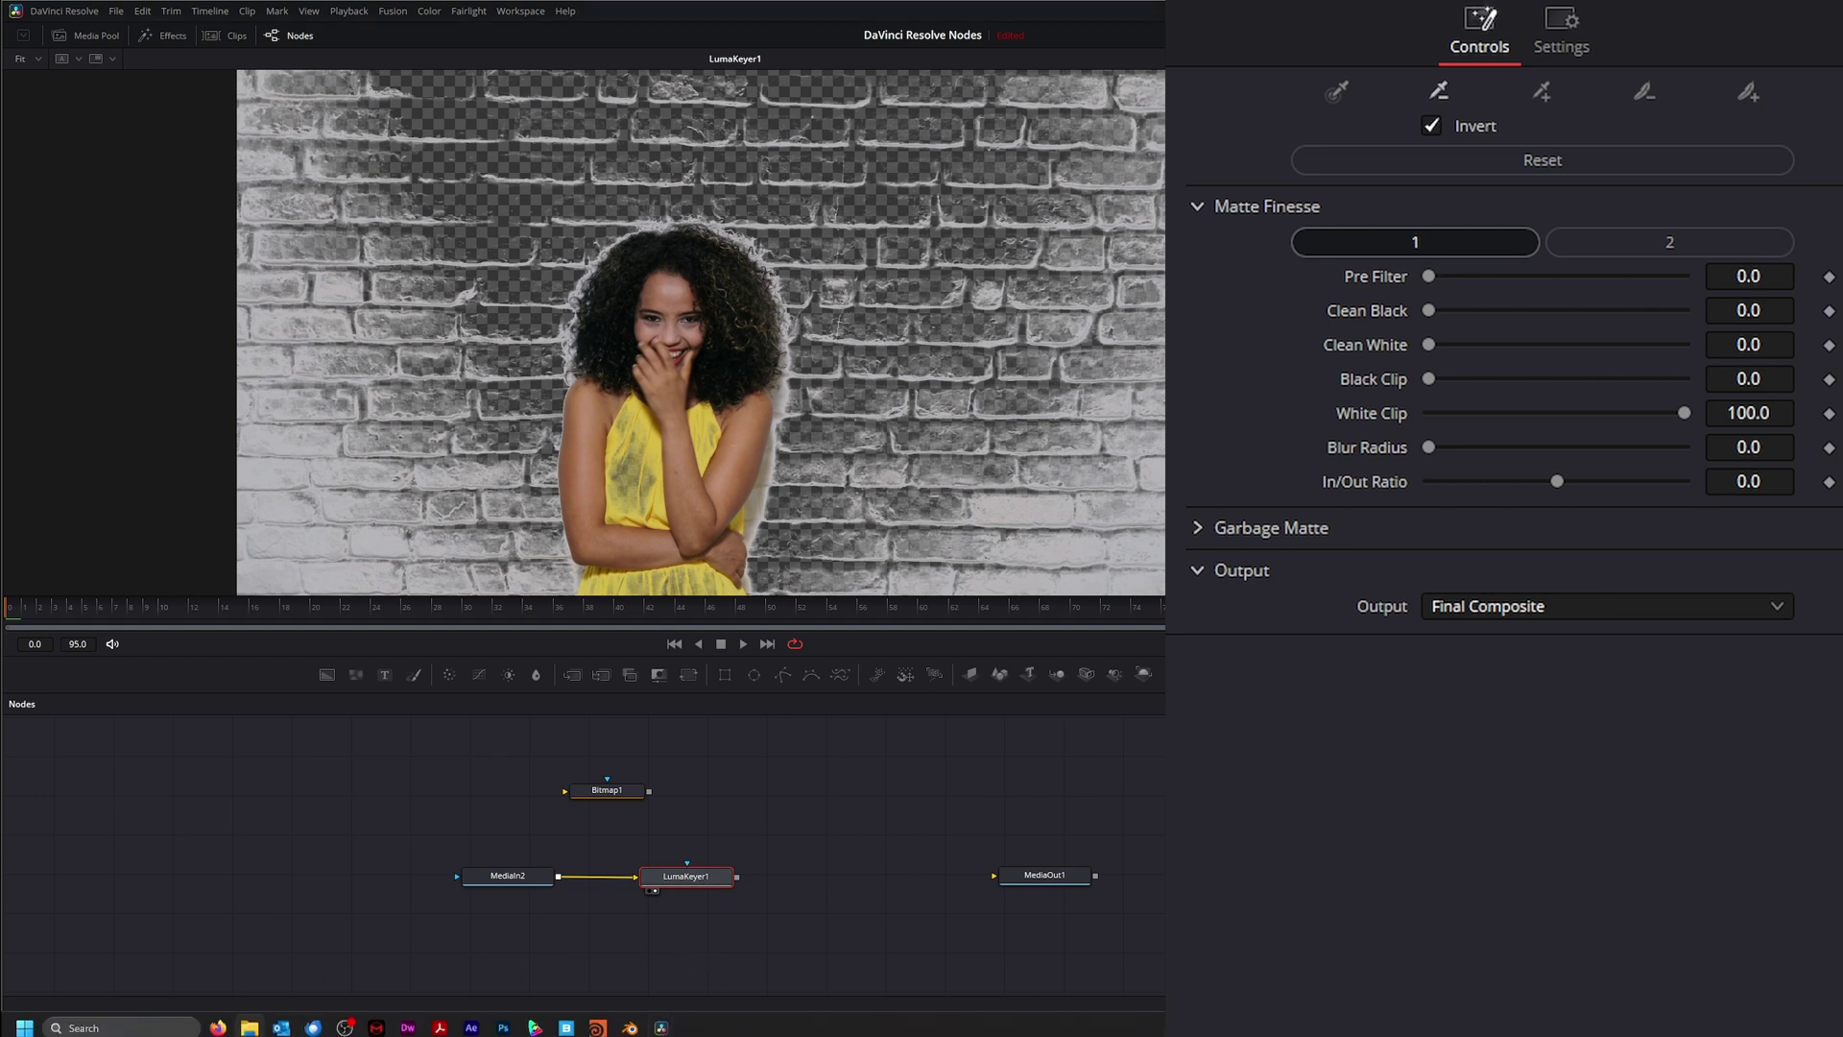
pyautogui.moveTo(1104, 902); pyautogui.dragTo(736, 798)
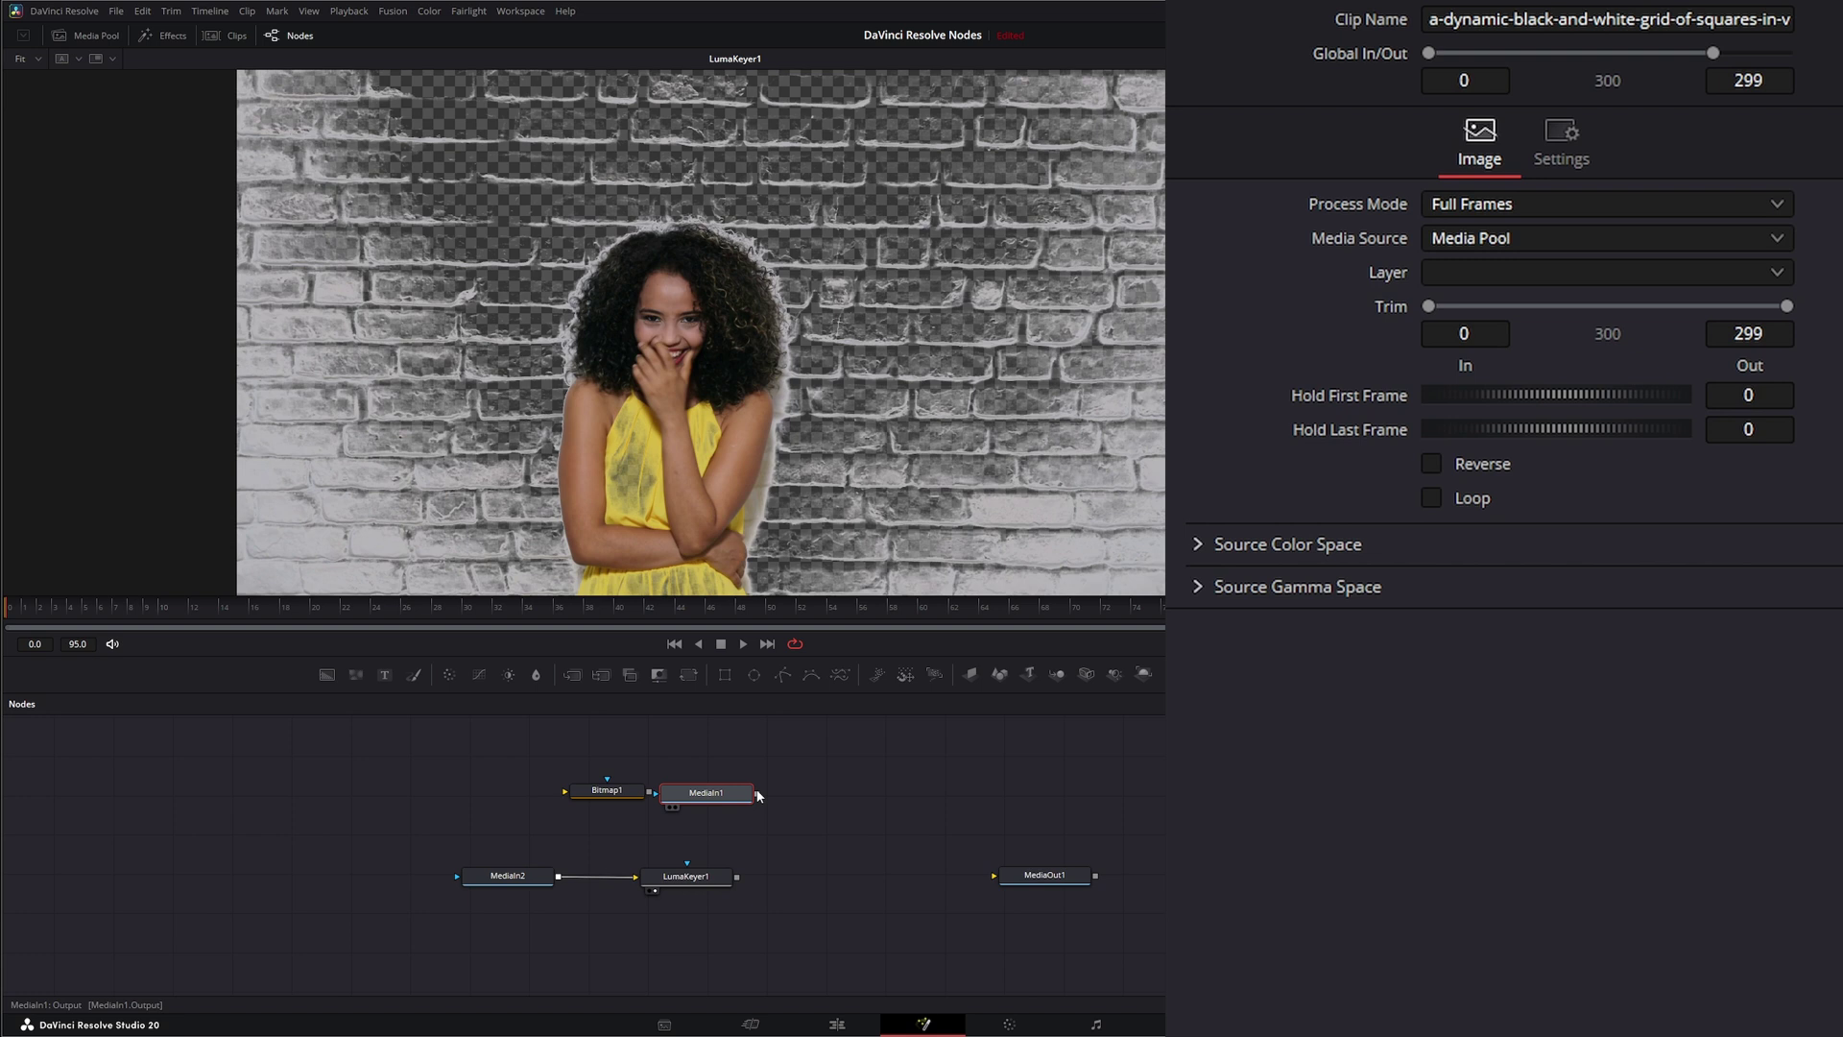
pyautogui.press('1')
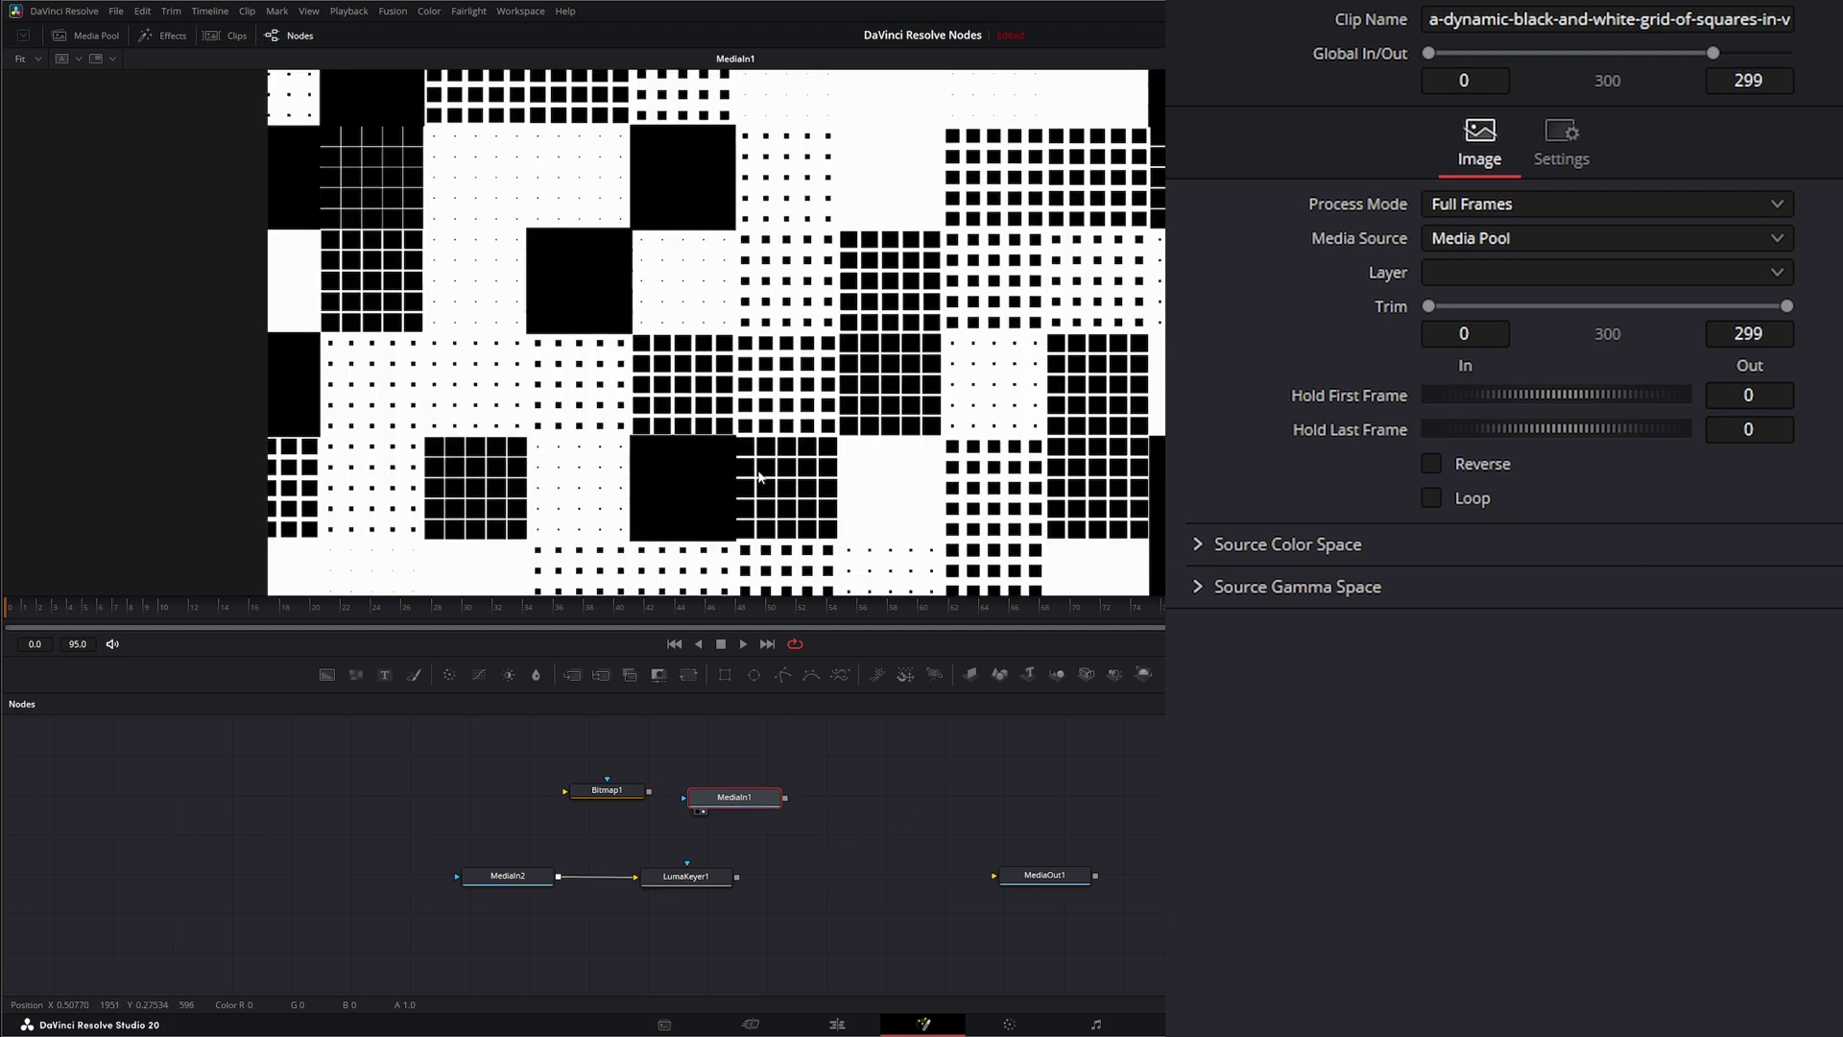
pyautogui.moveTo(742, 801); pyautogui.dragTo(522, 840)
# - Replace MediaIn2 with MediaIn1 as LumaKeyer1's input and tidy Bitmap1 and LumaKeyer1
pyautogui.moveTo(634, 881); pyautogui.dragTo(612, 862)
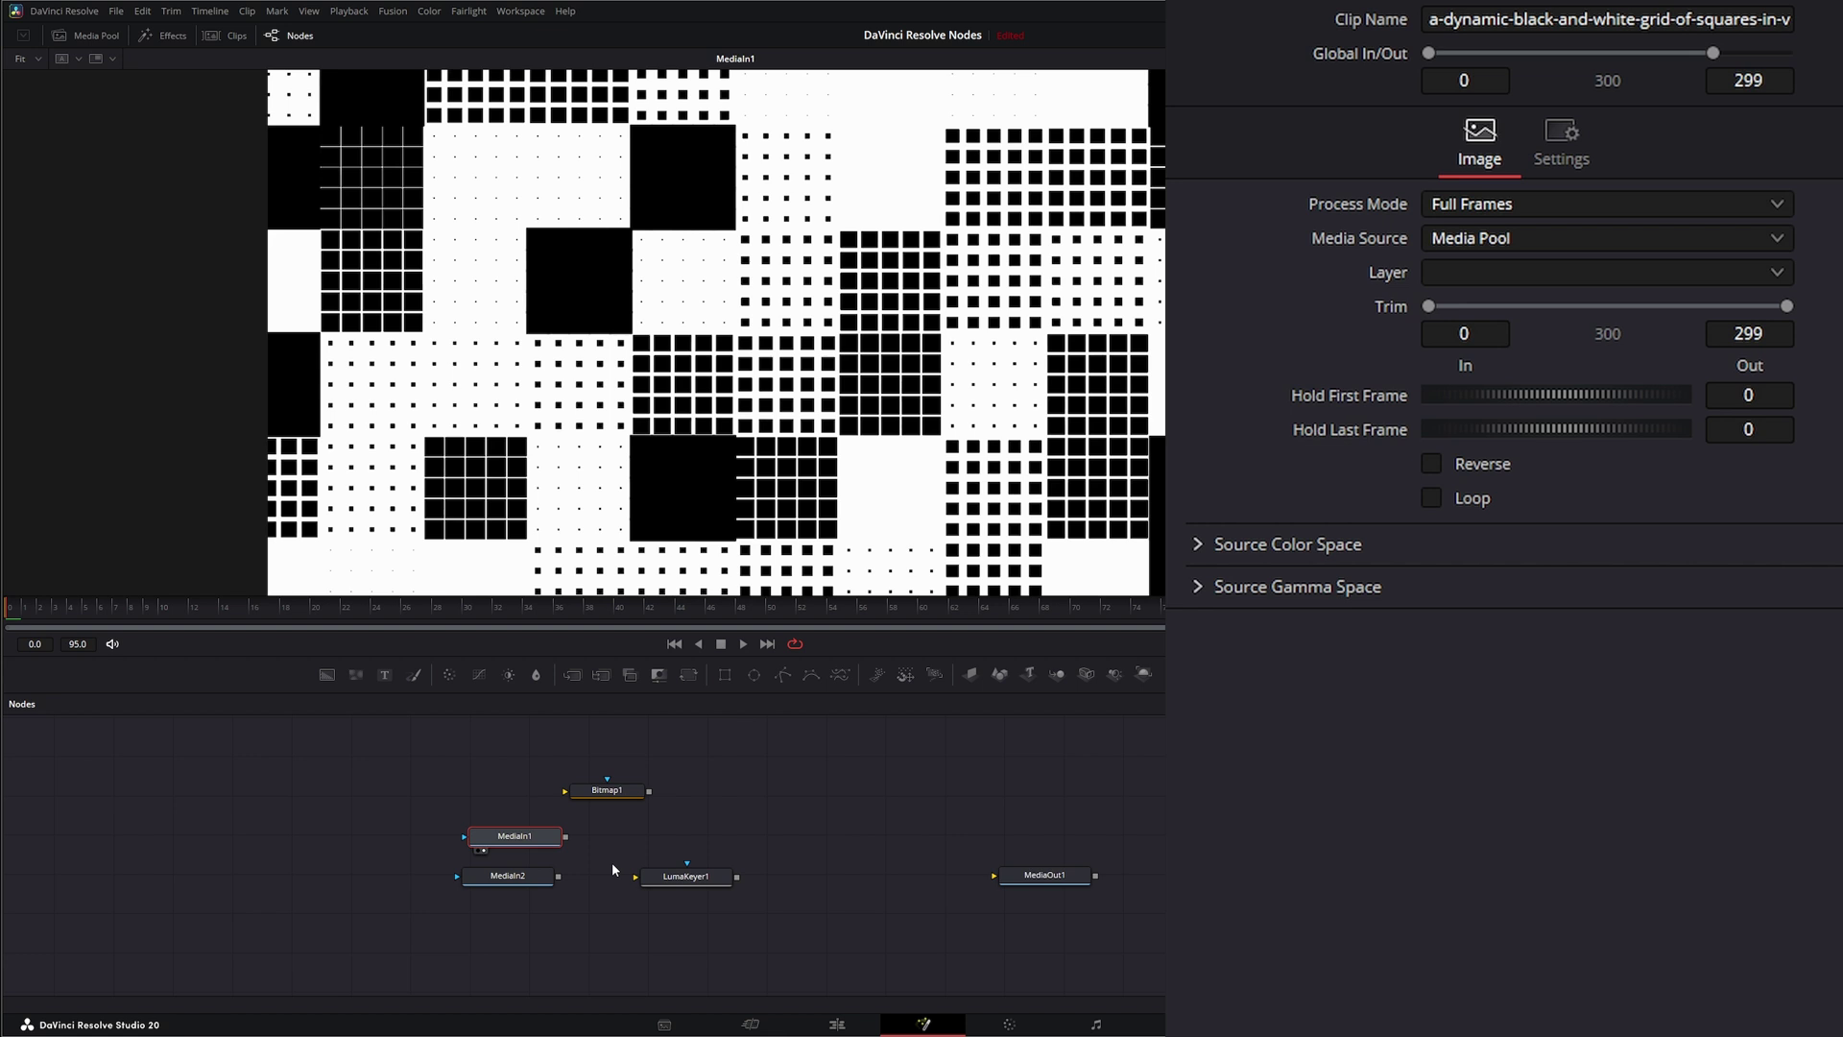
pyautogui.click(693, 883)
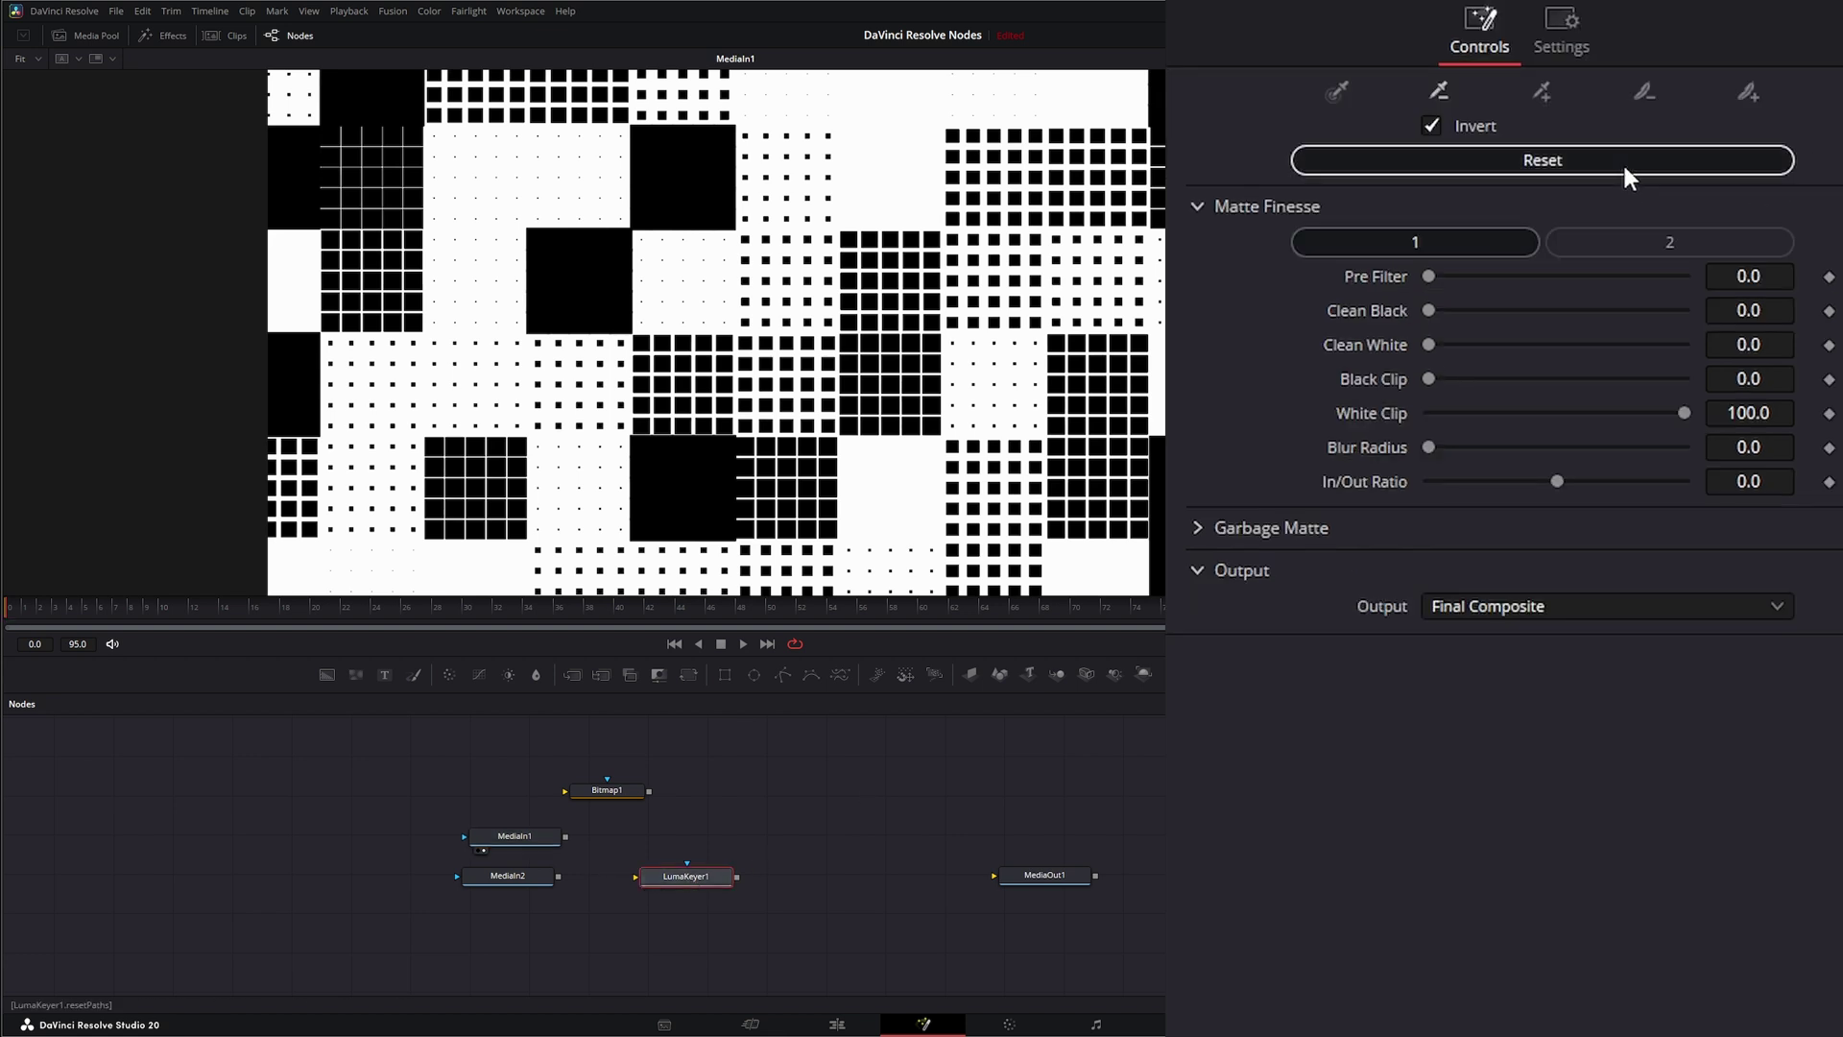
pyautogui.moveTo(568, 835); pyautogui.dragTo(705, 887)
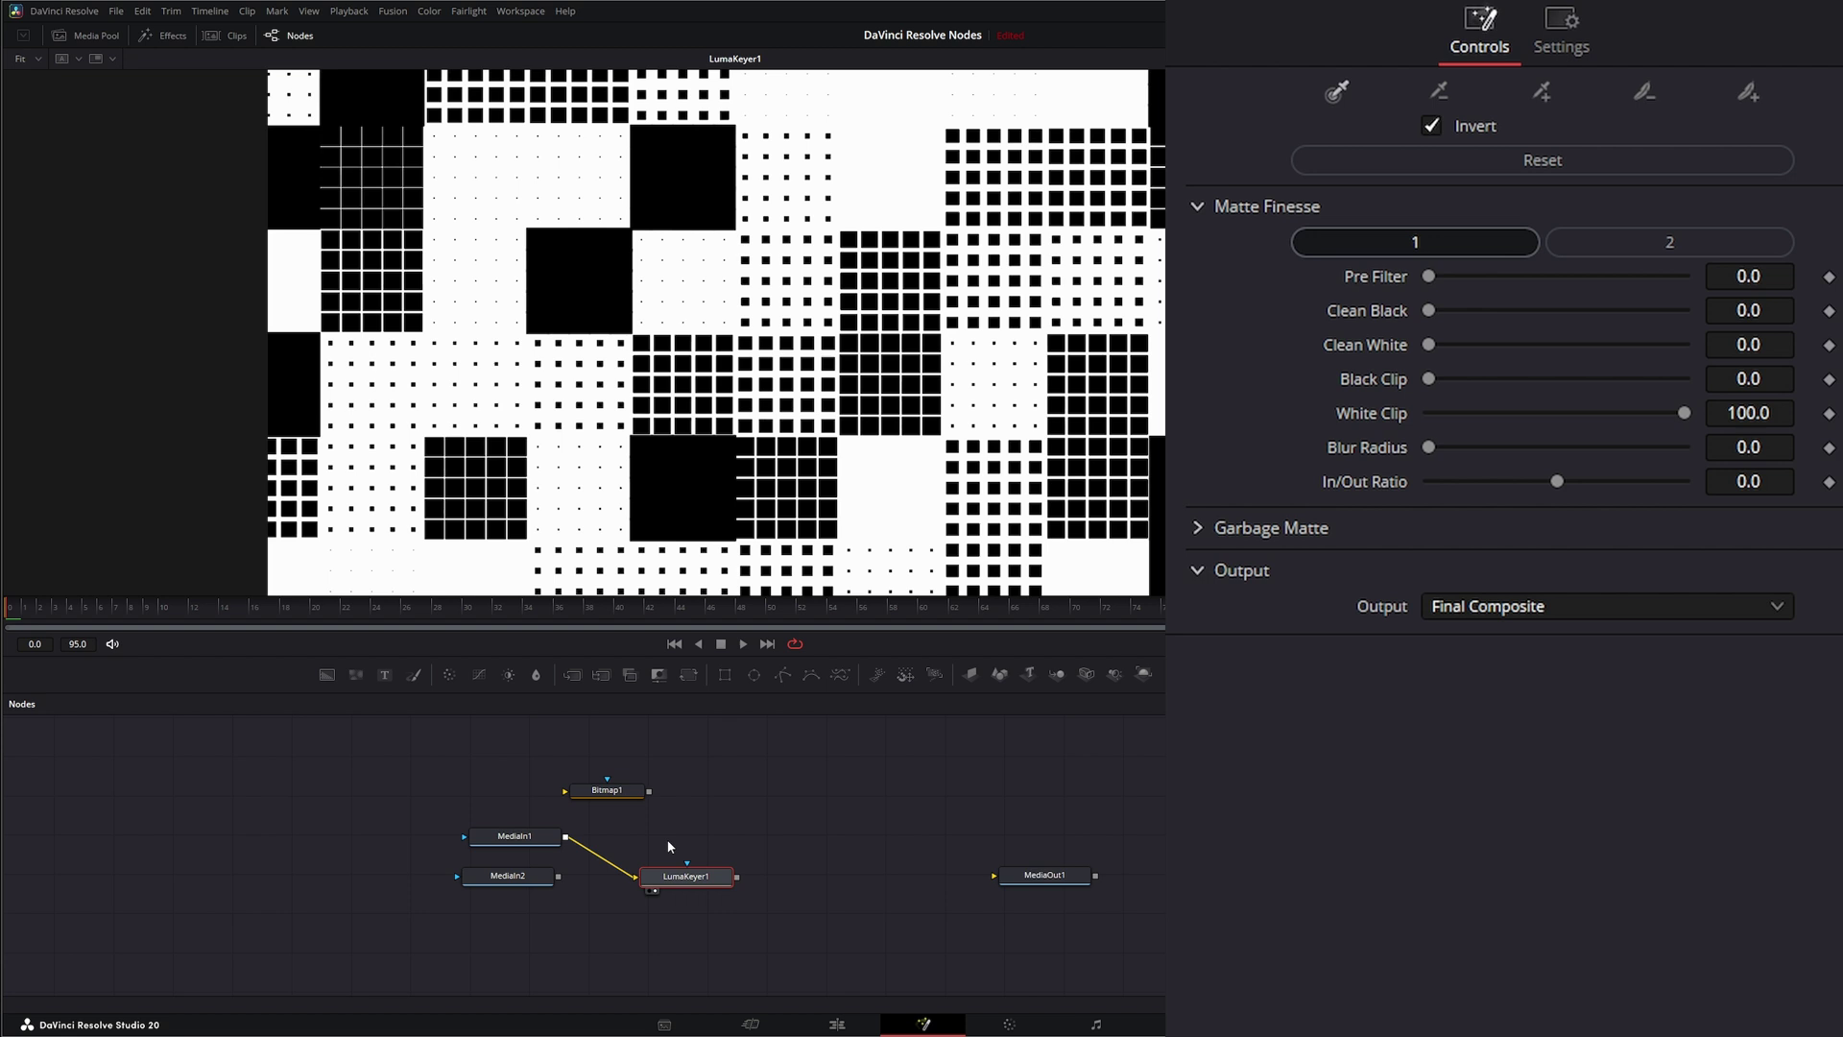
pyautogui.moveTo(610, 793); pyautogui.dragTo(512, 918)
pyautogui.moveTo(680, 877); pyautogui.dragTo(658, 846)
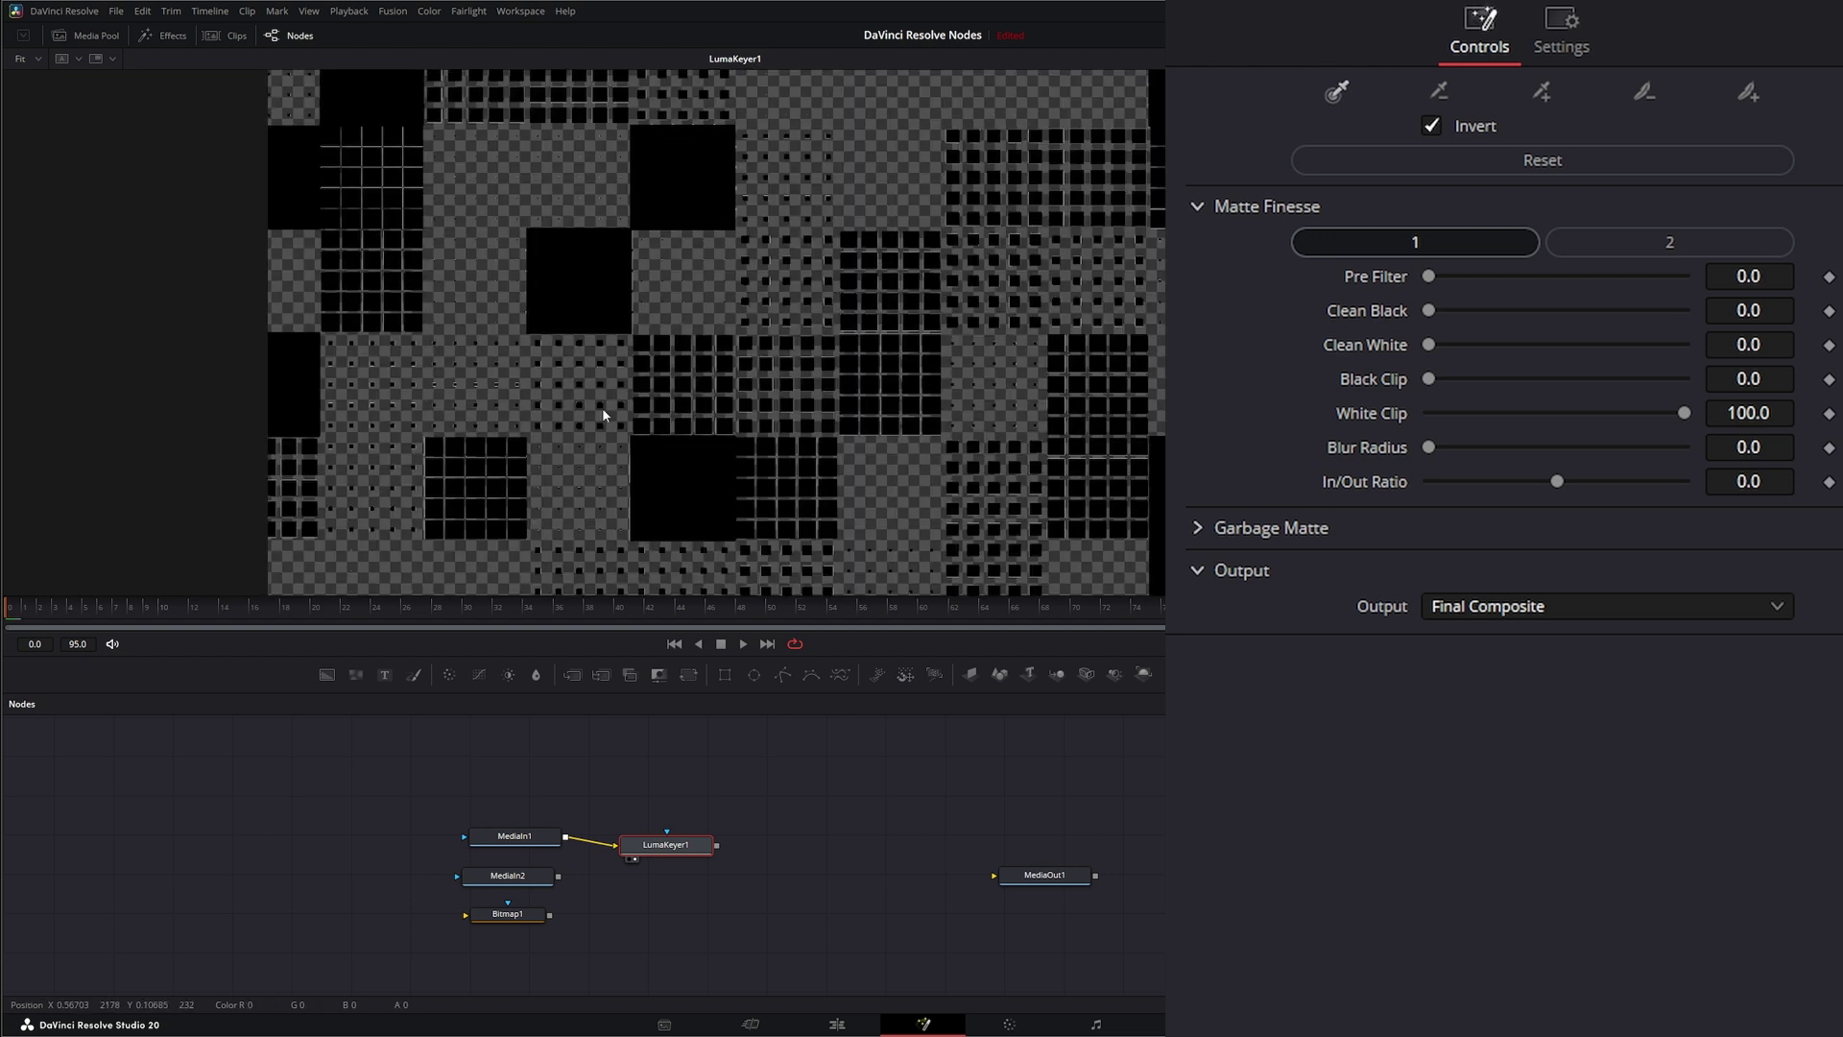
# - Add a Background node and set its colour to vivid blue (#254fd9)
pyautogui.moveTo(666, 845); pyautogui.dragTo(670, 841)
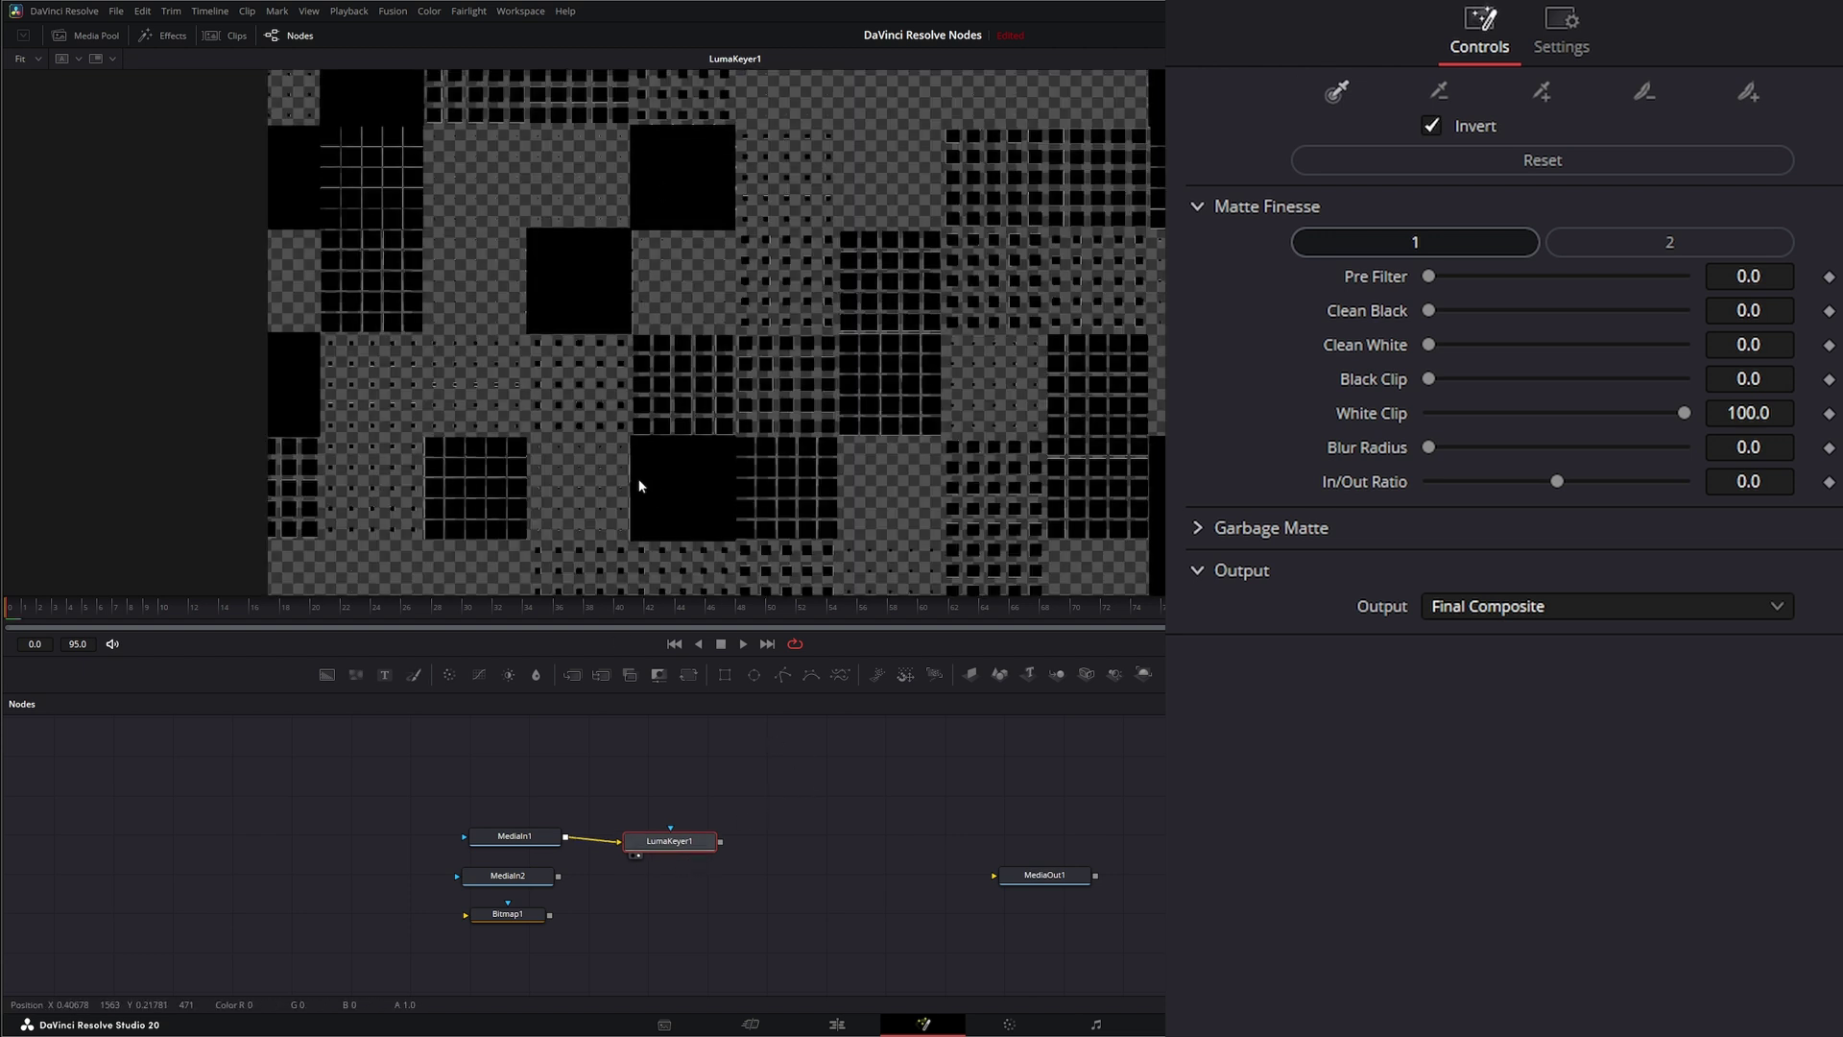
pyautogui.moveTo(326, 673); pyautogui.dragTo(680, 932)
pyautogui.click(1512, 252)
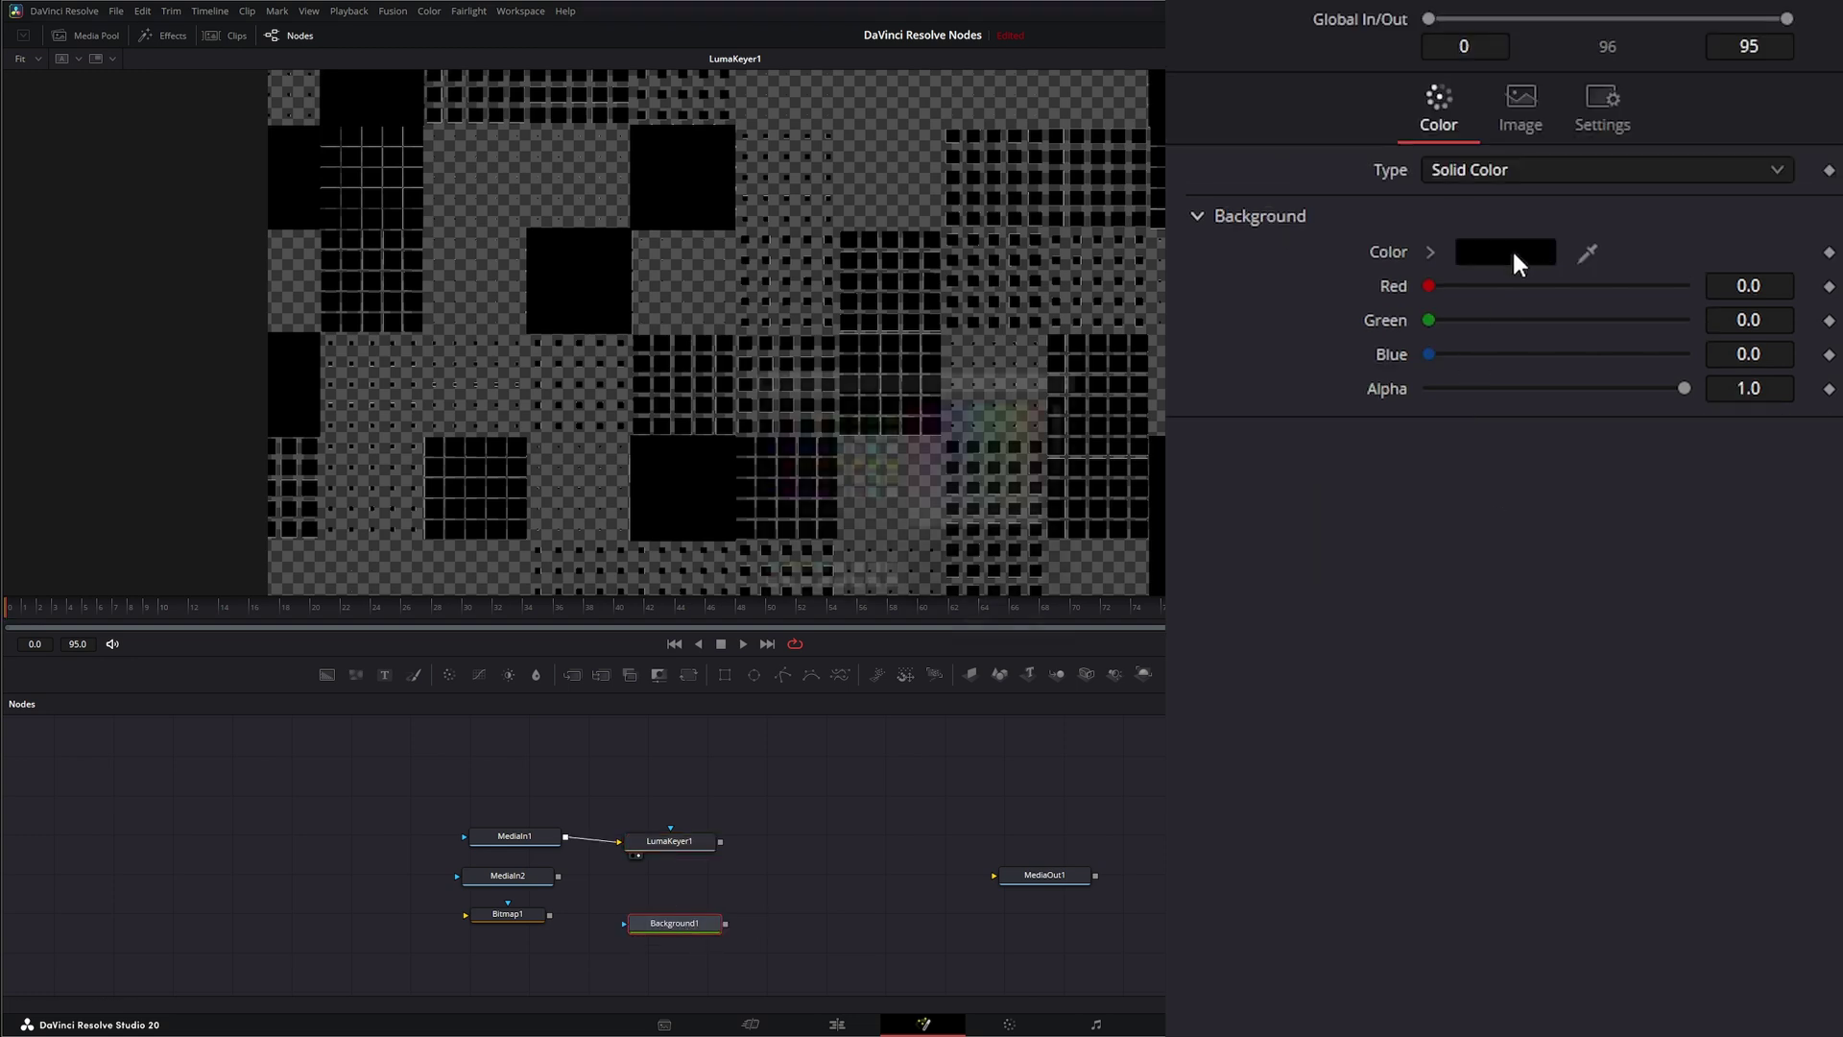
pyautogui.click(972, 413)
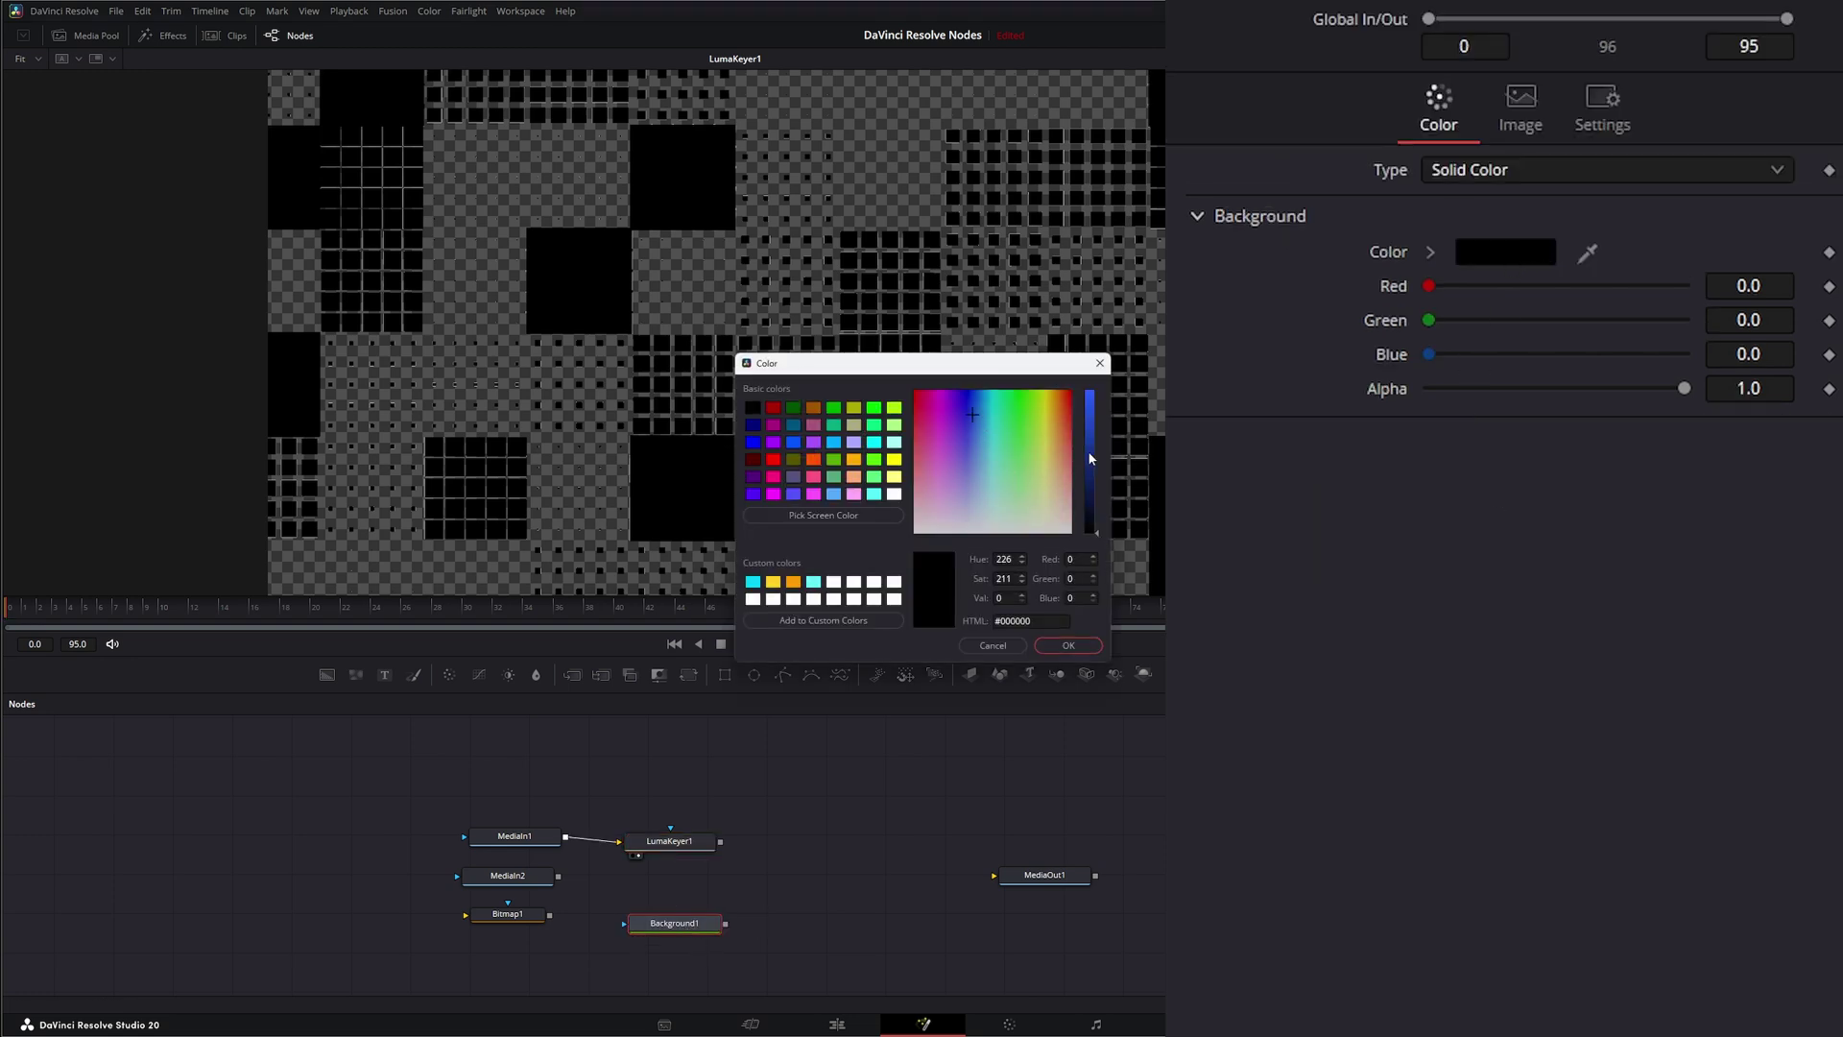
pyautogui.moveTo(1088, 457); pyautogui.dragTo(1092, 411)
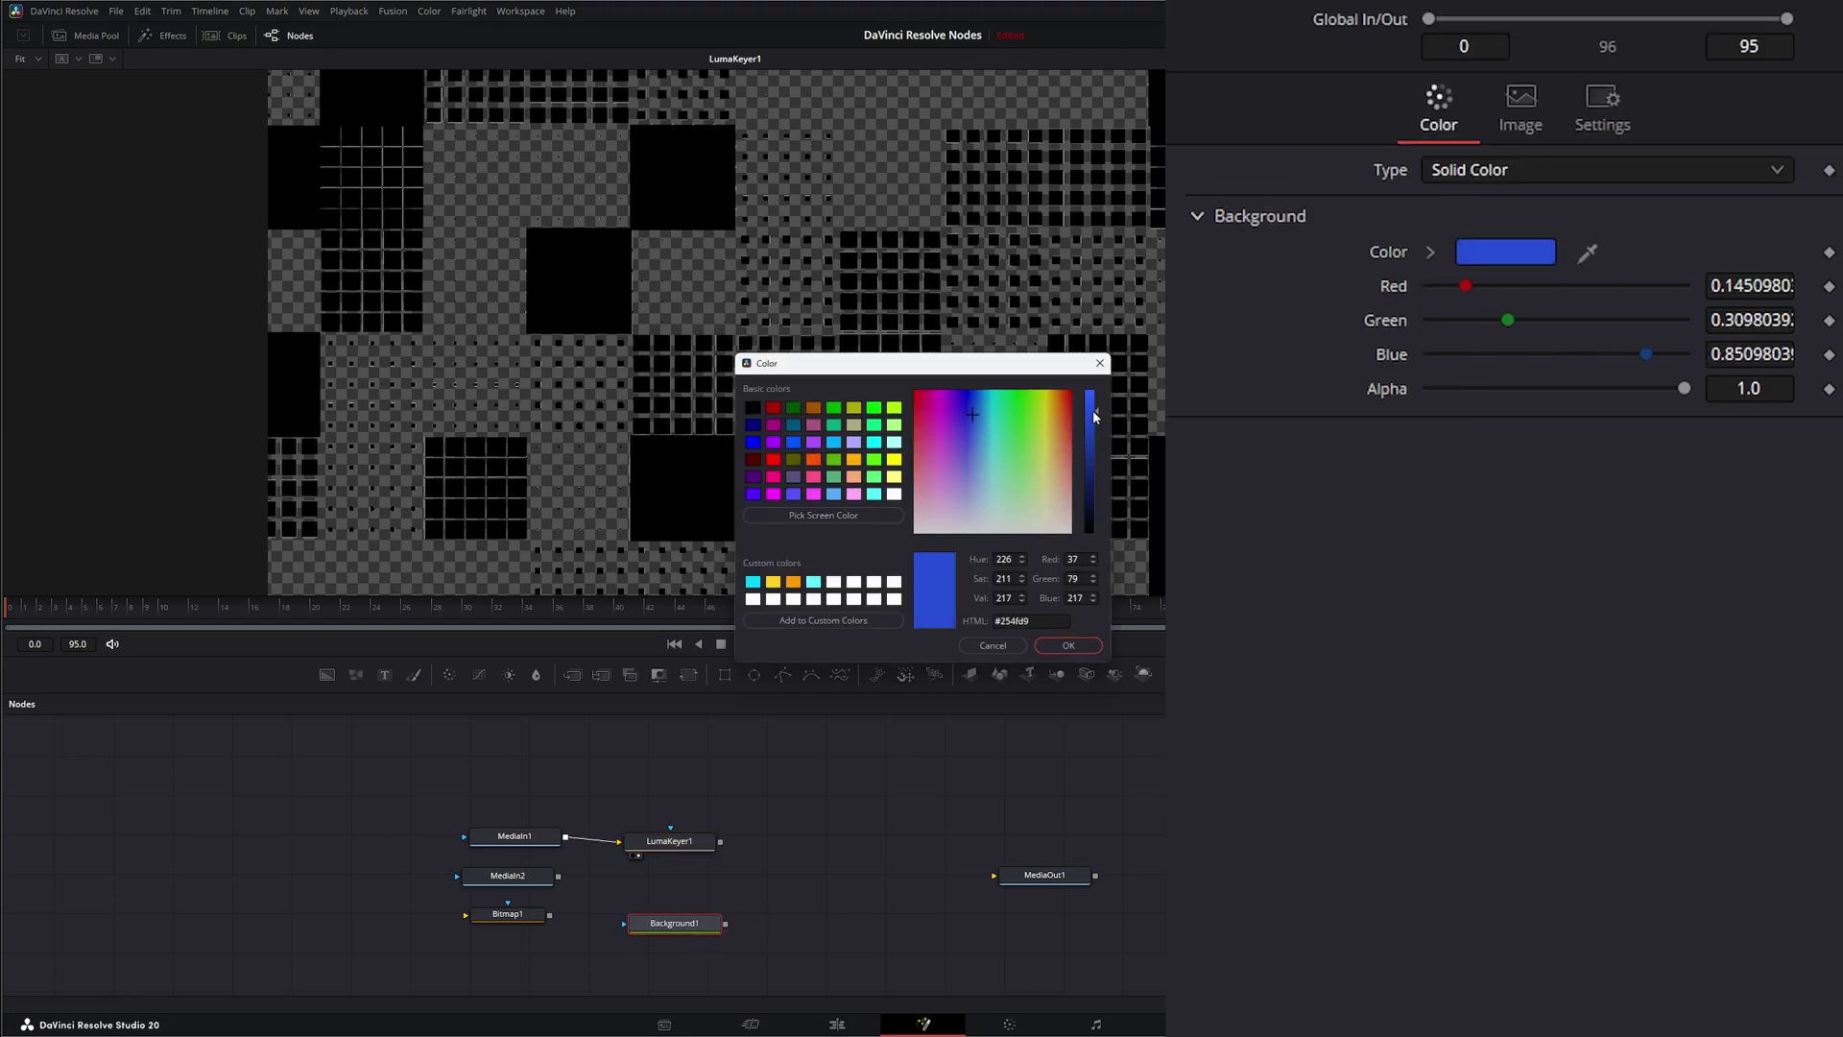
pyautogui.click(1091, 649)
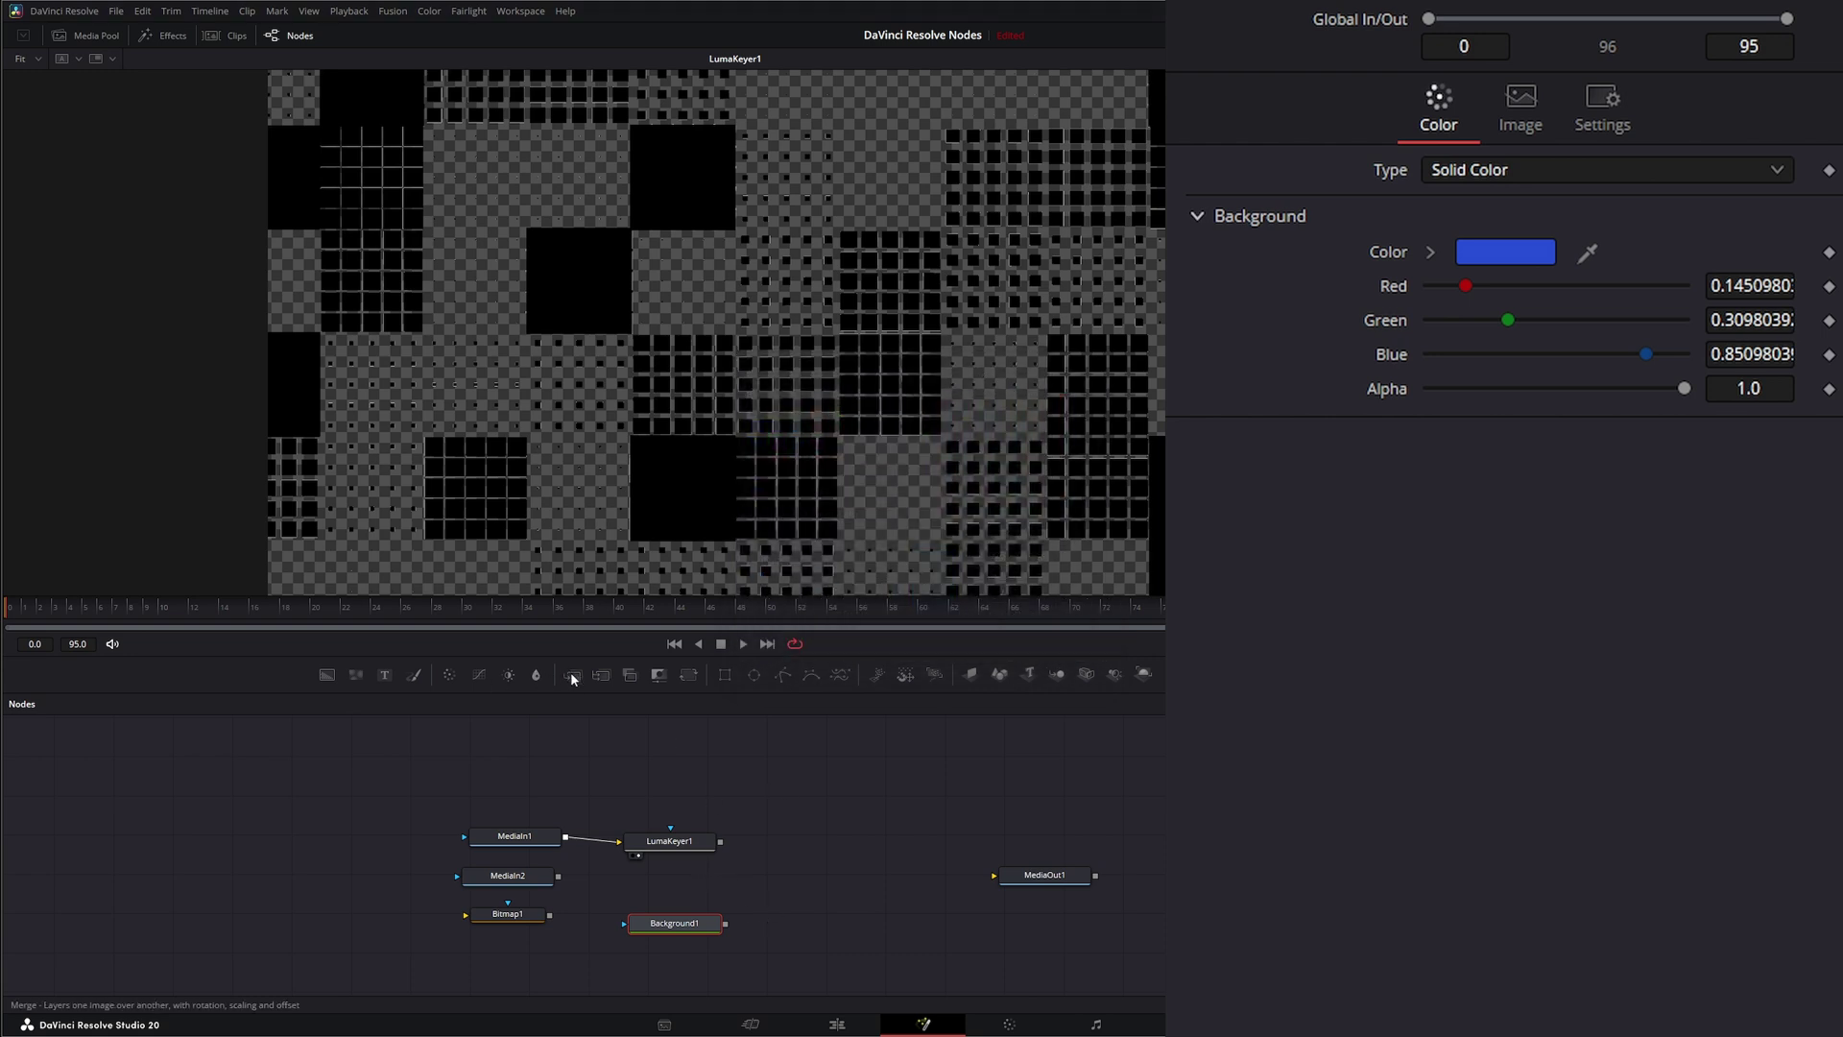
# - Add Merge1 with Background1 as background and LumaKeyer1 as foreground
pyautogui.moveTo(573, 678); pyautogui.dragTo(816, 923)
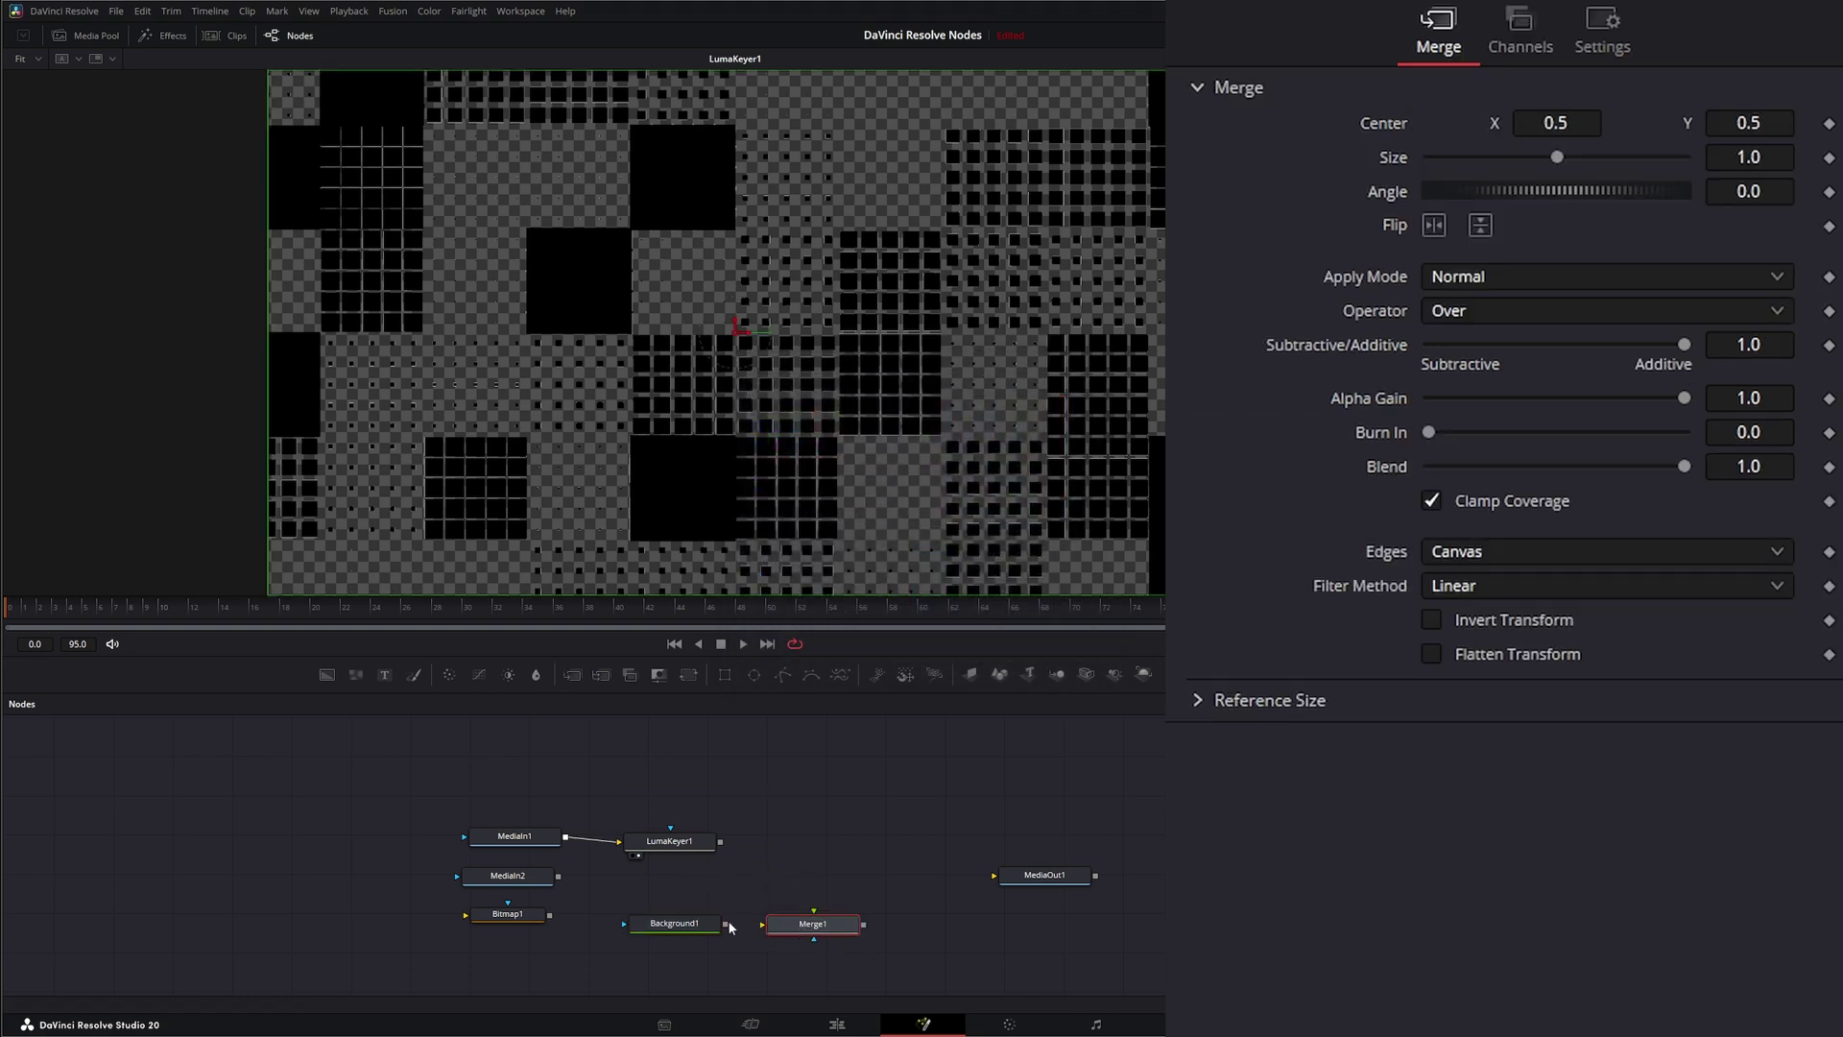
pyautogui.moveTo(691, 923); pyautogui.dragTo(763, 925)
pyautogui.moveTo(721, 844); pyautogui.dragTo(730, 403)
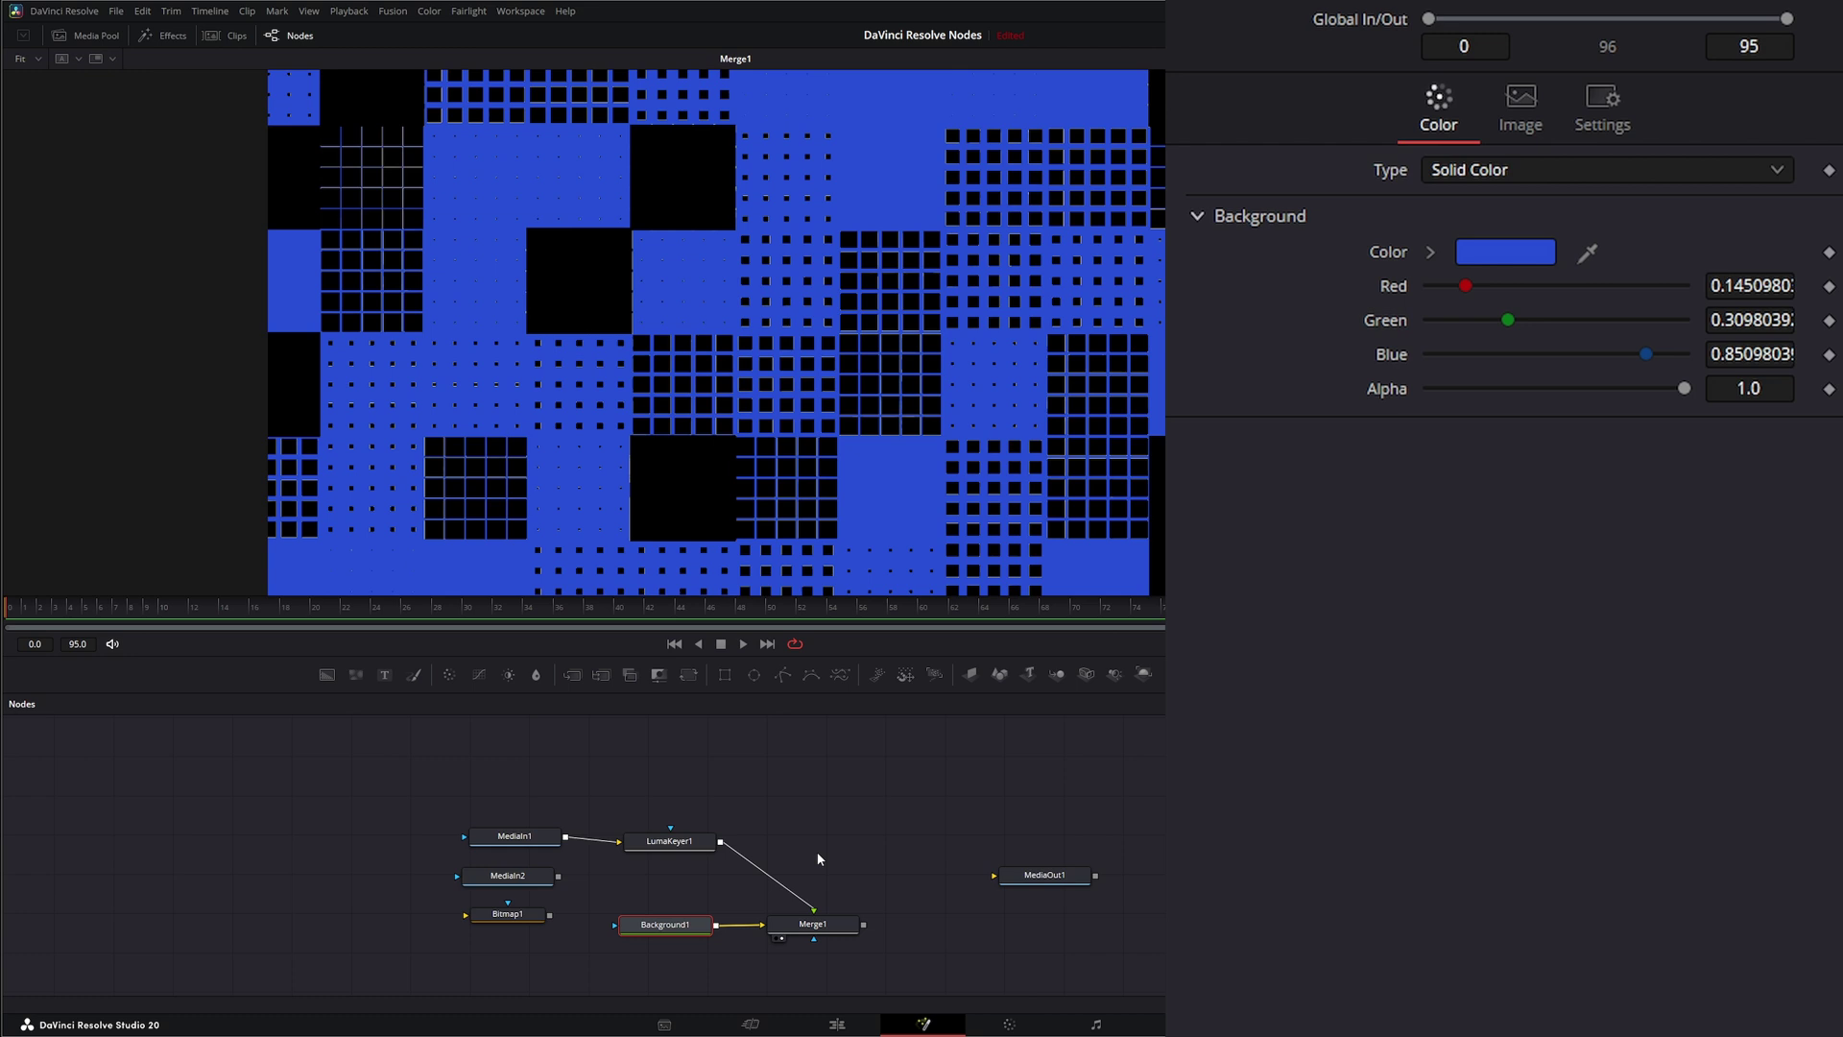
# - Try LumaKeyer1's picker modes, ending on Subtract Soft
pyautogui.click(670, 846)
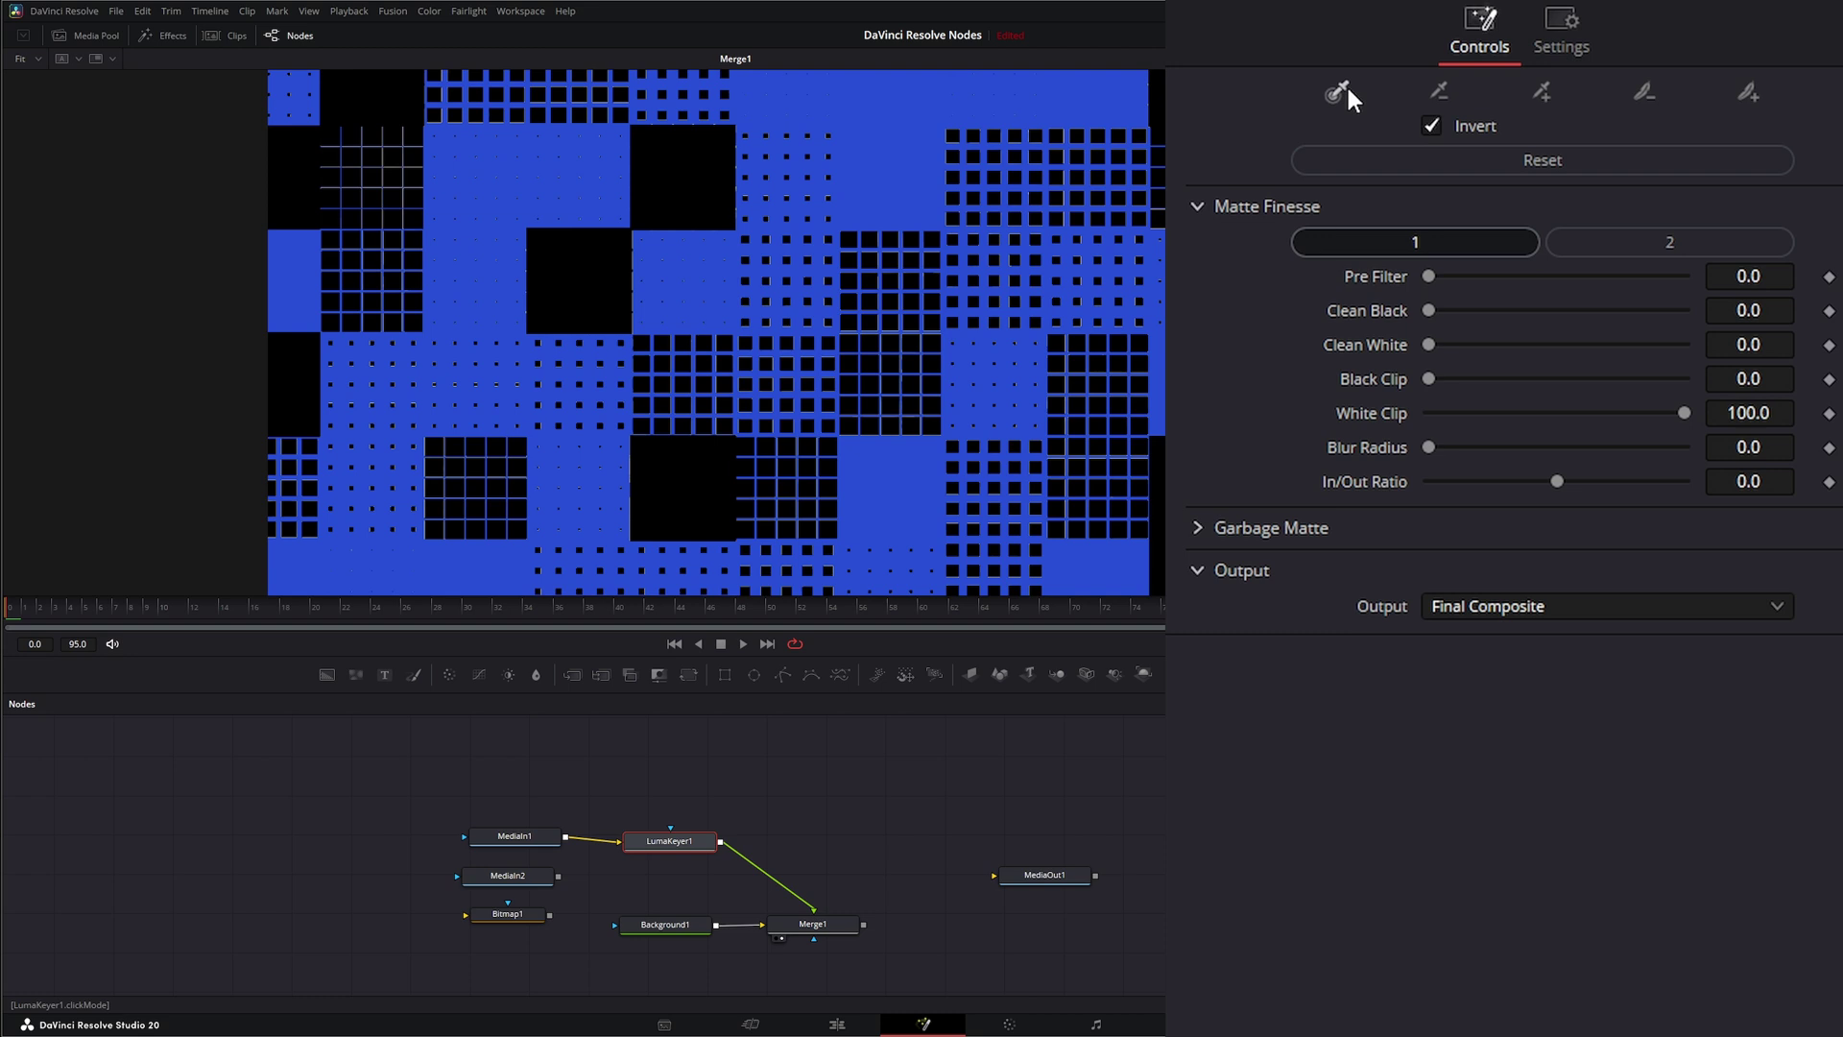
pyautogui.click(1438, 93)
pyautogui.click(1544, 90)
pyautogui.click(1644, 89)
pyautogui.click(1638, 93)
# - Toggle Invert off and back on, then flip between Matte Finesse pages 2 and 1
pyautogui.click(1432, 125)
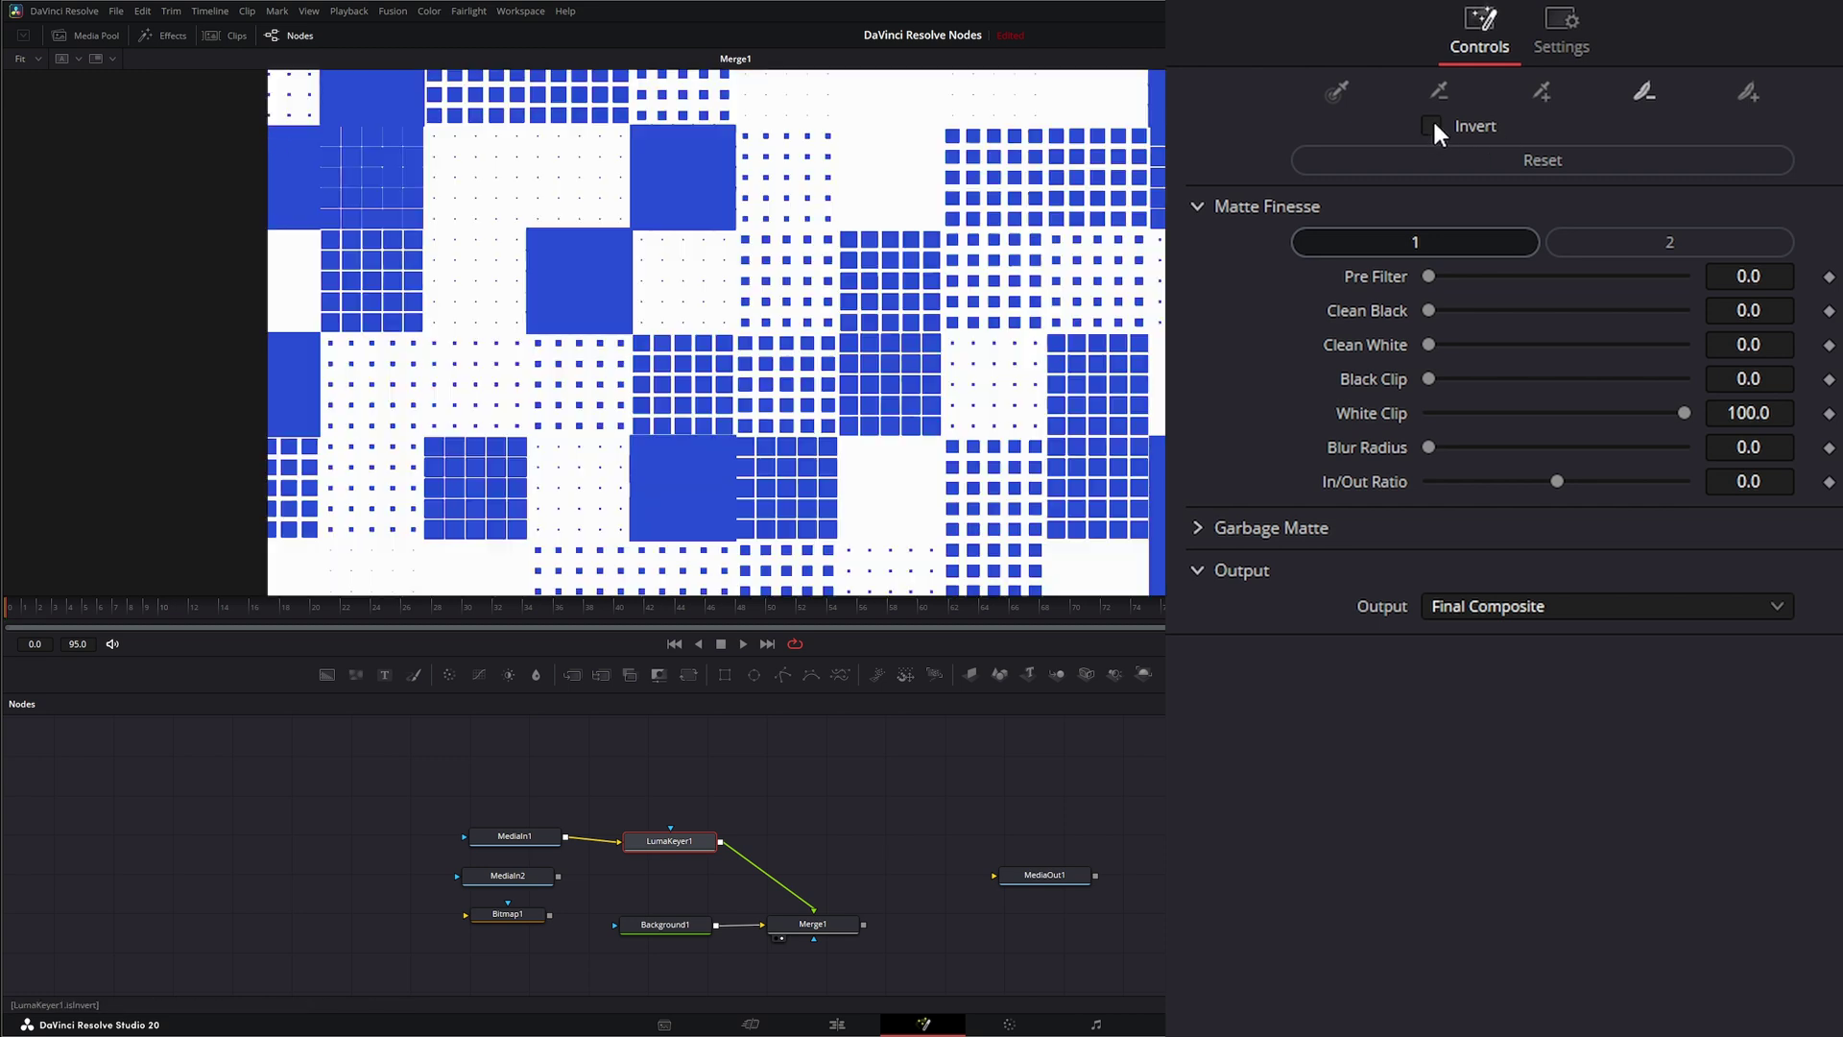
pyautogui.click(1432, 118)
pyautogui.click(1432, 118)
pyautogui.click(1432, 118)
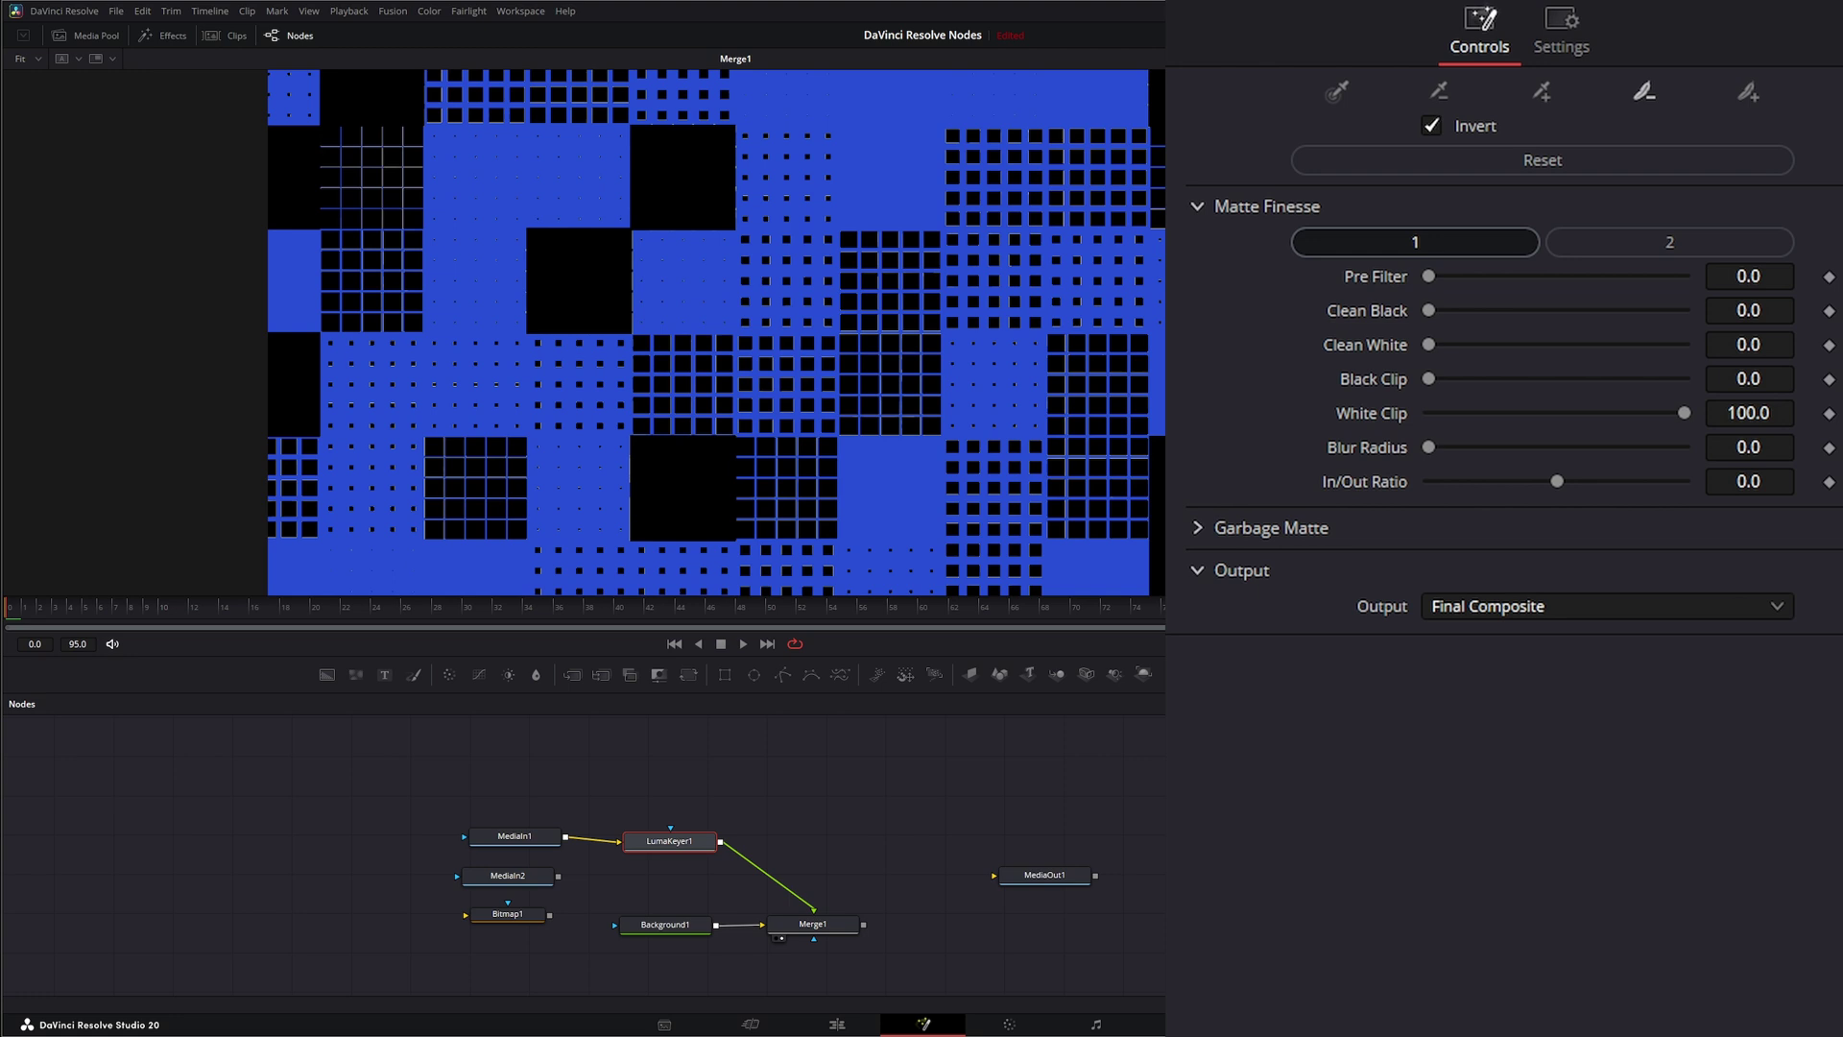
pyautogui.click(1728, 234)
pyautogui.click(1446, 247)
# - Experiment with the Pre Filter, Clean White and Clean Black sliders
pyautogui.moveTo(1429, 275)
pyautogui.mouseDown()
pyautogui.moveTo(1588, 274)
pyautogui.moveTo(1390, 269)
pyautogui.moveTo(1457, 273)
pyautogui.moveTo(1422, 275)
pyautogui.mouseUp()
pyautogui.moveTo(1431, 274); pyautogui.dragTo(1461, 344)
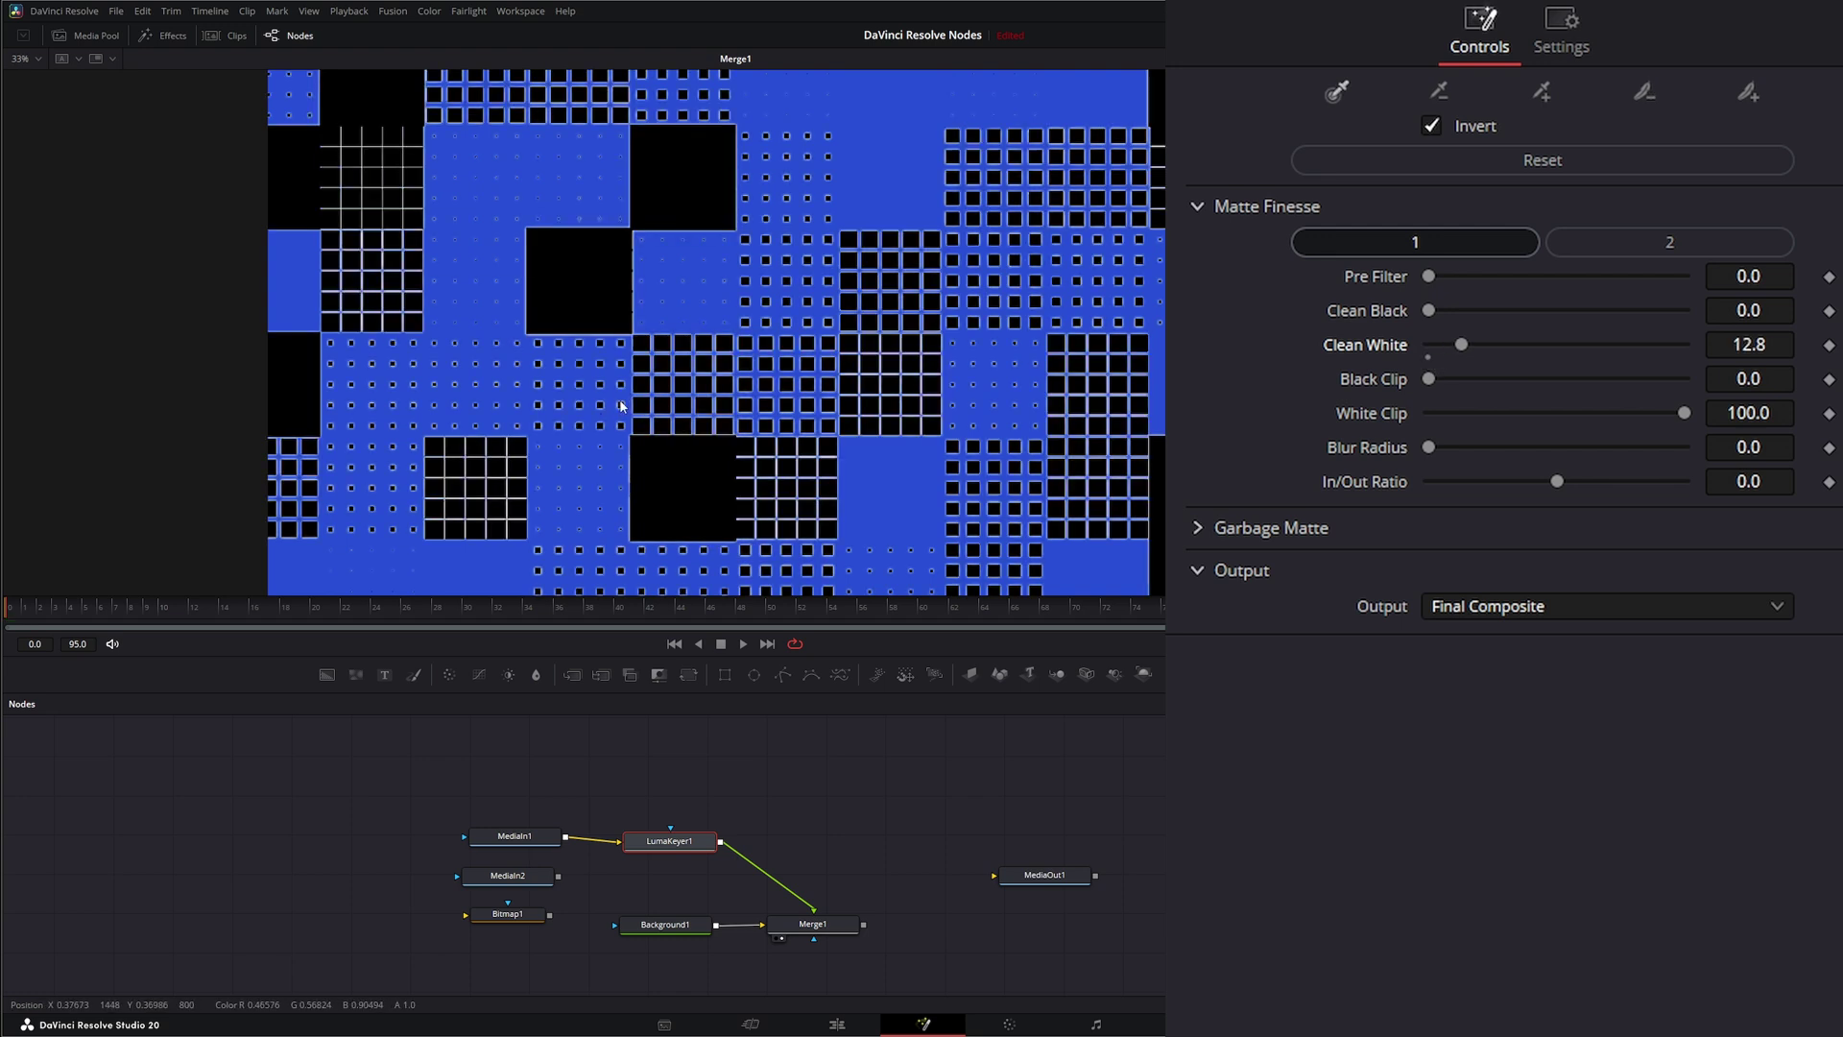
pyautogui.scroll(10, 621, 406)
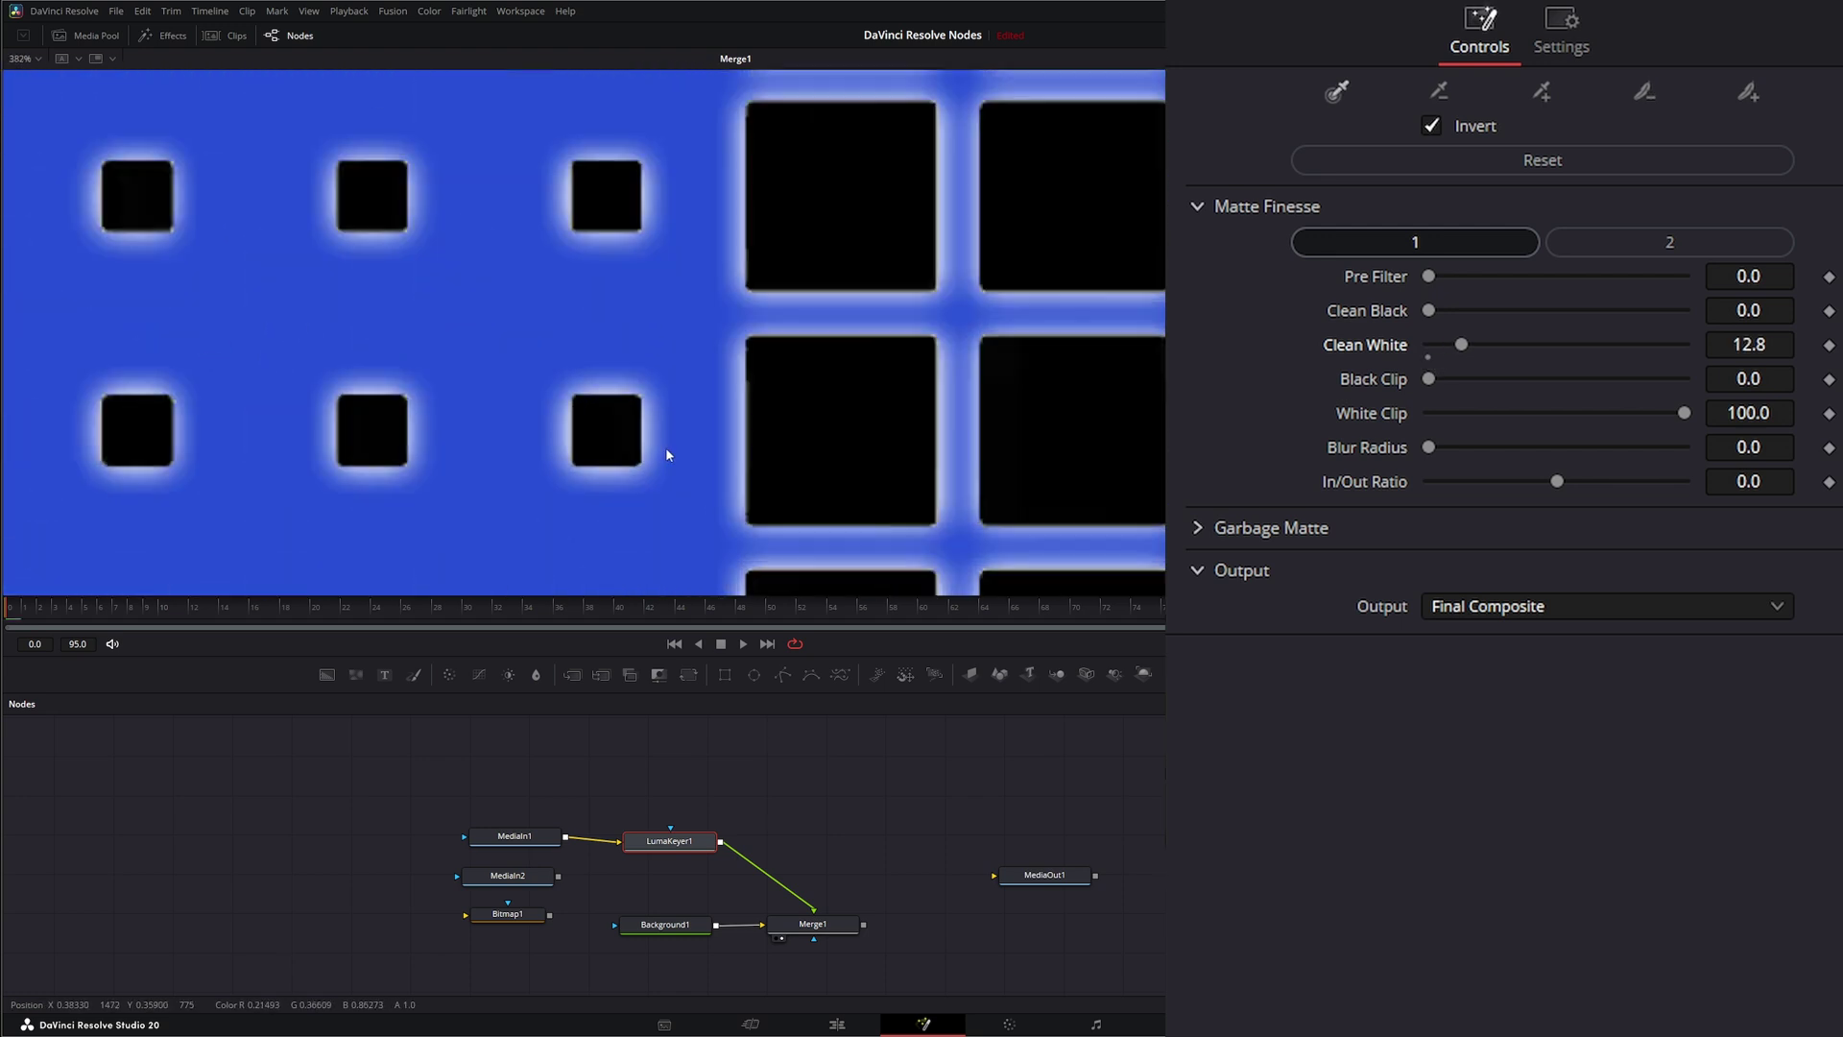
pyautogui.scroll(2, 669, 455)
pyautogui.moveTo(1460, 343); pyautogui.dragTo(1384, 383)
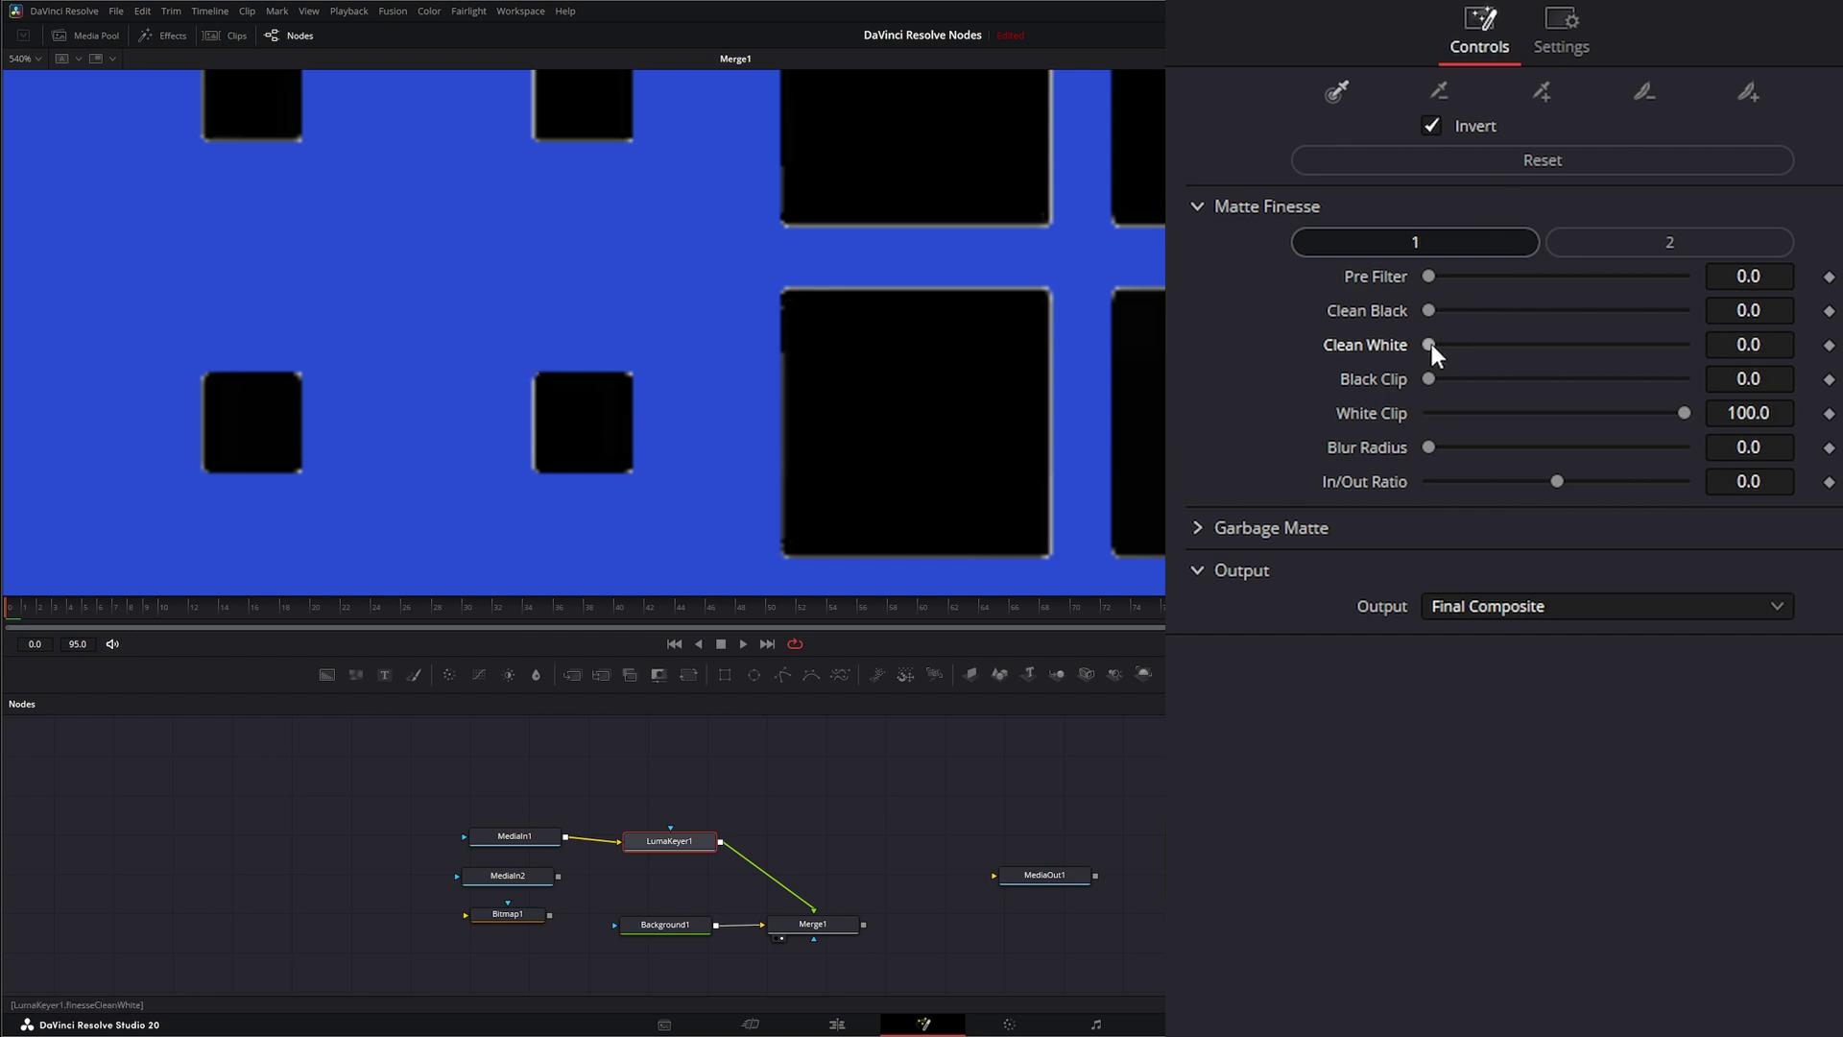
pyautogui.moveTo(1431, 344)
pyautogui.mouseDown()
pyautogui.moveTo(1551, 343)
pyautogui.moveTo(1397, 348)
pyautogui.mouseUp()
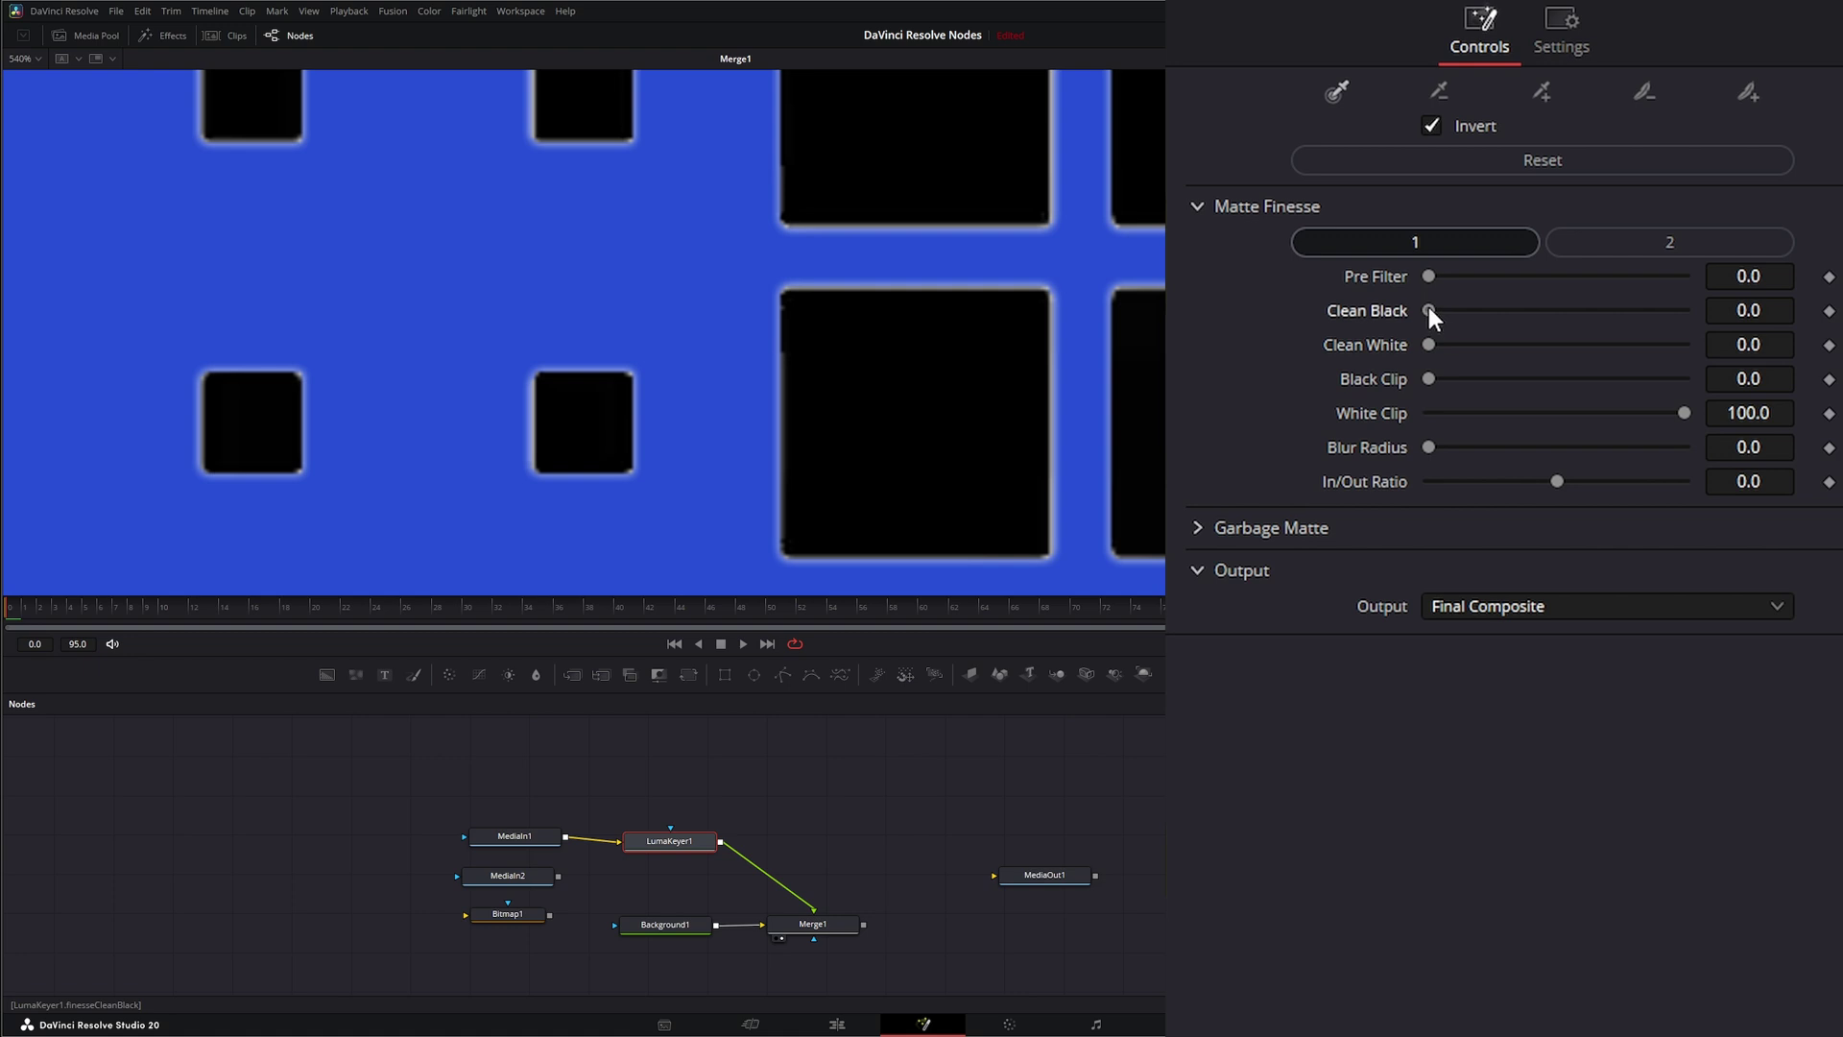
pyautogui.moveTo(1429, 309)
pyautogui.mouseDown()
pyautogui.moveTo(1562, 309)
pyautogui.moveTo(1424, 309)
pyautogui.mouseUp()
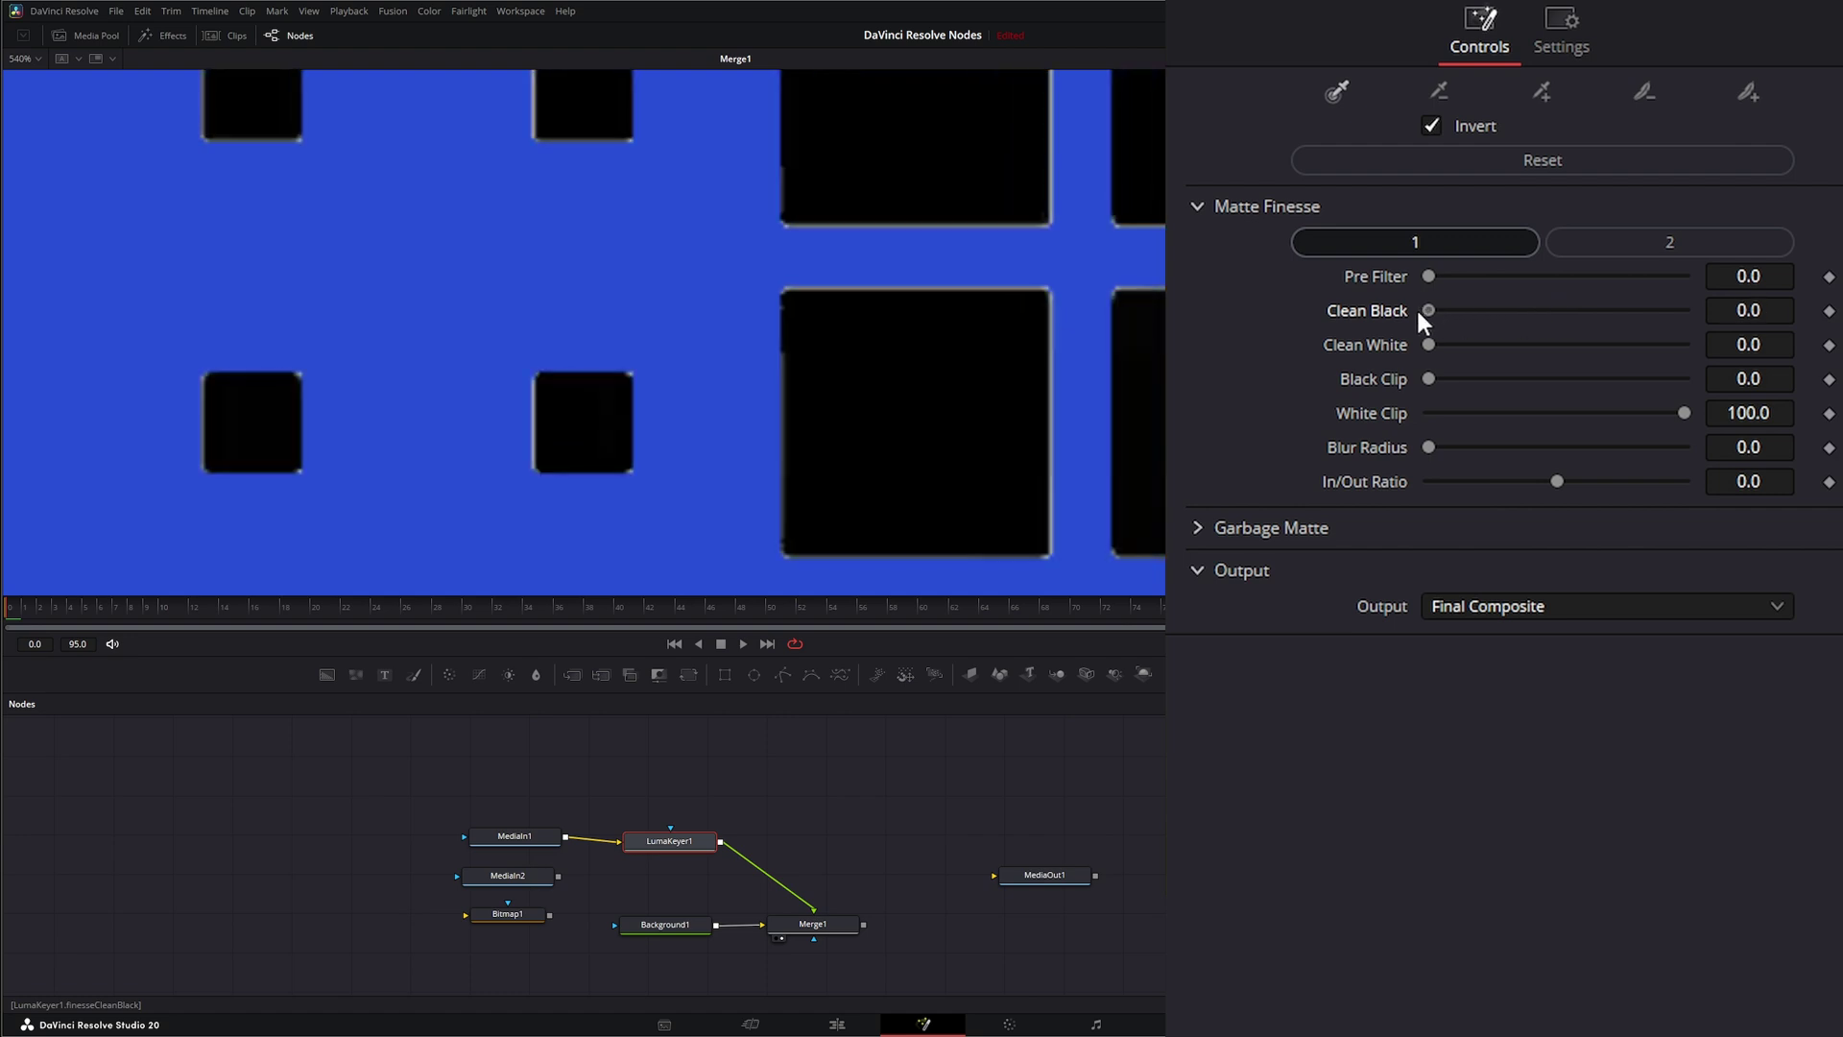
# - Fit the viewer, then try Black Clip, White Clip, Blur Radius and In/Out Ratio before showing Matte Finesse page 2
pyautogui.click(23, 58)
pyautogui.click(26, 81)
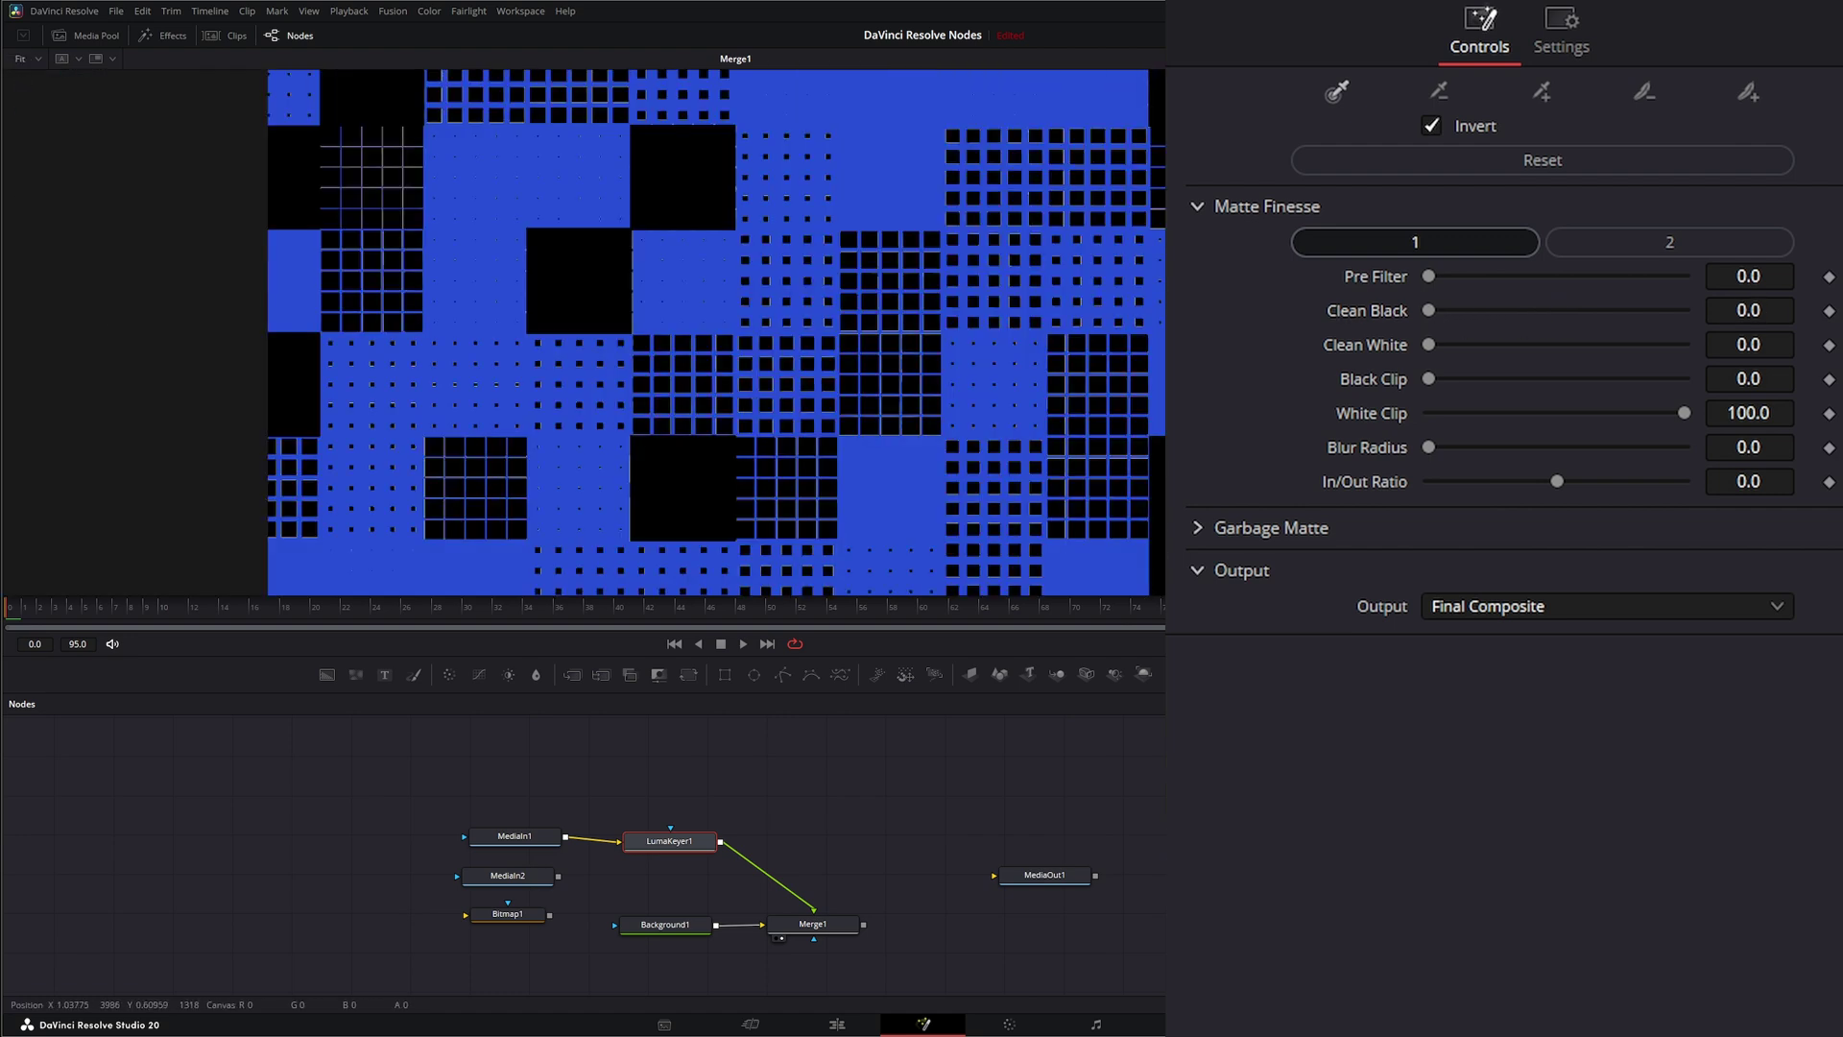
pyautogui.moveTo(1428, 378); pyautogui.dragTo(1690, 380)
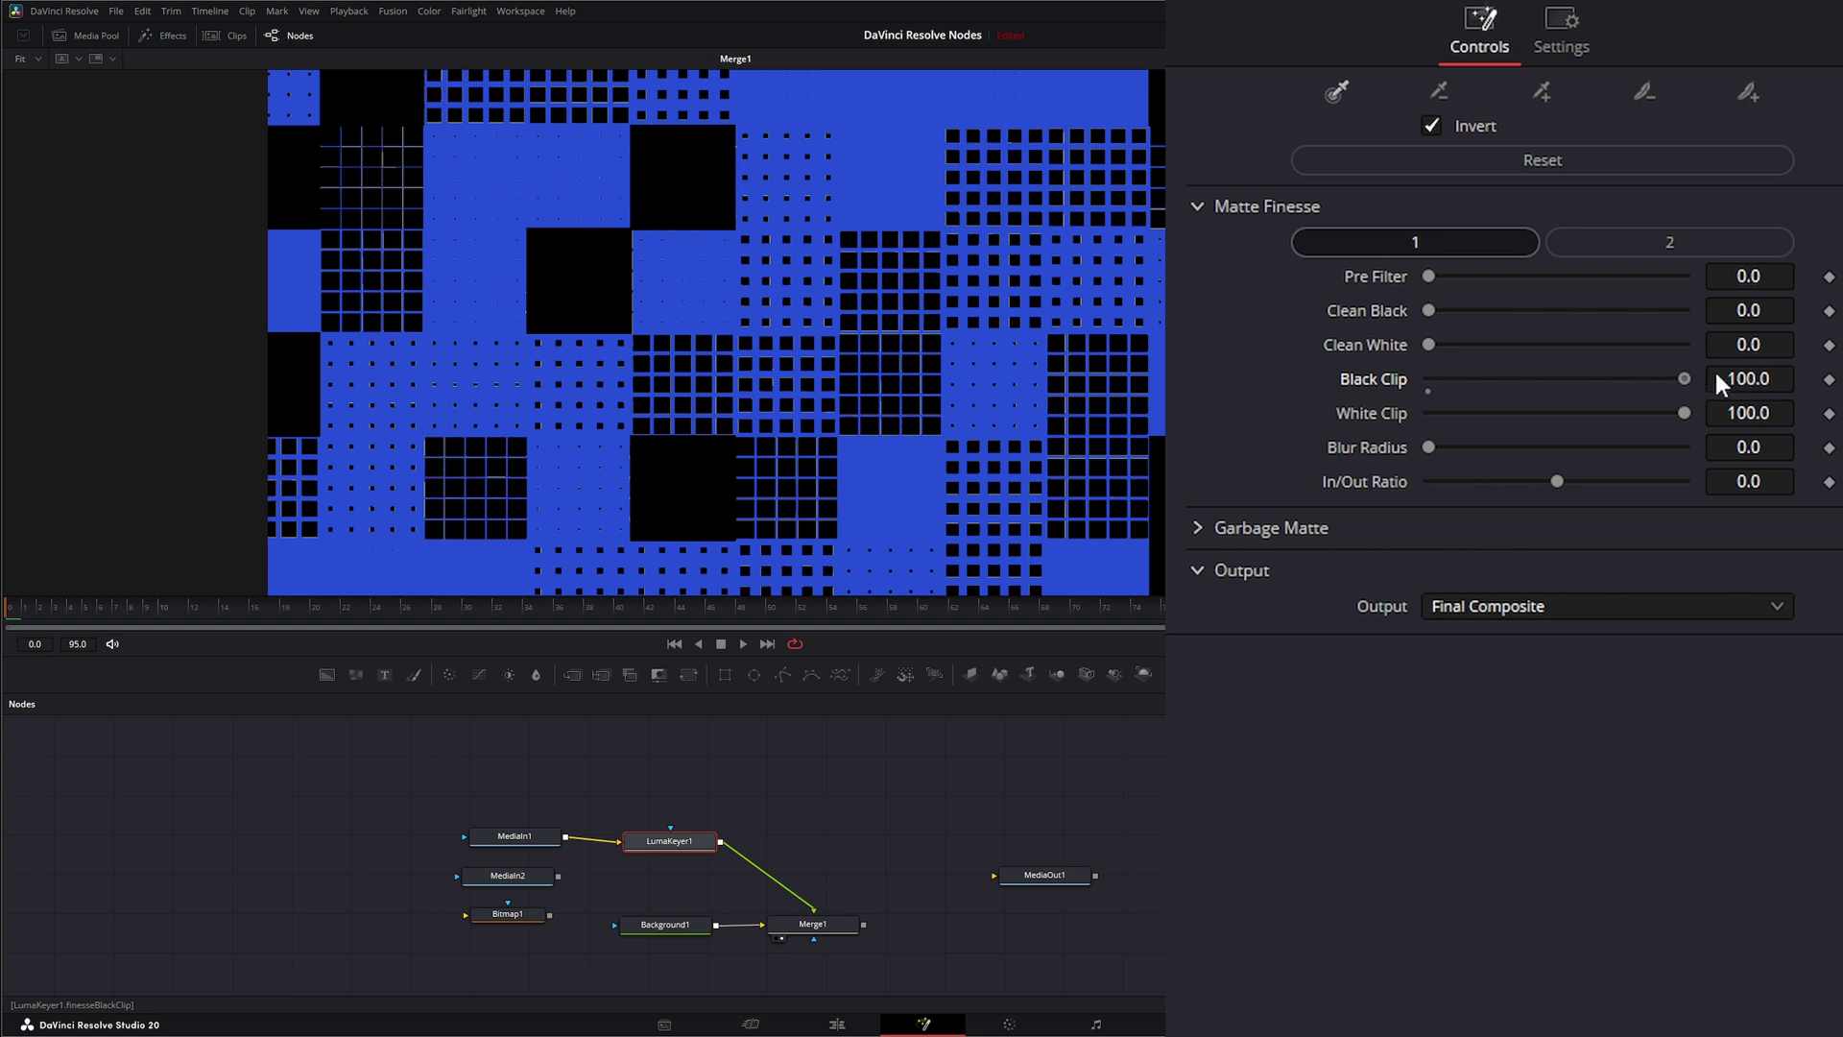
pyautogui.moveTo(1499, 384); pyautogui.dragTo(1404, 387)
pyautogui.moveTo(1684, 413); pyautogui.dragTo(1611, 429)
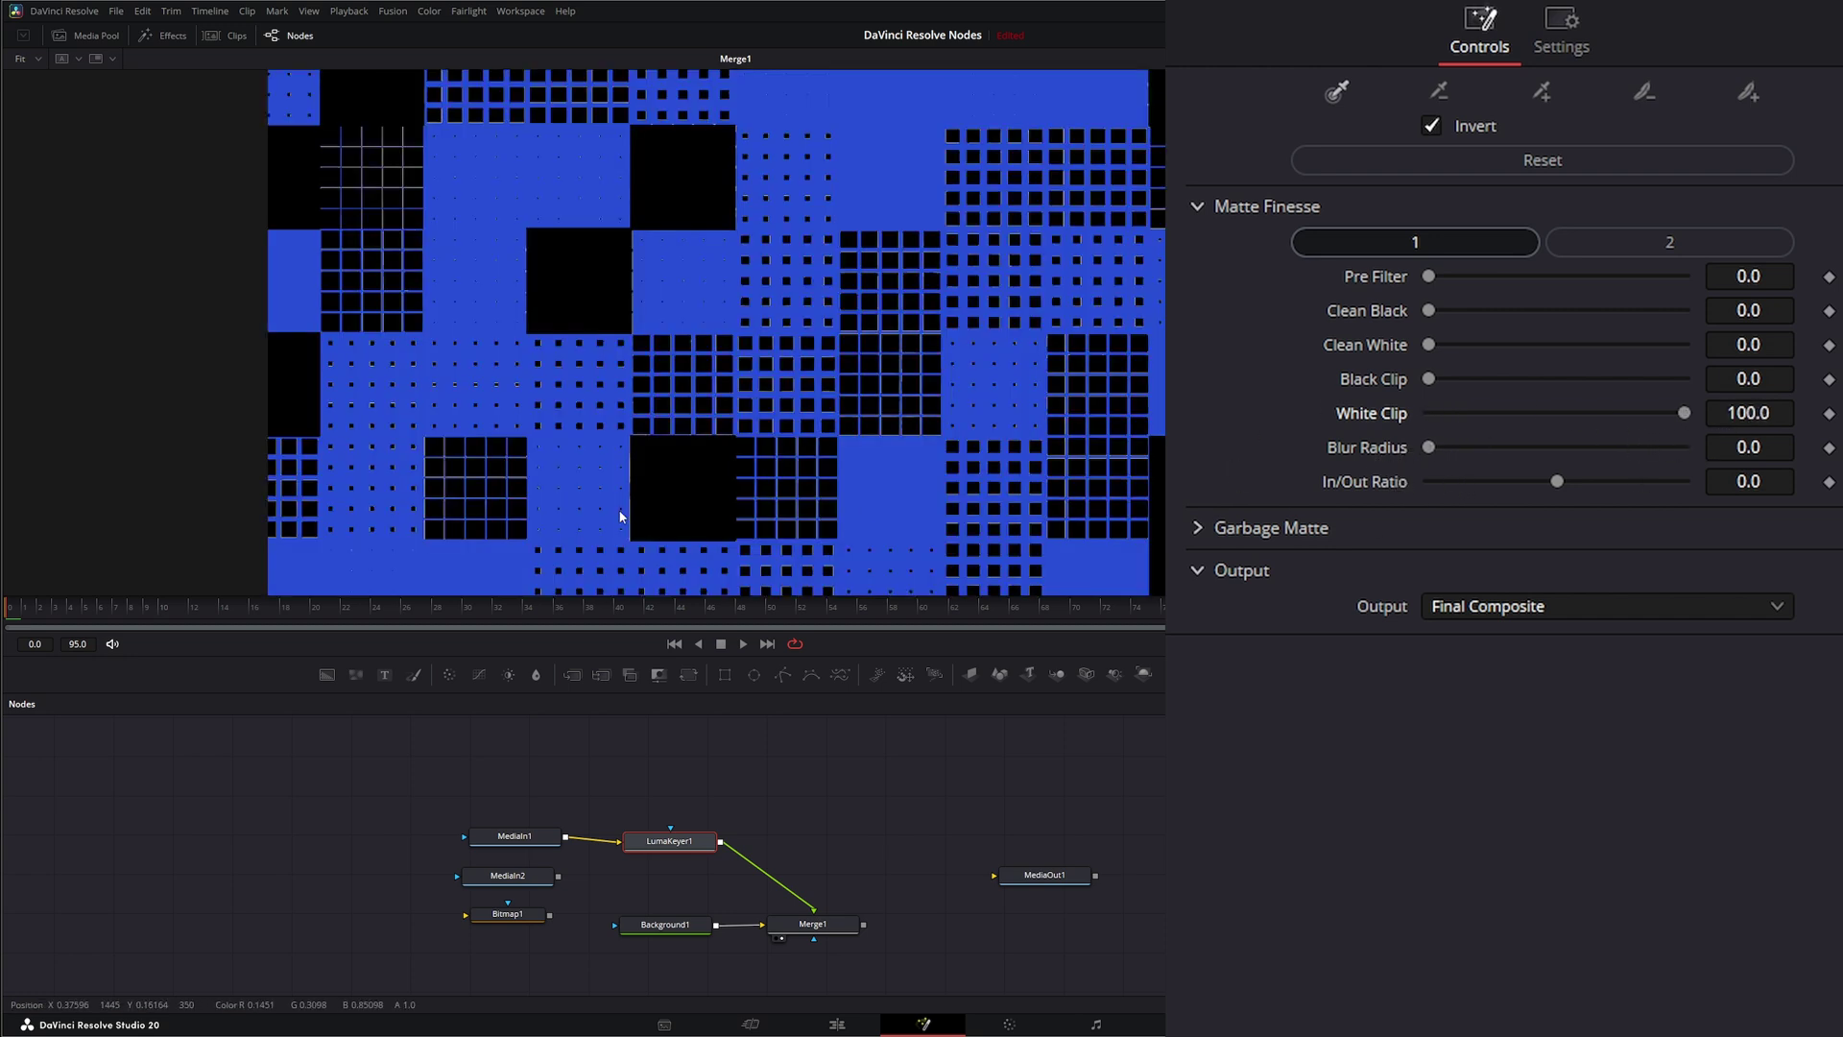
pyautogui.scroll(4, 635, 464)
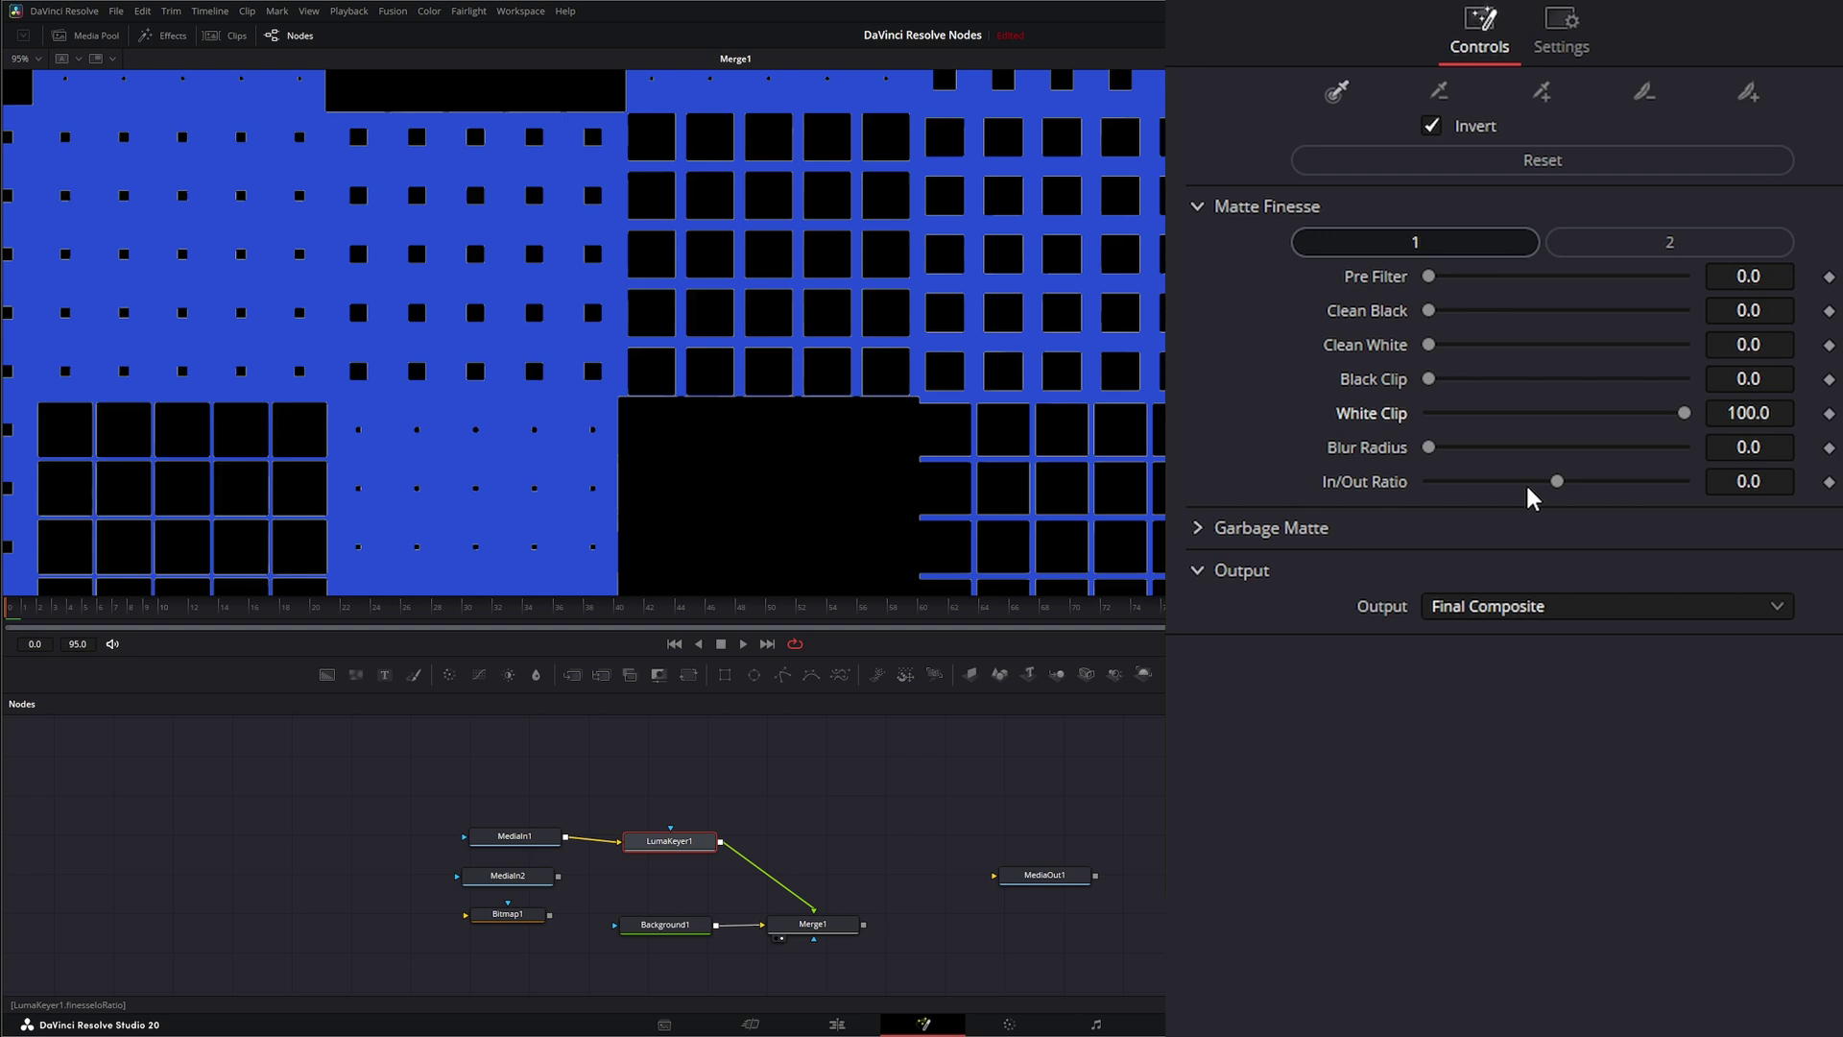
pyautogui.moveTo(1439, 443)
pyautogui.mouseDown()
pyautogui.moveTo(1459, 440)
pyautogui.moveTo(1443, 443)
pyautogui.mouseUp()
pyautogui.moveTo(1555, 481)
pyautogui.mouseDown()
pyautogui.moveTo(1509, 480)
pyautogui.moveTo(1656, 480)
pyautogui.moveTo(1556, 486)
pyautogui.mouseUp()
pyautogui.click(1646, 244)
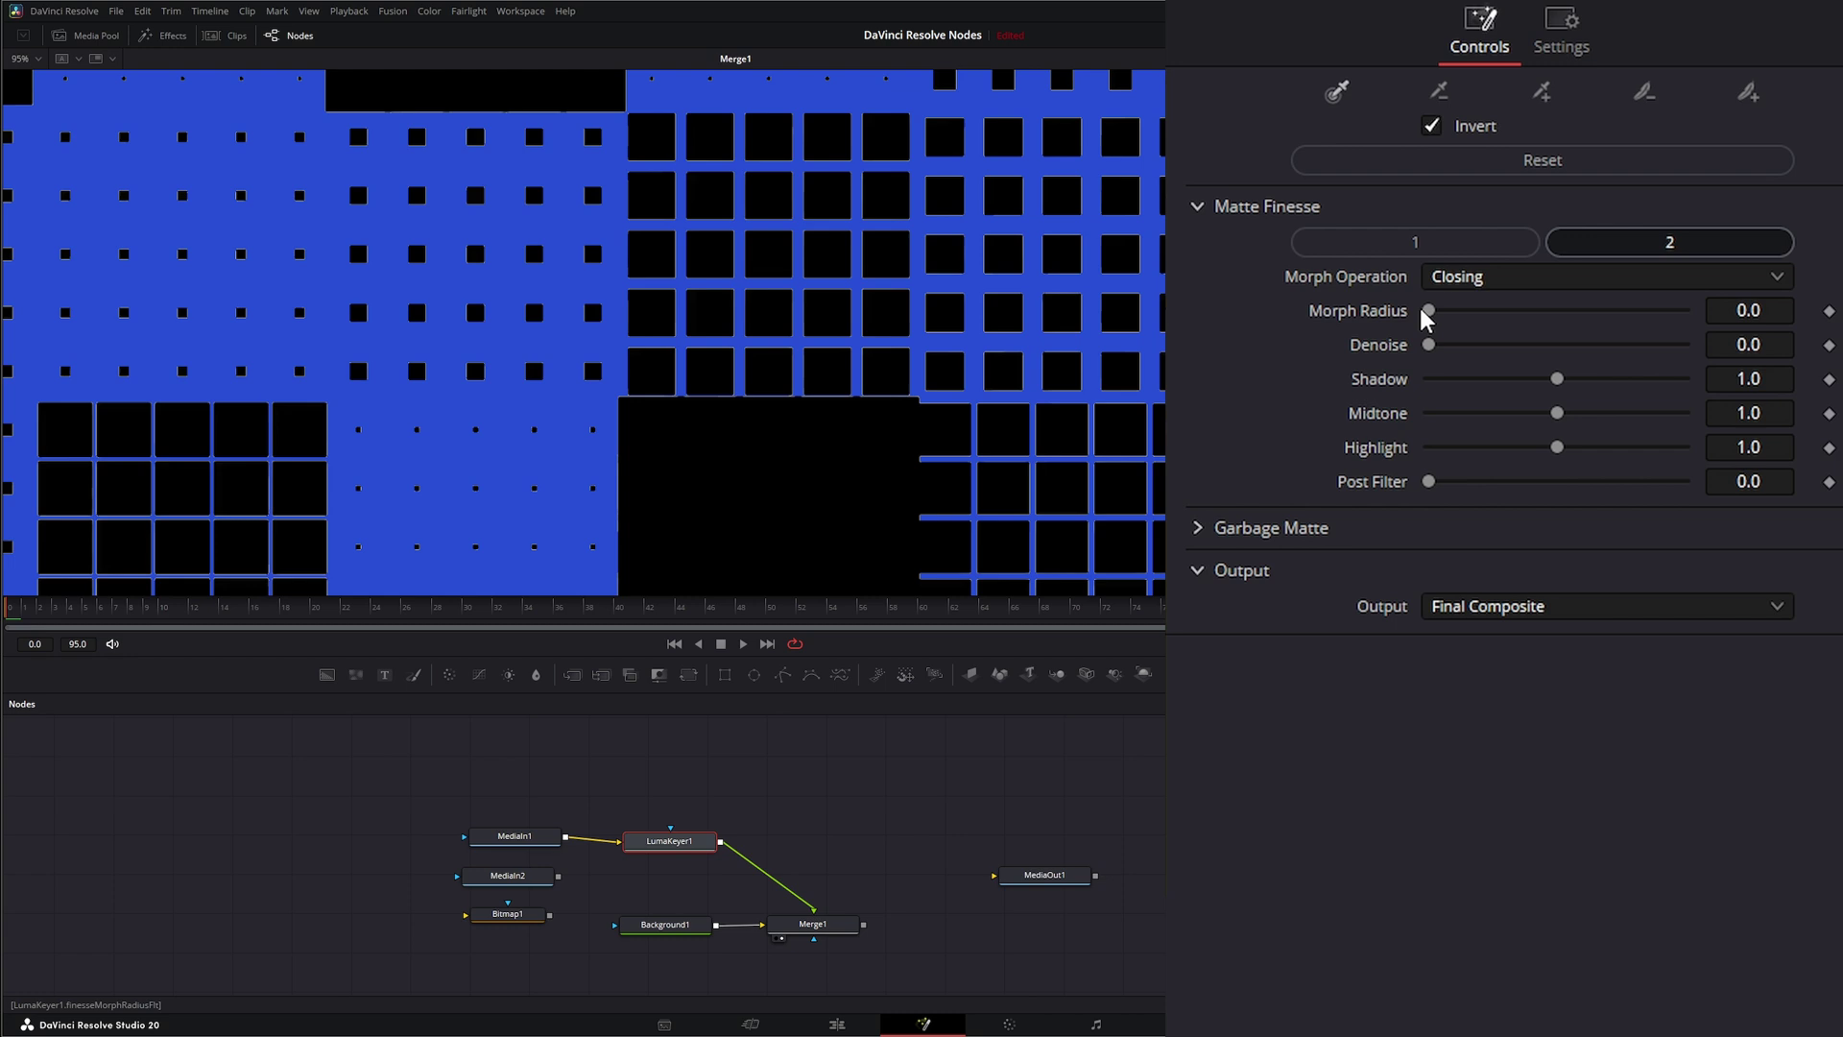
# - Try the Opening and Grow morph operations, then settle on Shrink with Morph Radius 0.123
pyautogui.moveTo(1428, 311)
pyautogui.mouseDown()
pyautogui.moveTo(1564, 310)
pyautogui.moveTo(1419, 317)
pyautogui.mouseUp()
pyautogui.click(1460, 278)
pyautogui.click(1484, 374)
pyautogui.click(1457, 281)
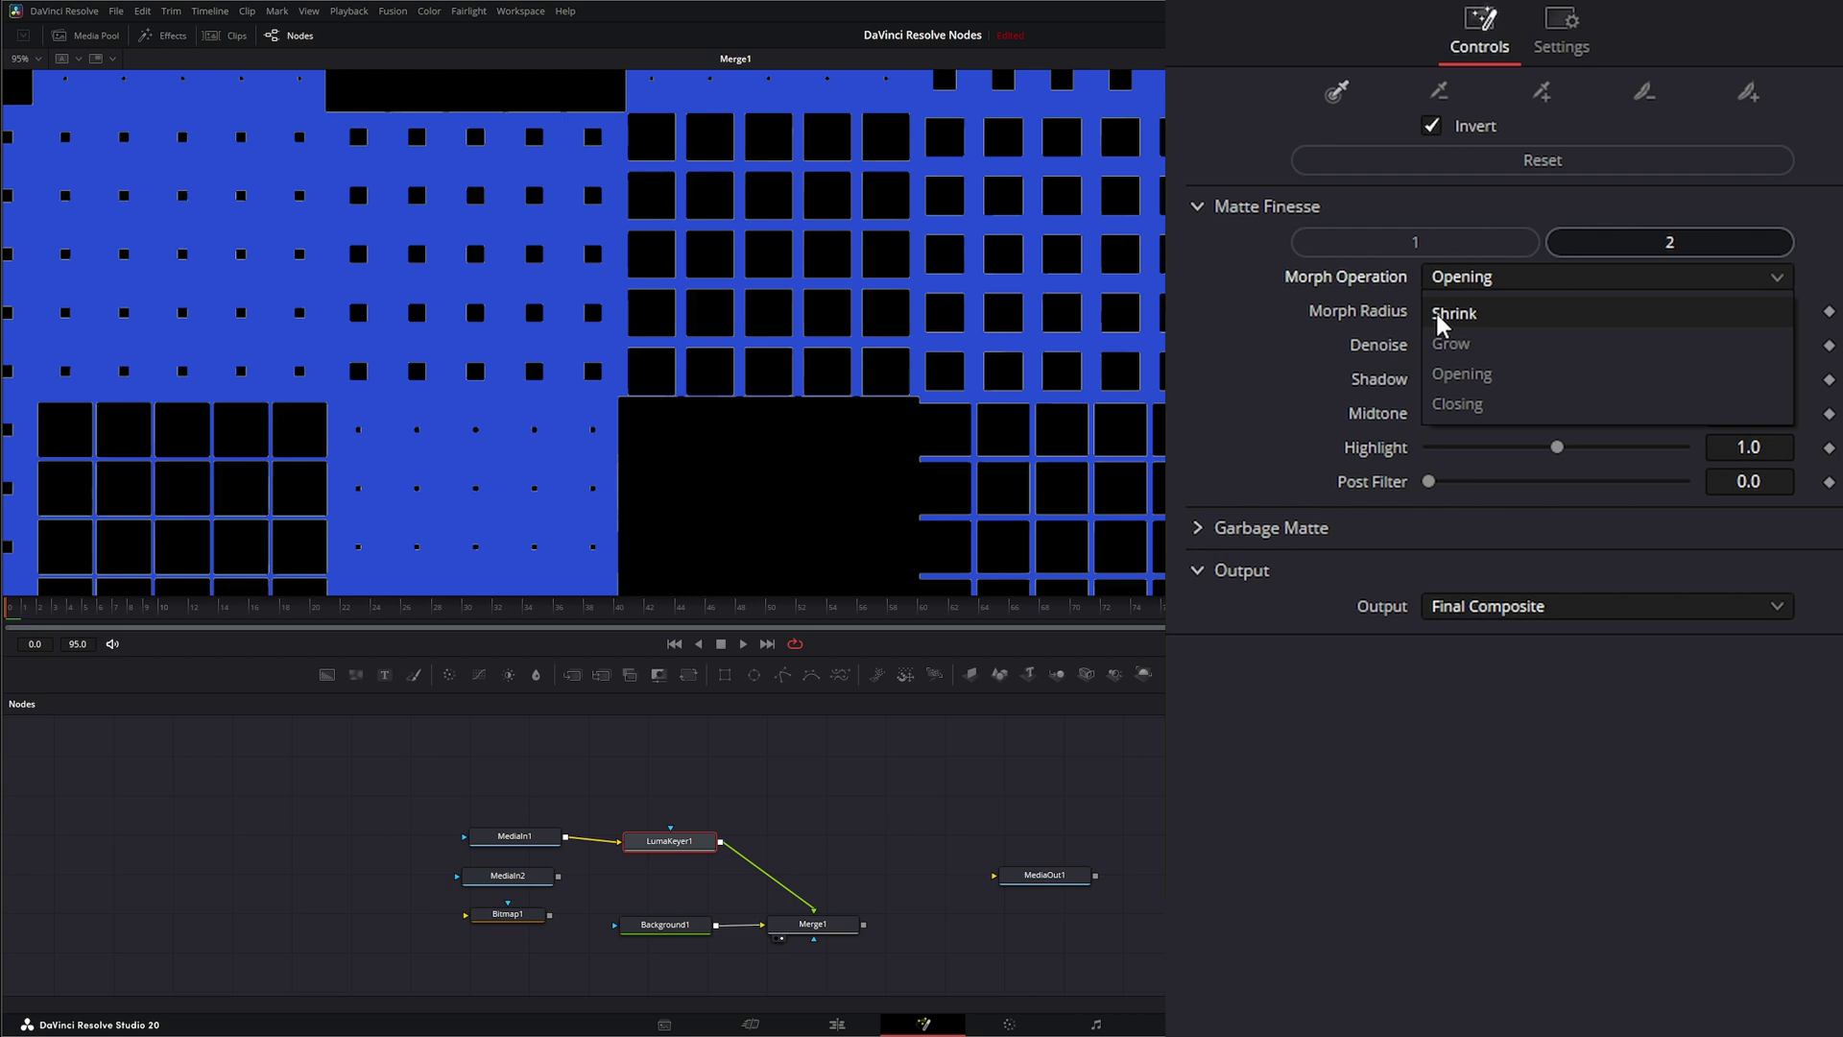
pyautogui.click(1465, 313)
pyautogui.moveTo(1429, 310); pyautogui.dragTo(1465, 317)
pyautogui.click(1468, 278)
pyautogui.click(1455, 313)
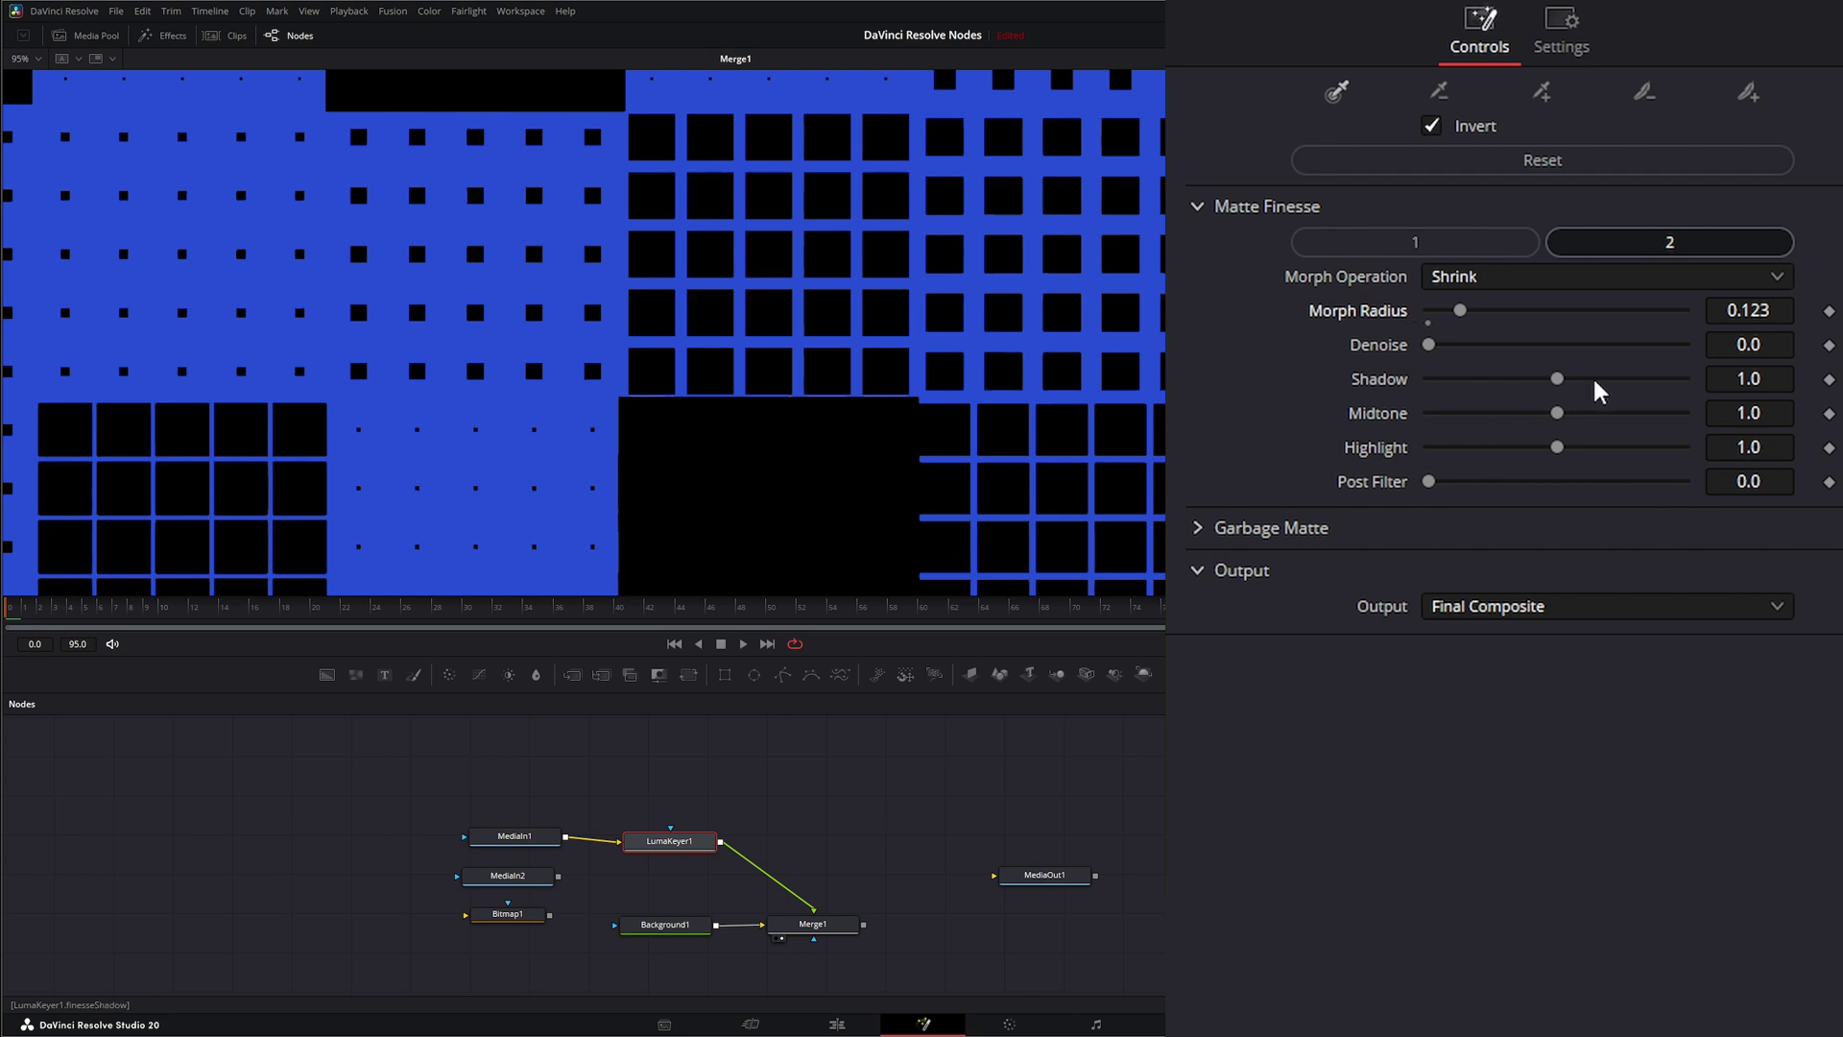
# - Try Denoise, raise Shadow to 2.0, and adjust Midtone and Highlight
pyautogui.moveTo(1429, 346)
pyautogui.mouseDown()
pyautogui.moveTo(1482, 340)
pyautogui.moveTo(1428, 345)
pyautogui.mouseUp()
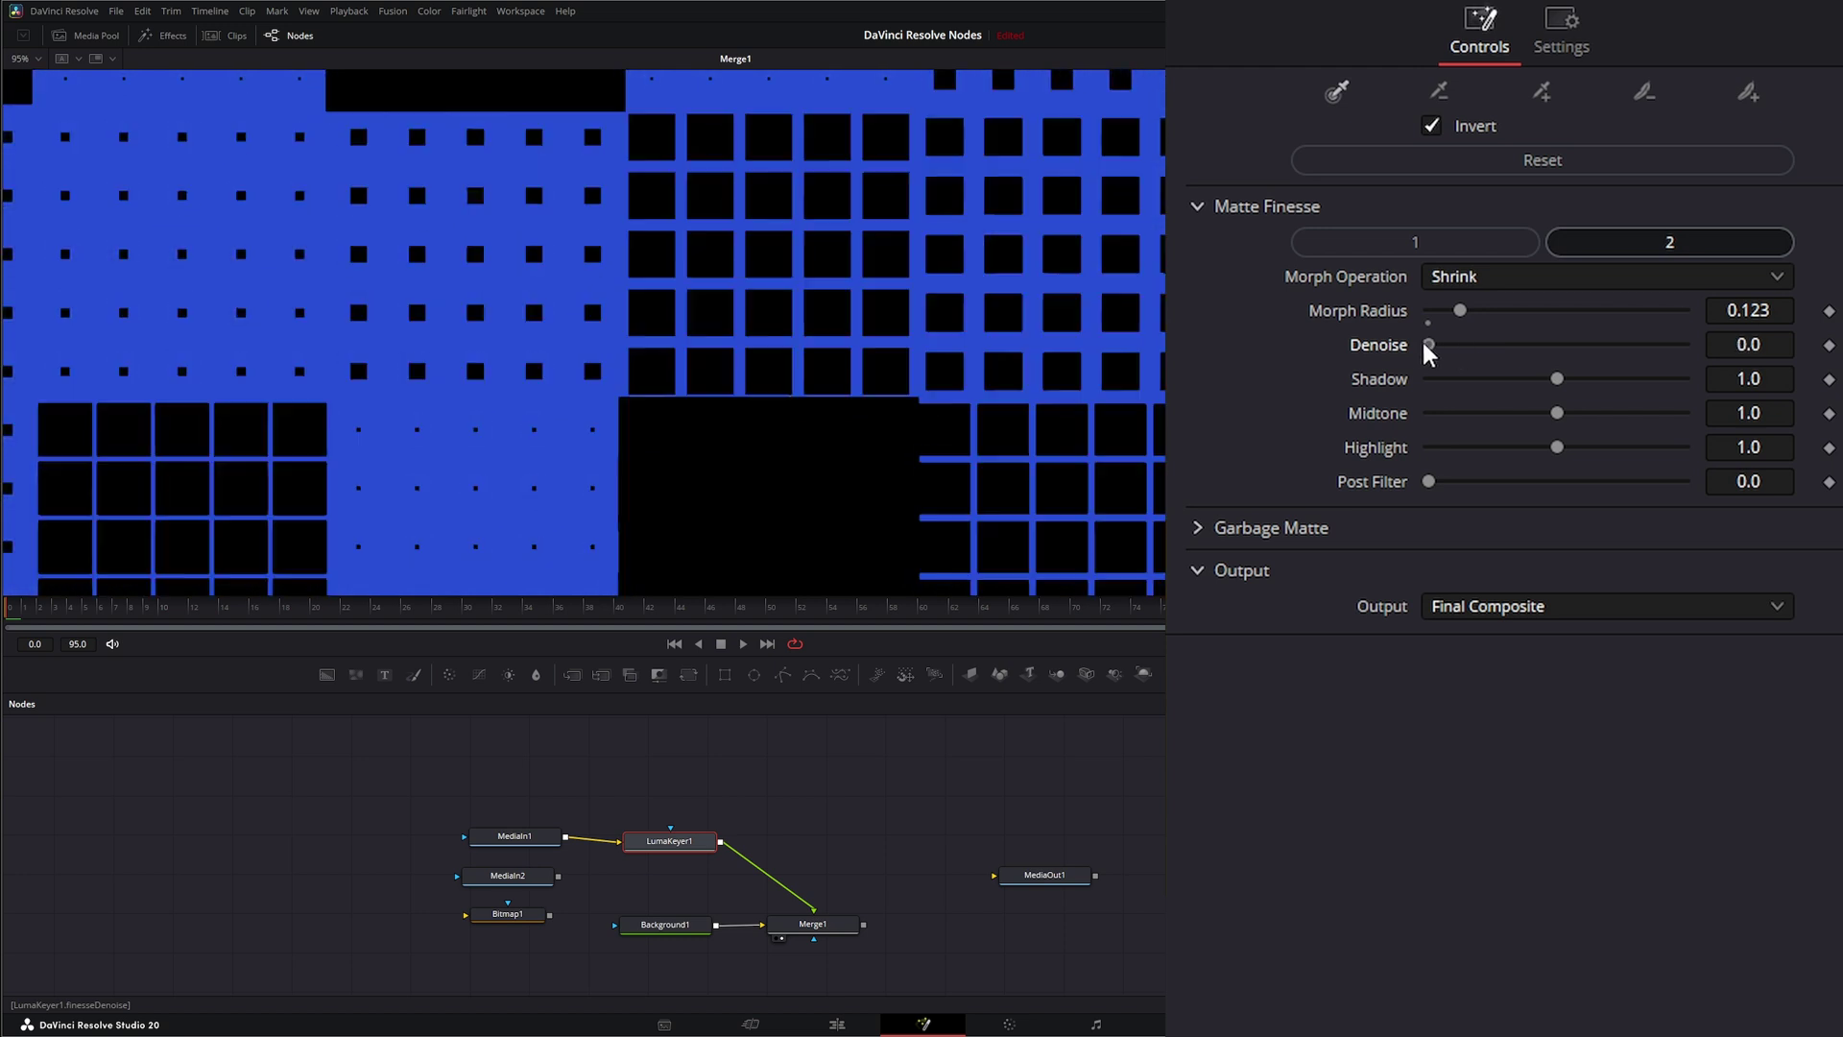
pyautogui.moveTo(1555, 380); pyautogui.dragTo(1687, 382)
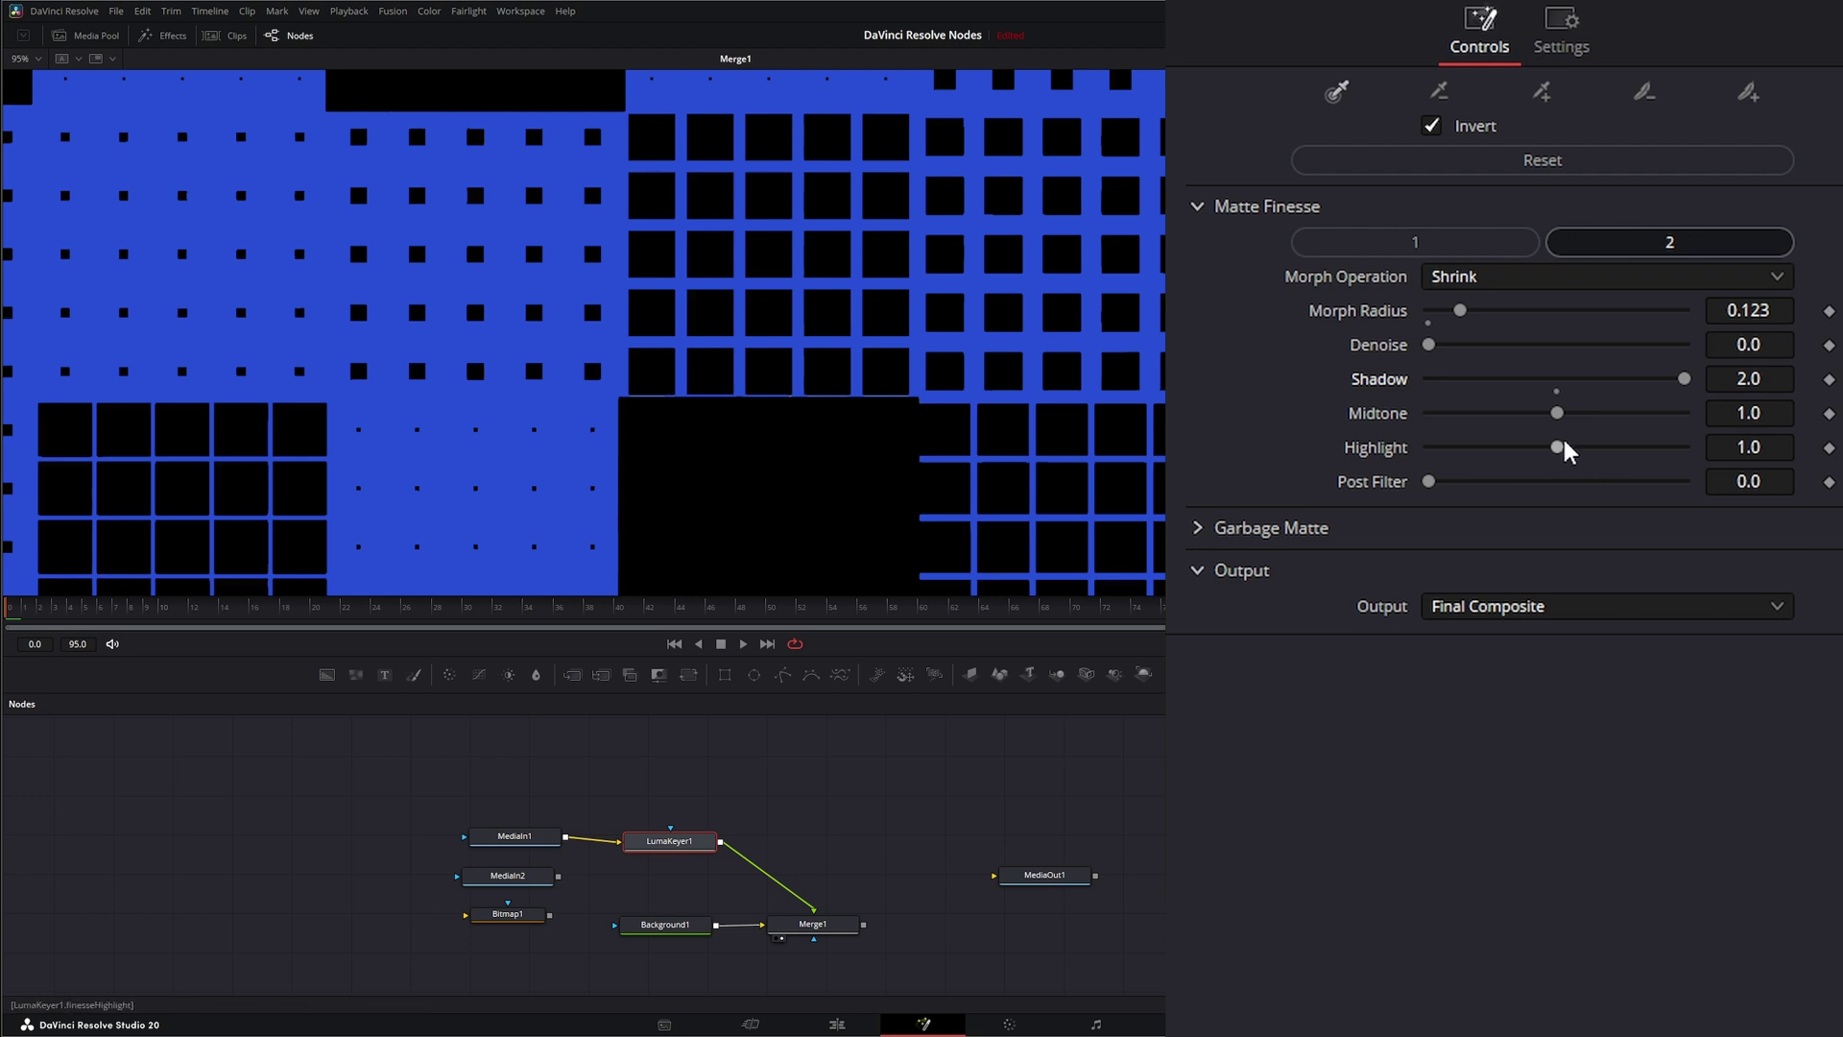
pyautogui.moveTo(1559, 420); pyautogui.dragTo(1452, 442)
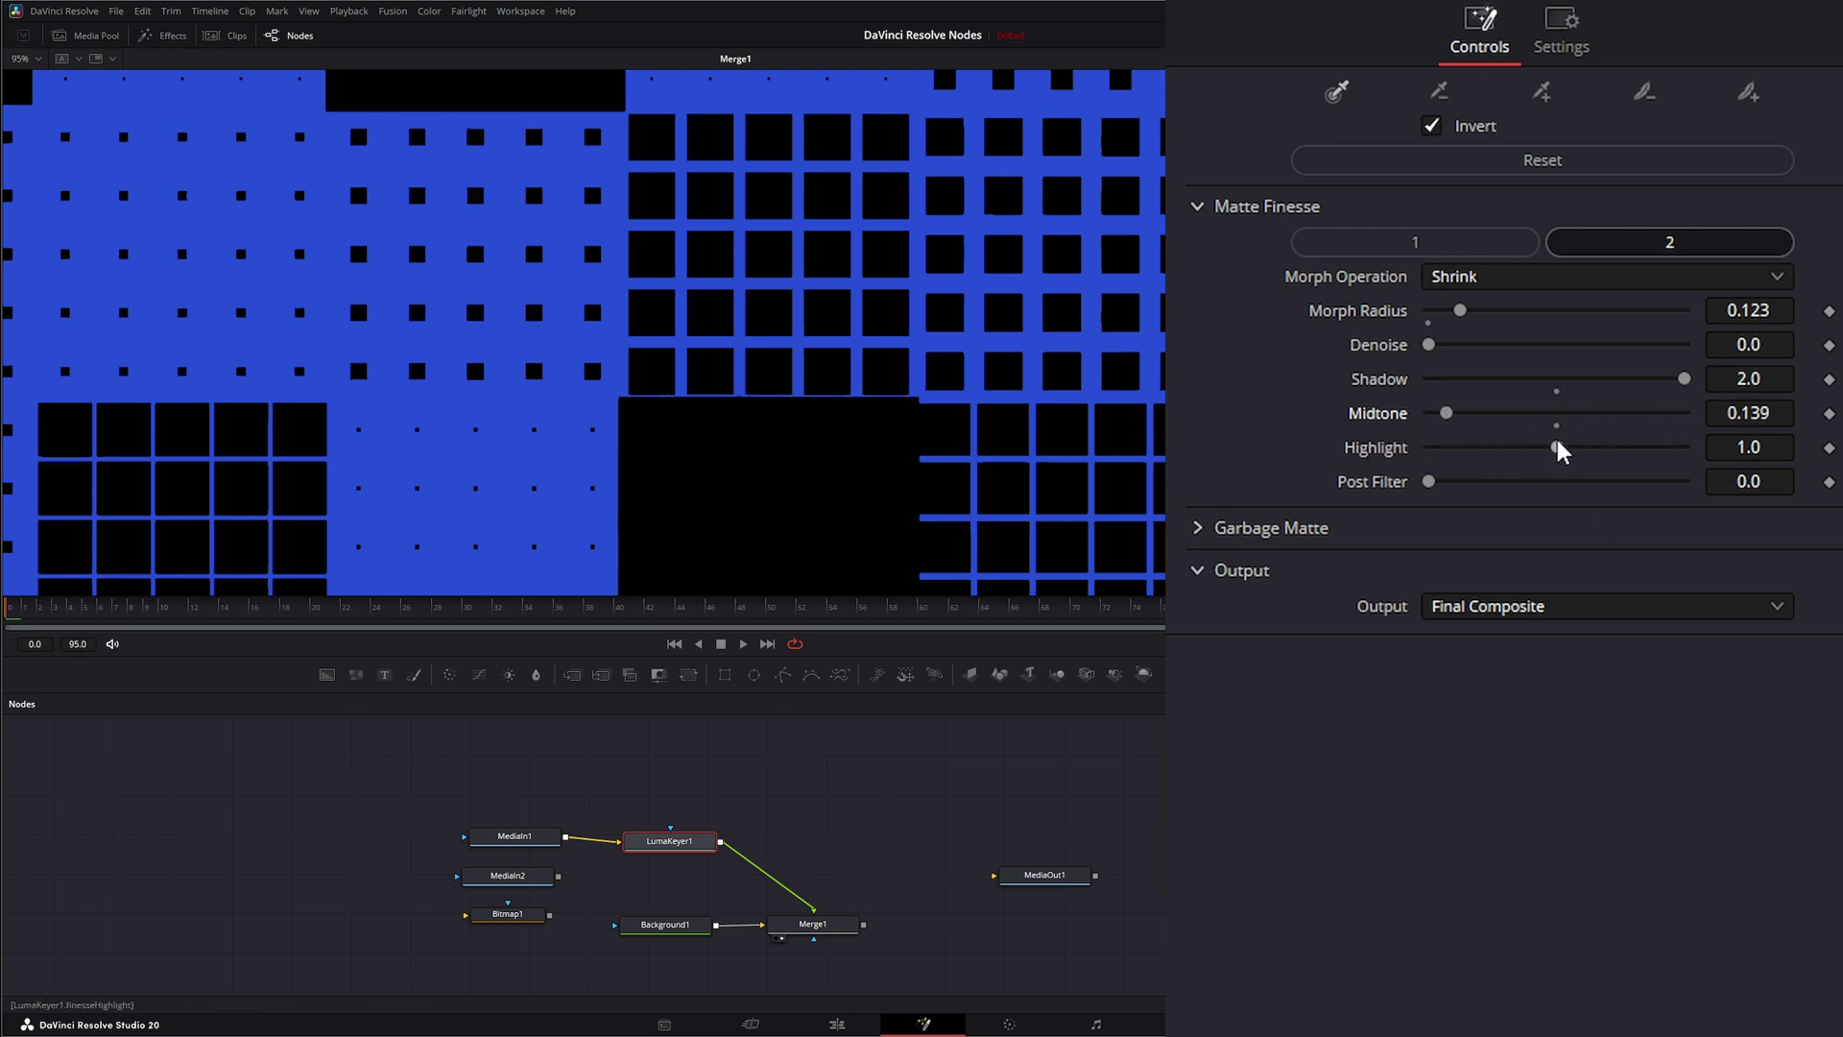
pyautogui.moveTo(1448, 415); pyautogui.dragTo(1440, 416)
pyautogui.moveTo(1561, 452); pyautogui.dragTo(1666, 451)
pyautogui.doubleClick(1378, 414)
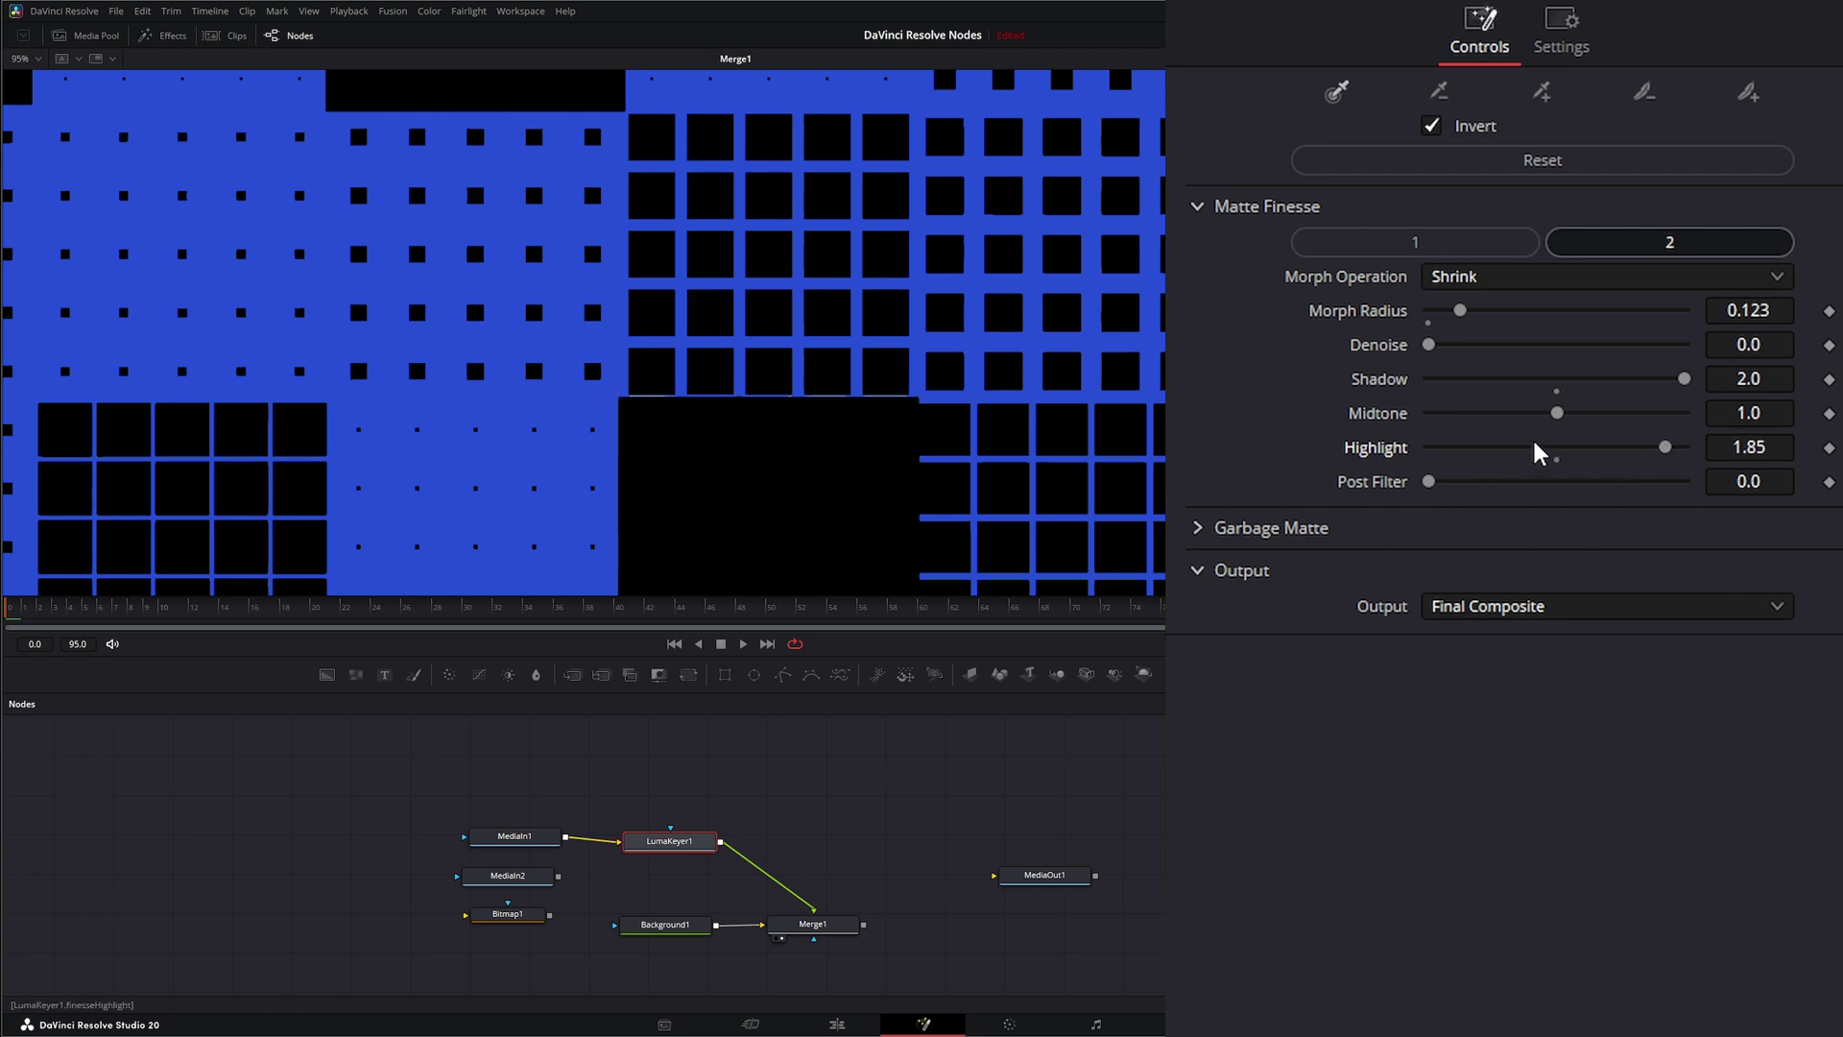
# - Lower Highlight and Midtone to 0.0, and return Post Filter to 0 after trying it
pyautogui.moveTo(1667, 451); pyautogui.dragTo(1339, 480)
pyautogui.moveTo(1557, 412); pyautogui.dragTo(1422, 415)
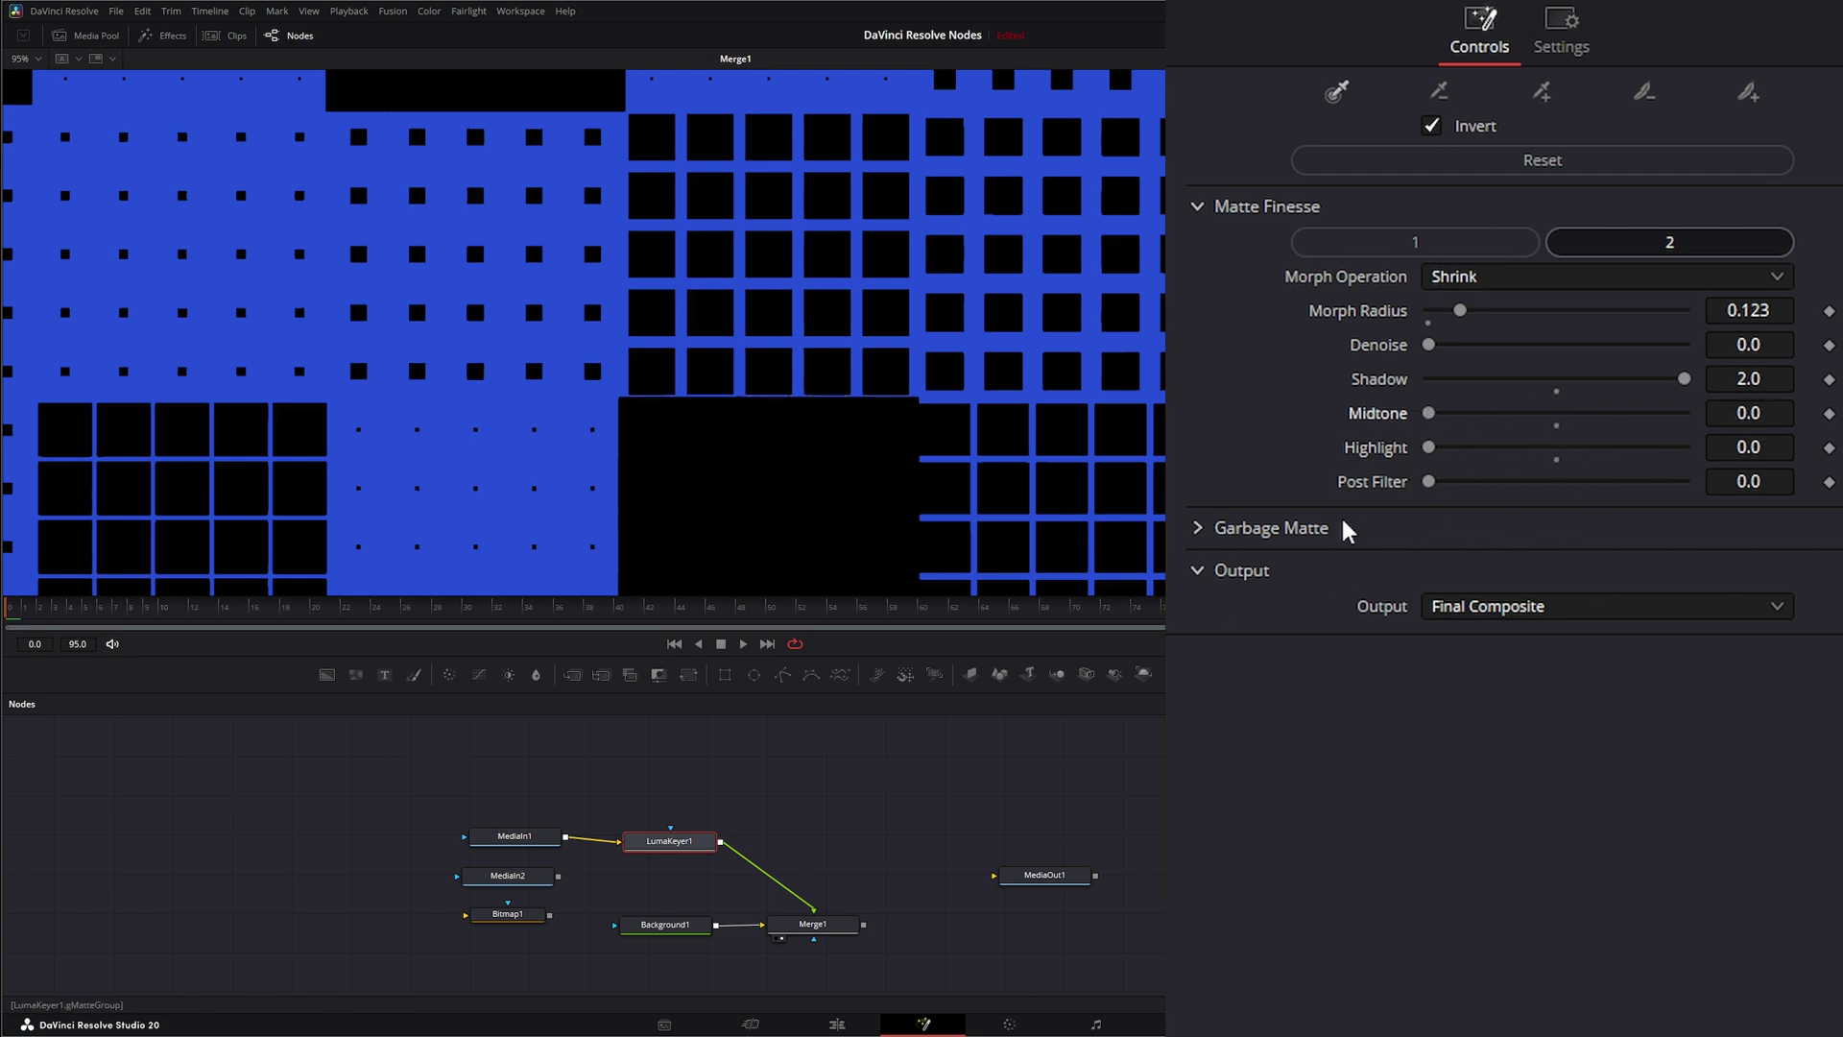
pyautogui.moveTo(1430, 491)
pyautogui.mouseDown()
pyautogui.moveTo(1597, 486)
pyautogui.moveTo(1430, 501)
pyautogui.mouseUp()
pyautogui.click(1434, 481)
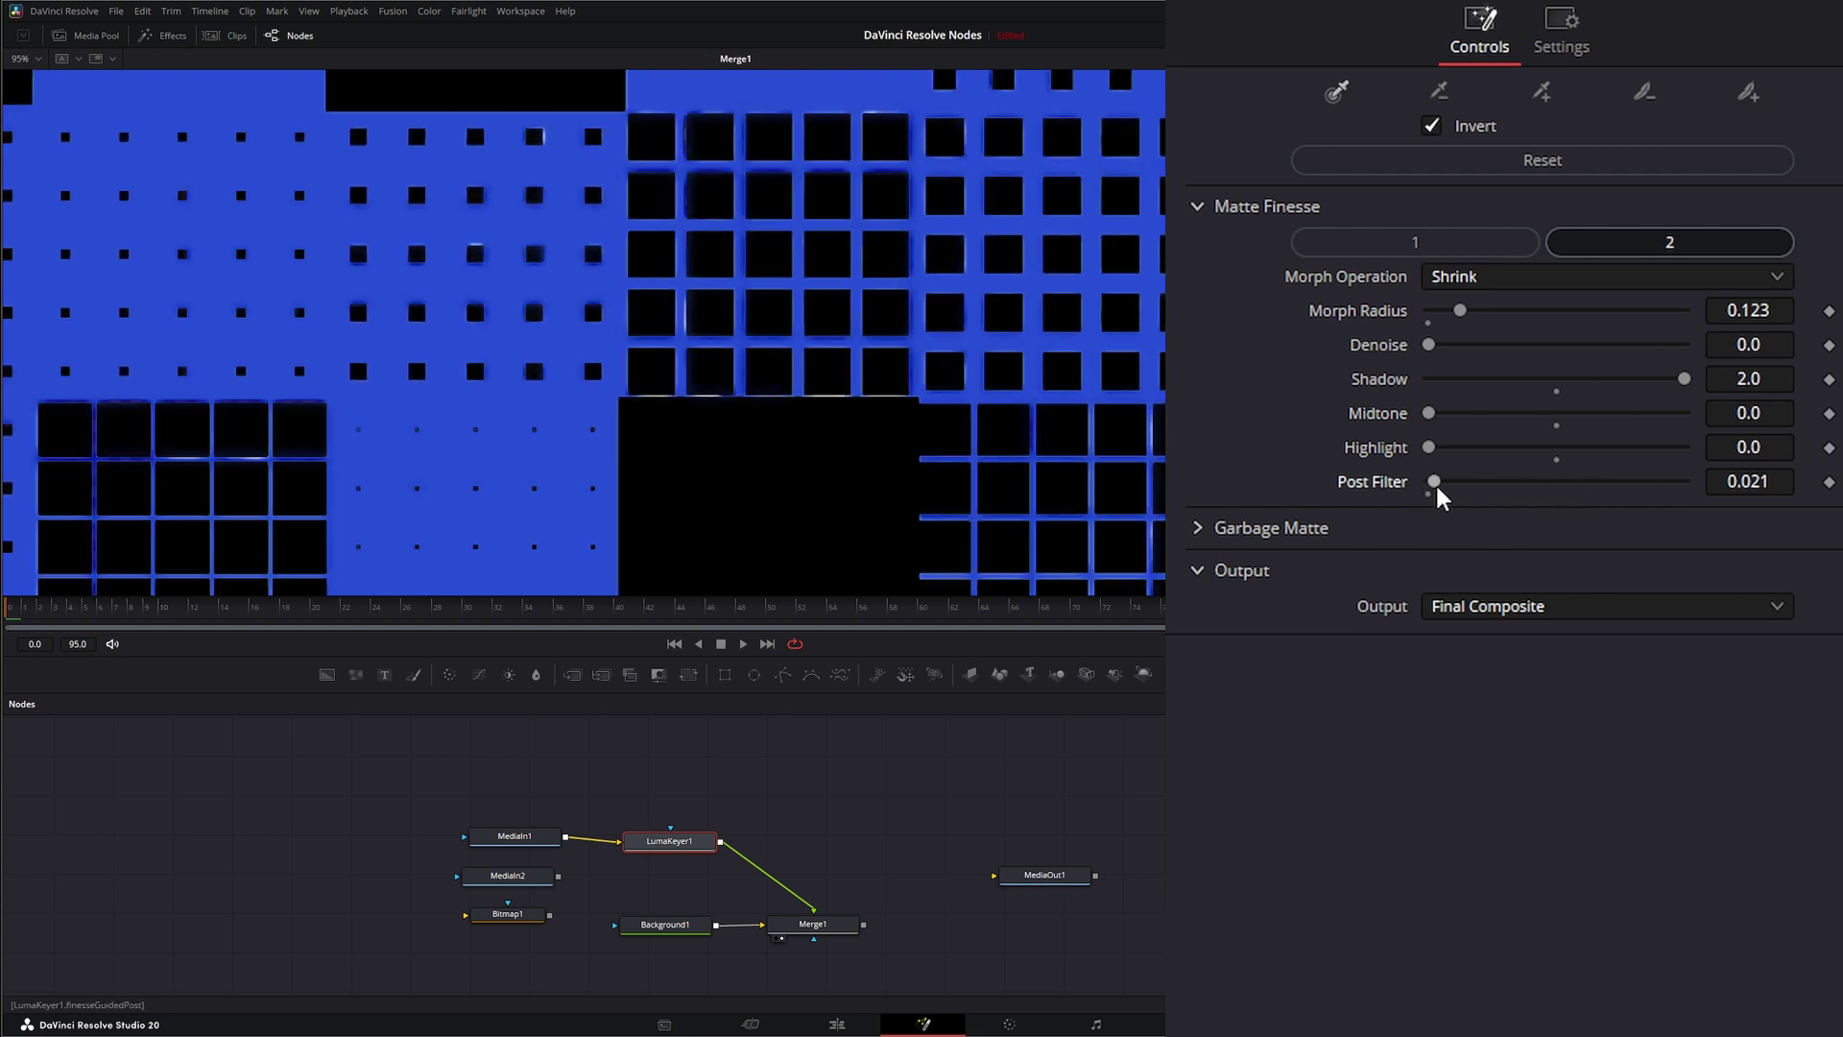
pyautogui.moveTo(1437, 488); pyautogui.dragTo(1274, 519)
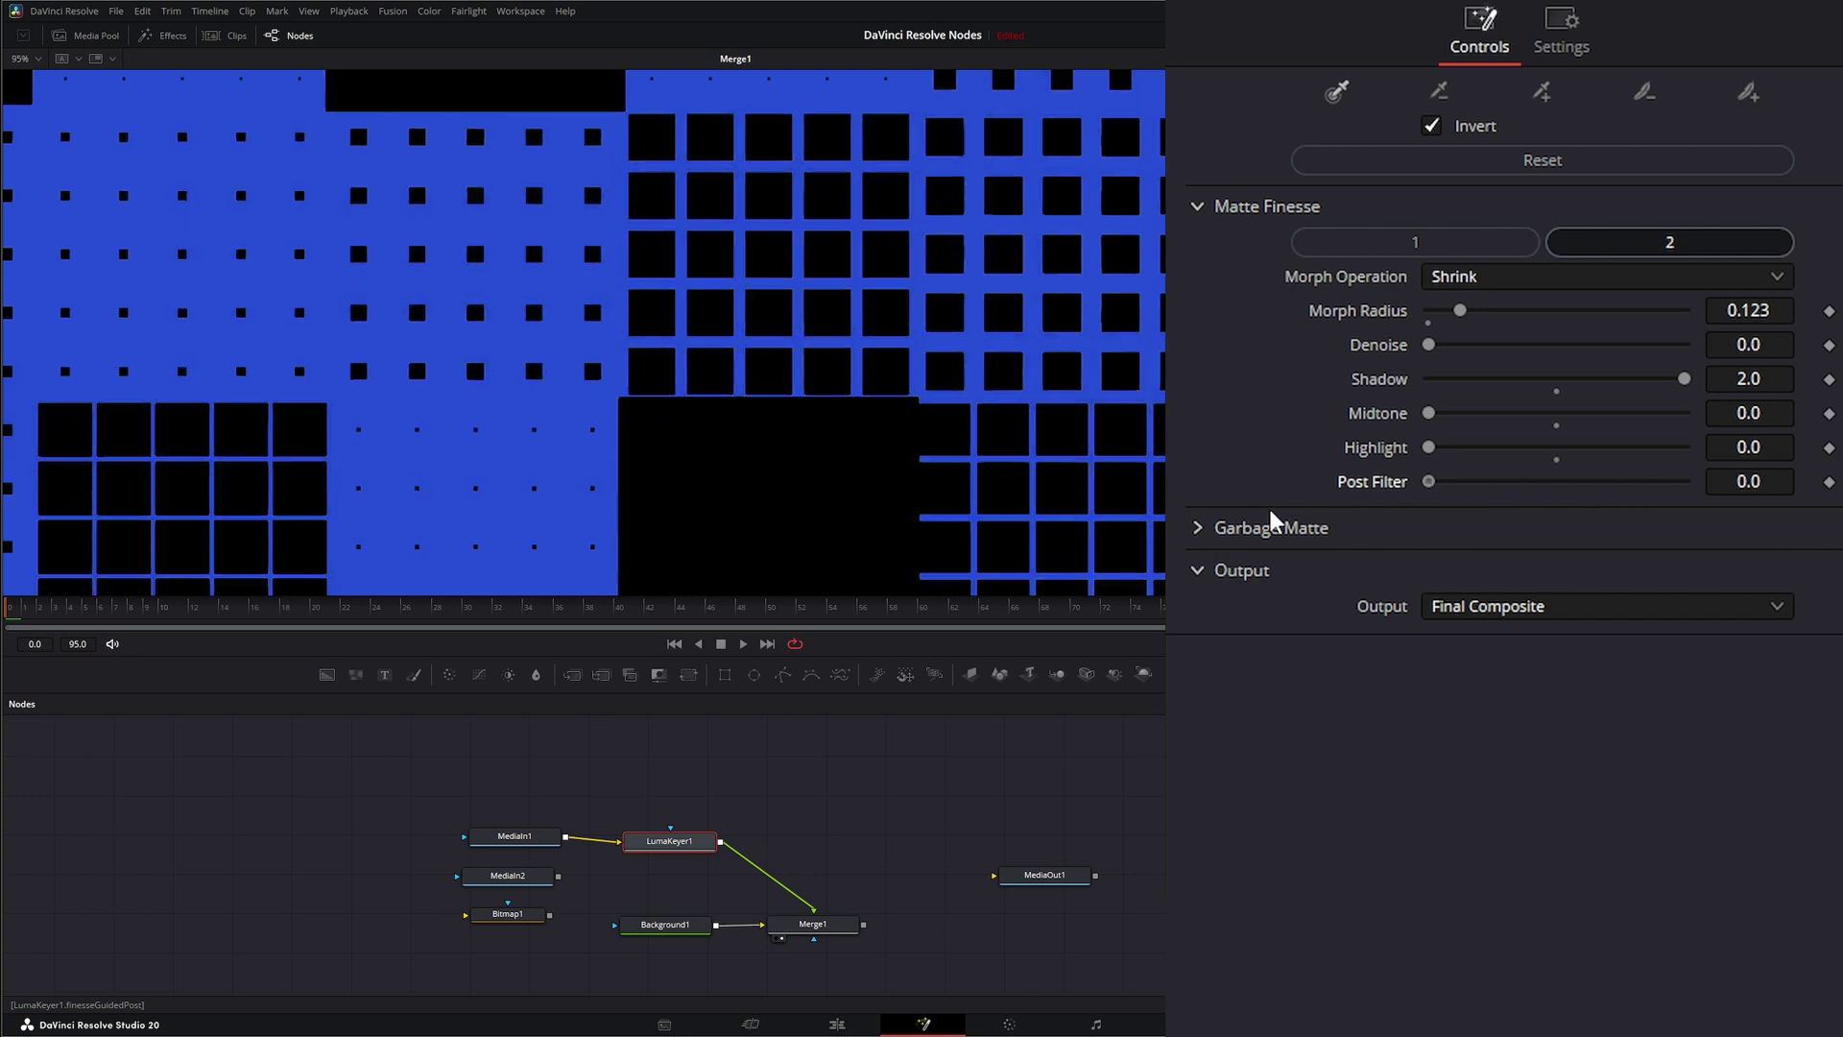
# - Collapse Matte Finesse, fit the viewer, and play the composite before returning to frame one
pyautogui.click(1208, 210)
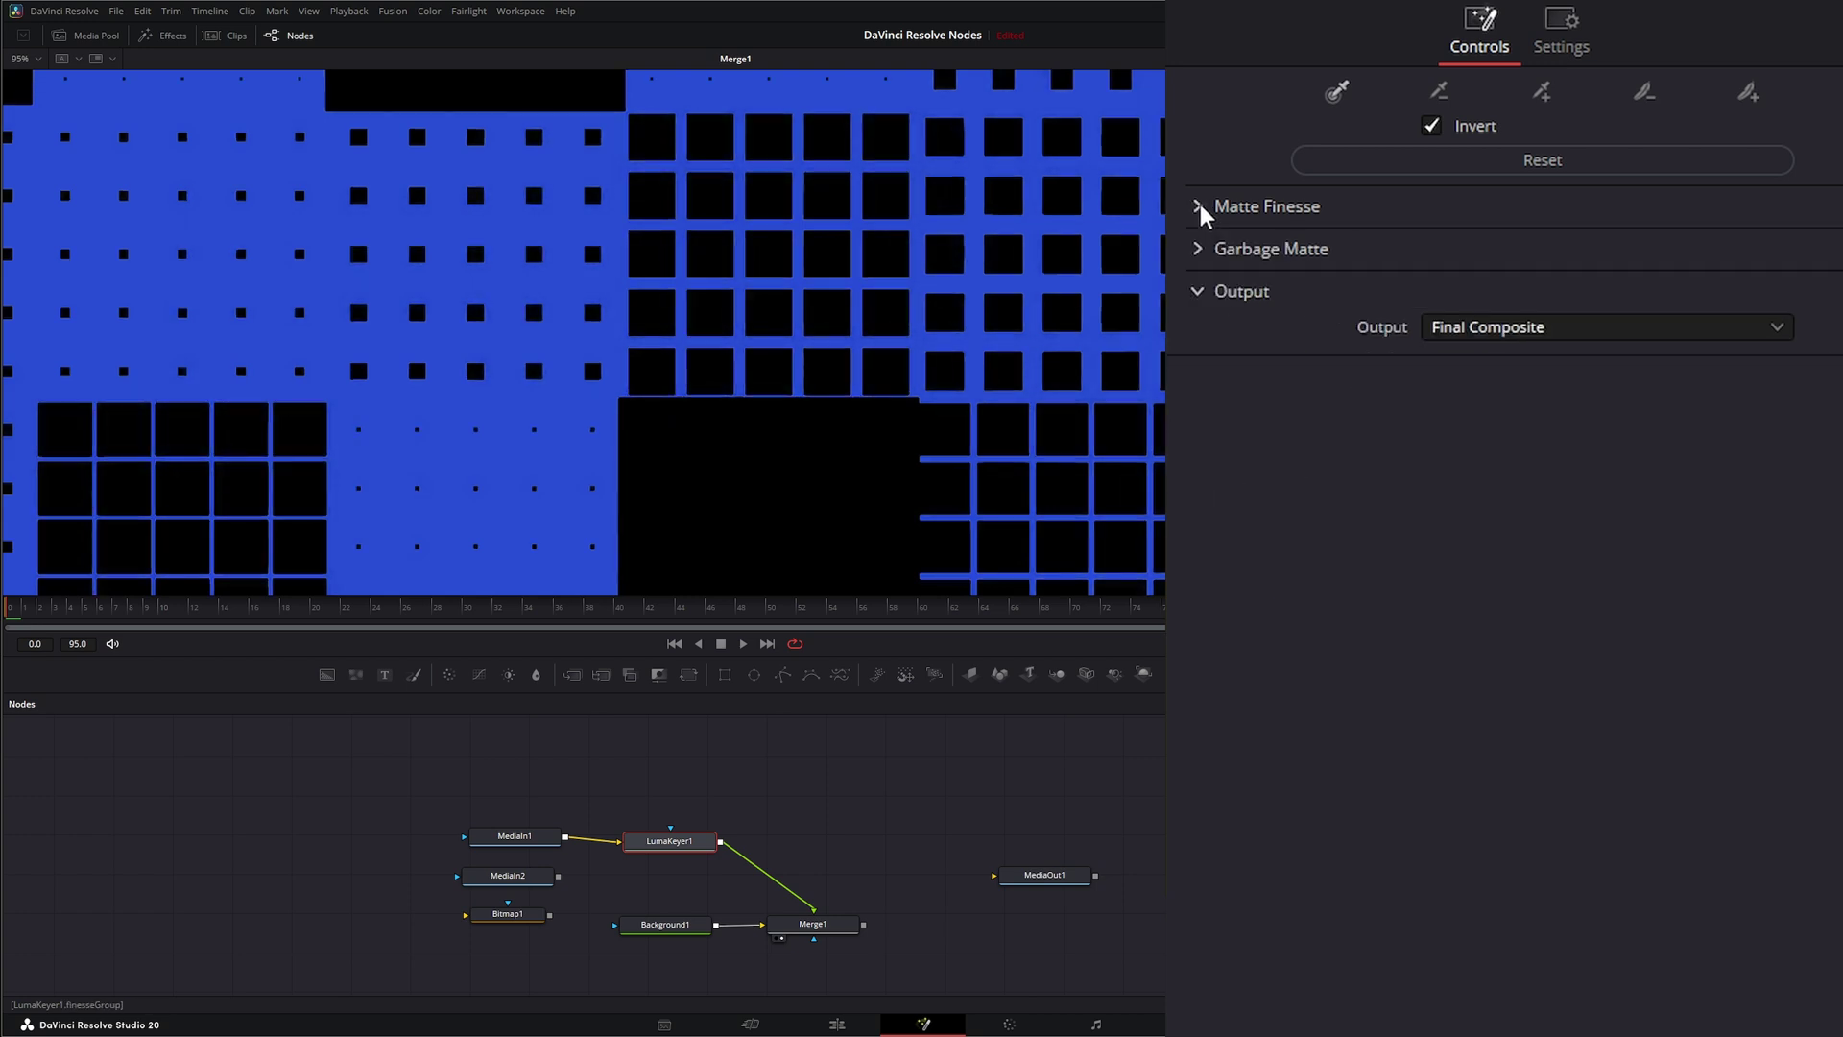
pyautogui.click(39, 59)
pyautogui.click(32, 72)
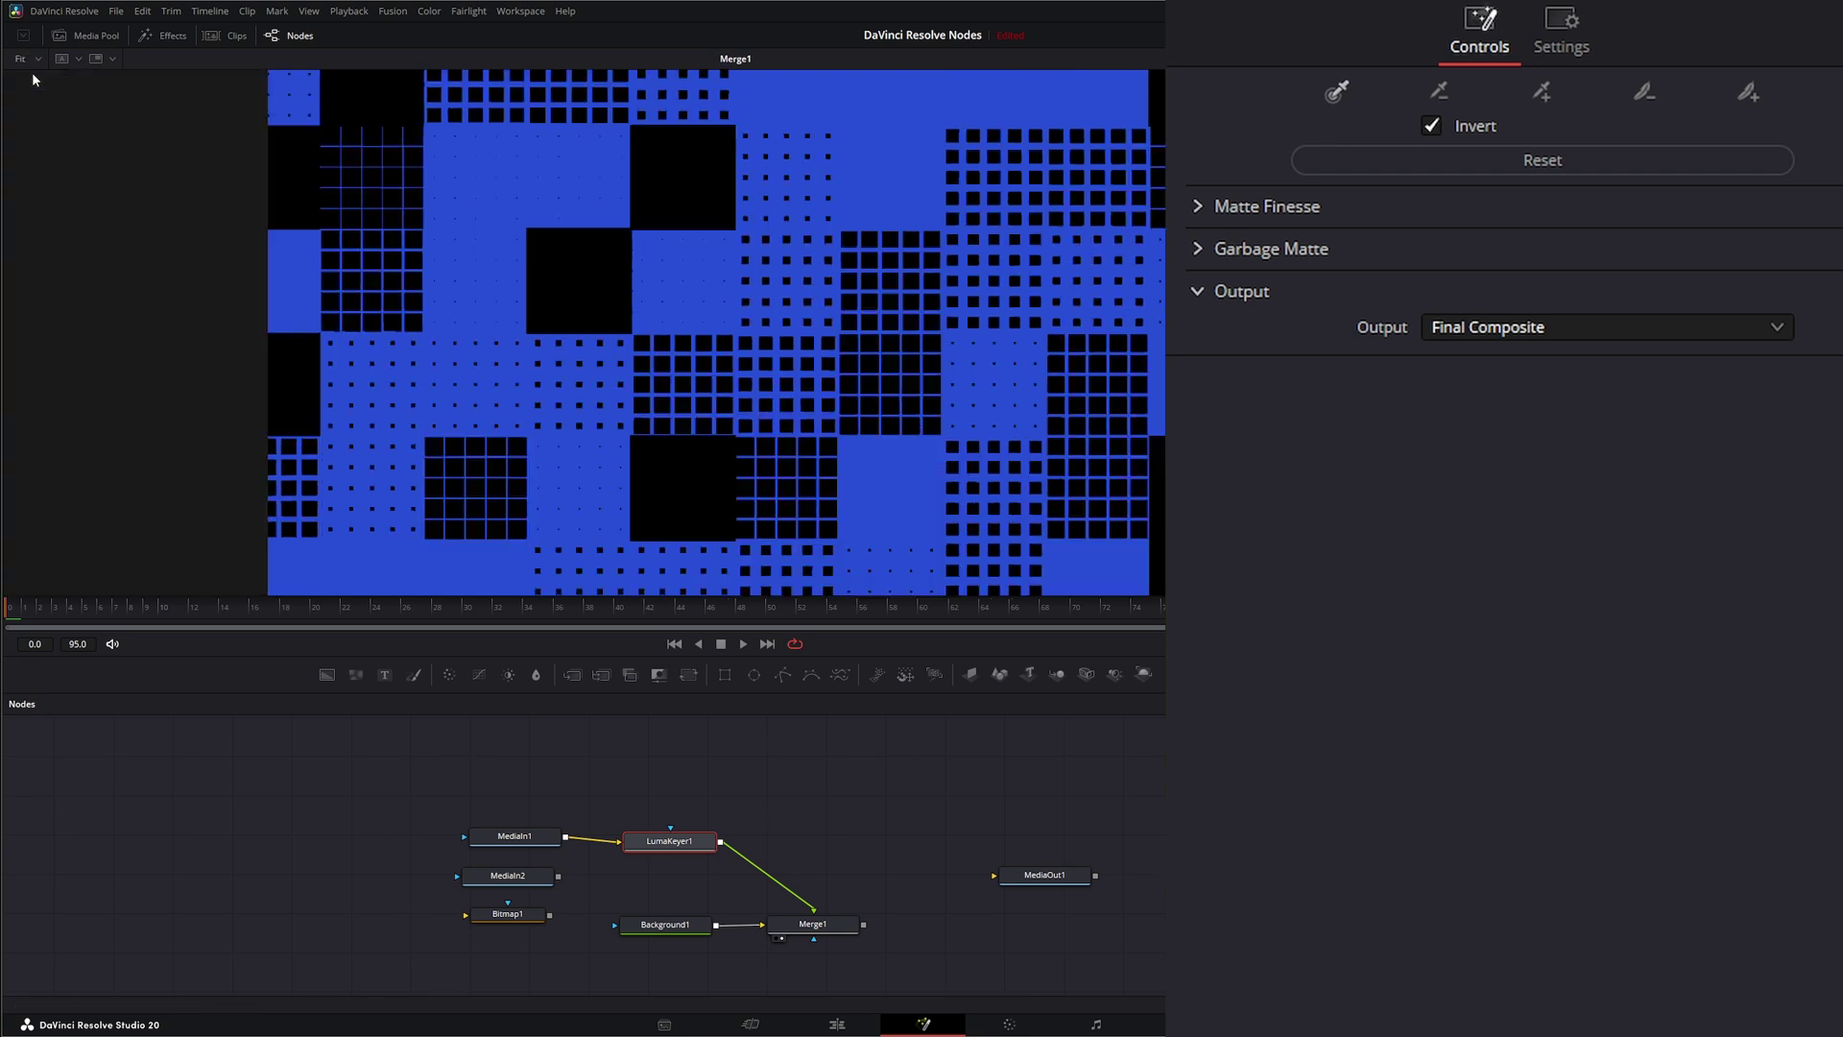
pyautogui.click(745, 643)
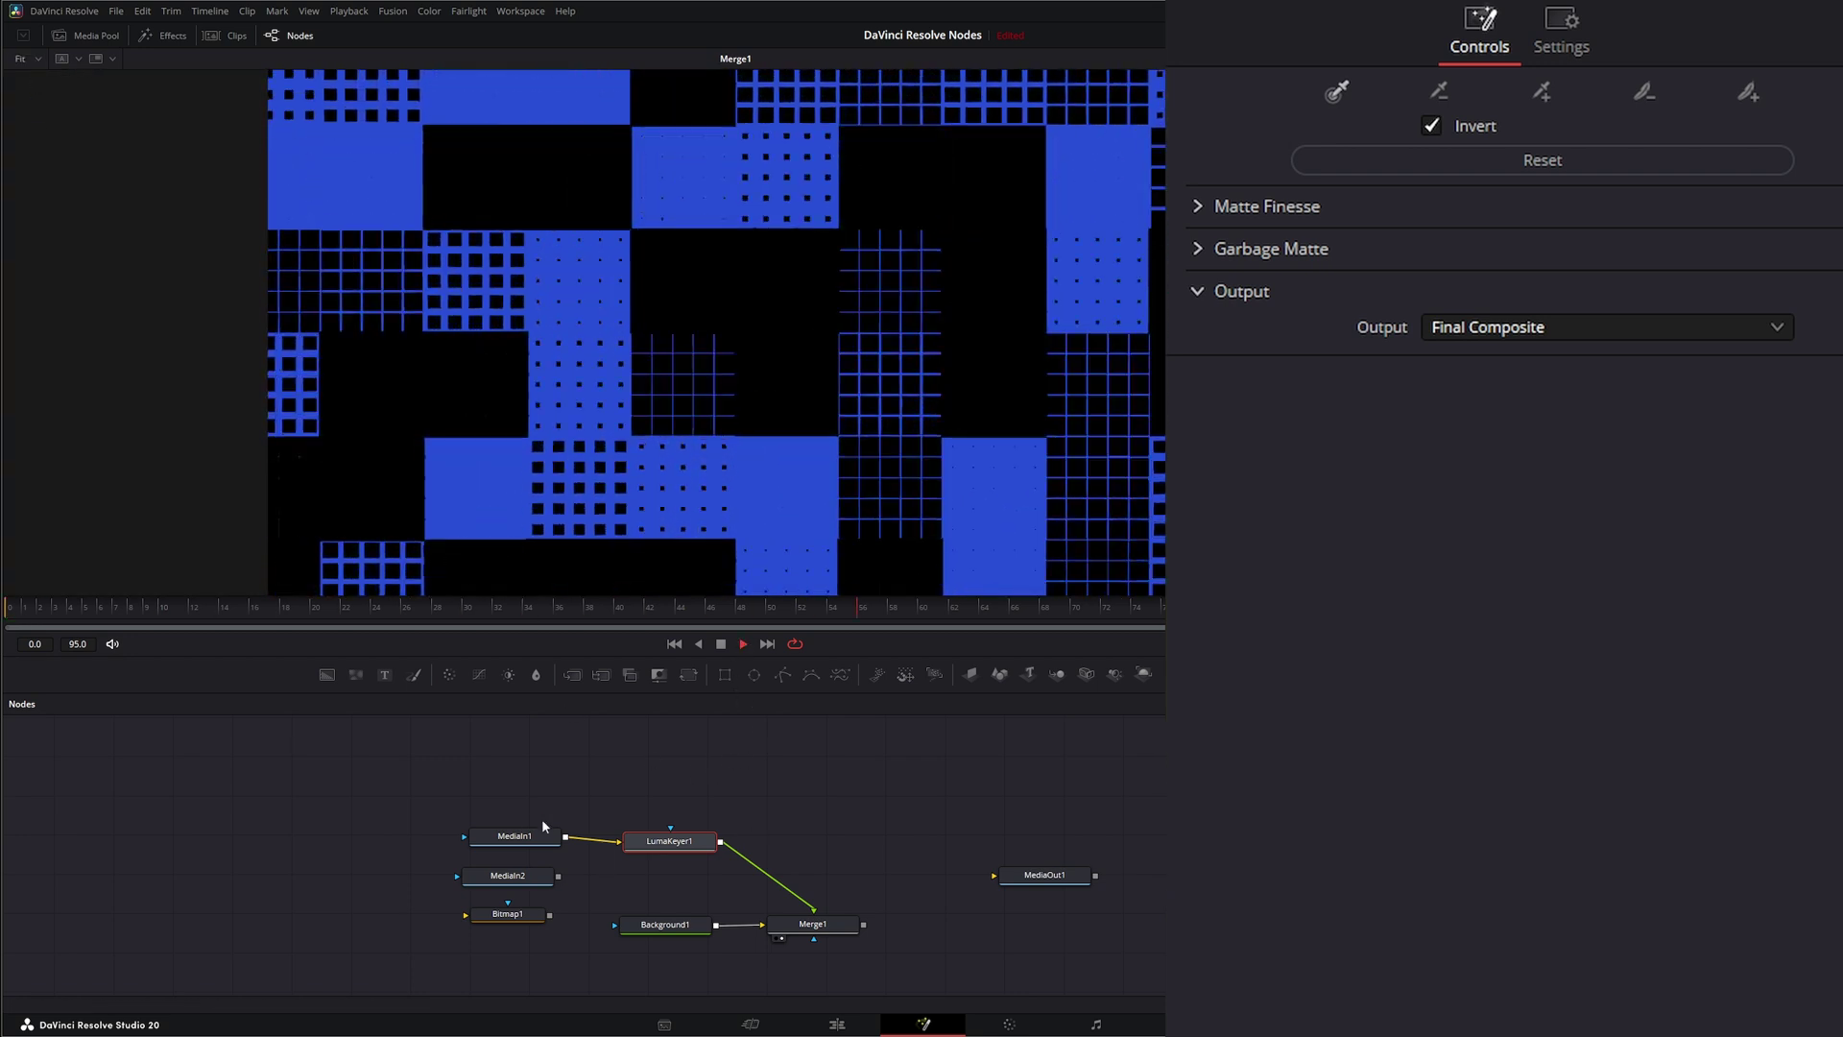
pyautogui.click(743, 643)
pyautogui.click(674, 645)
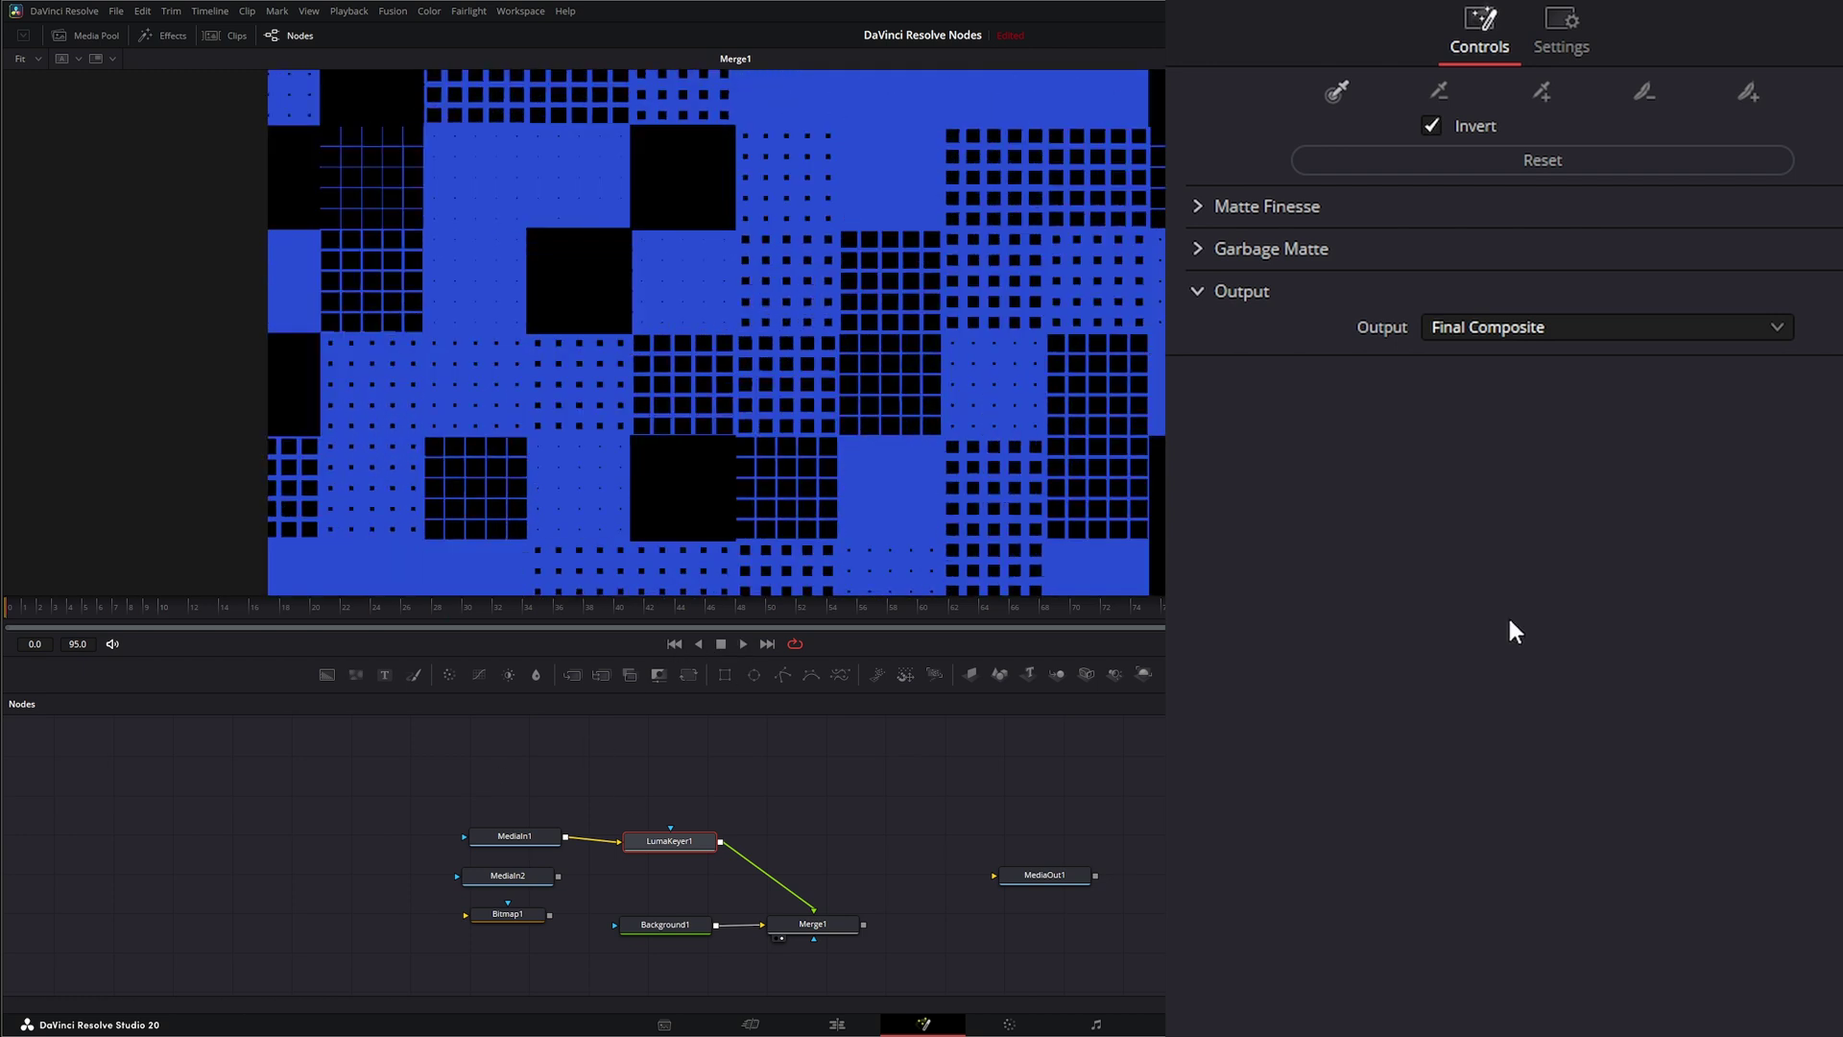
# - Wire an Ellipse mask into LumaKeyer1's garbage matte input, move it, then delete Ellipse1
pyautogui.click(1198, 248)
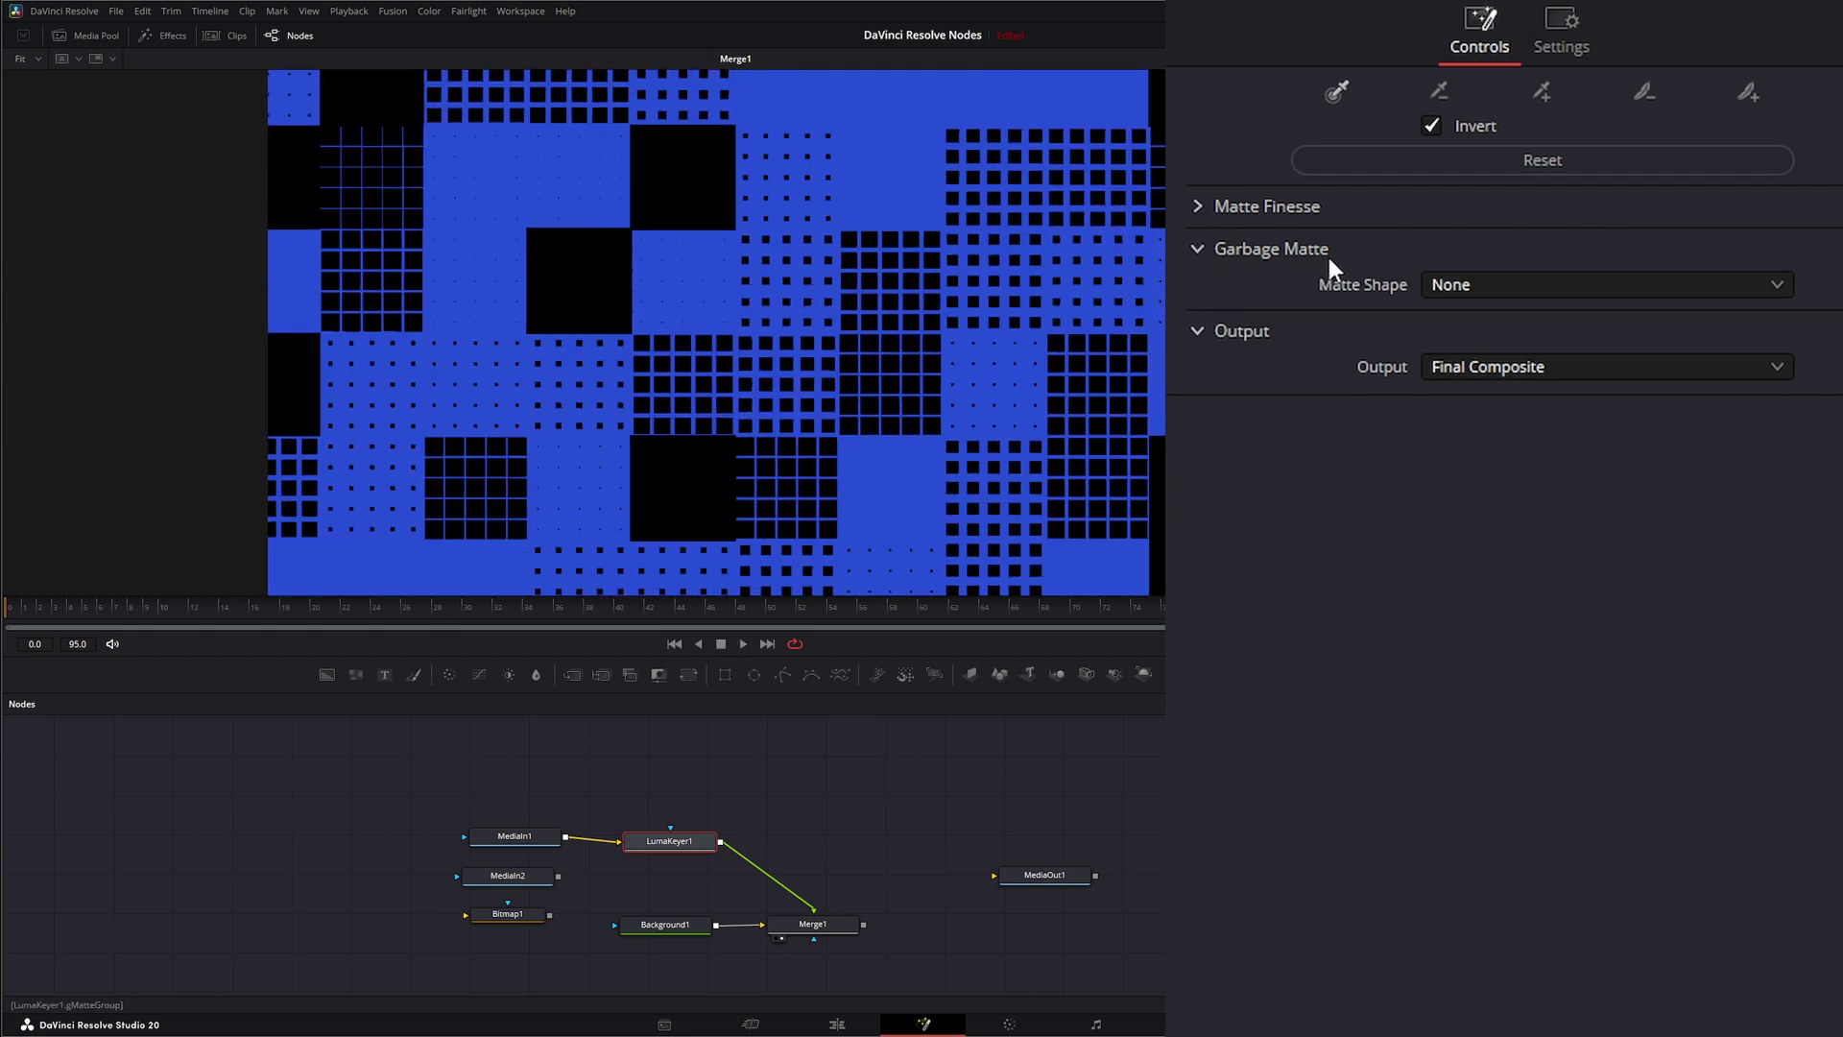
pyautogui.moveTo(670, 827); pyautogui.dragTo(705, 757)
pyautogui.moveTo(670, 828); pyautogui.dragTo(625, 792)
pyautogui.moveTo(754, 682); pyautogui.dragTo(671, 772)
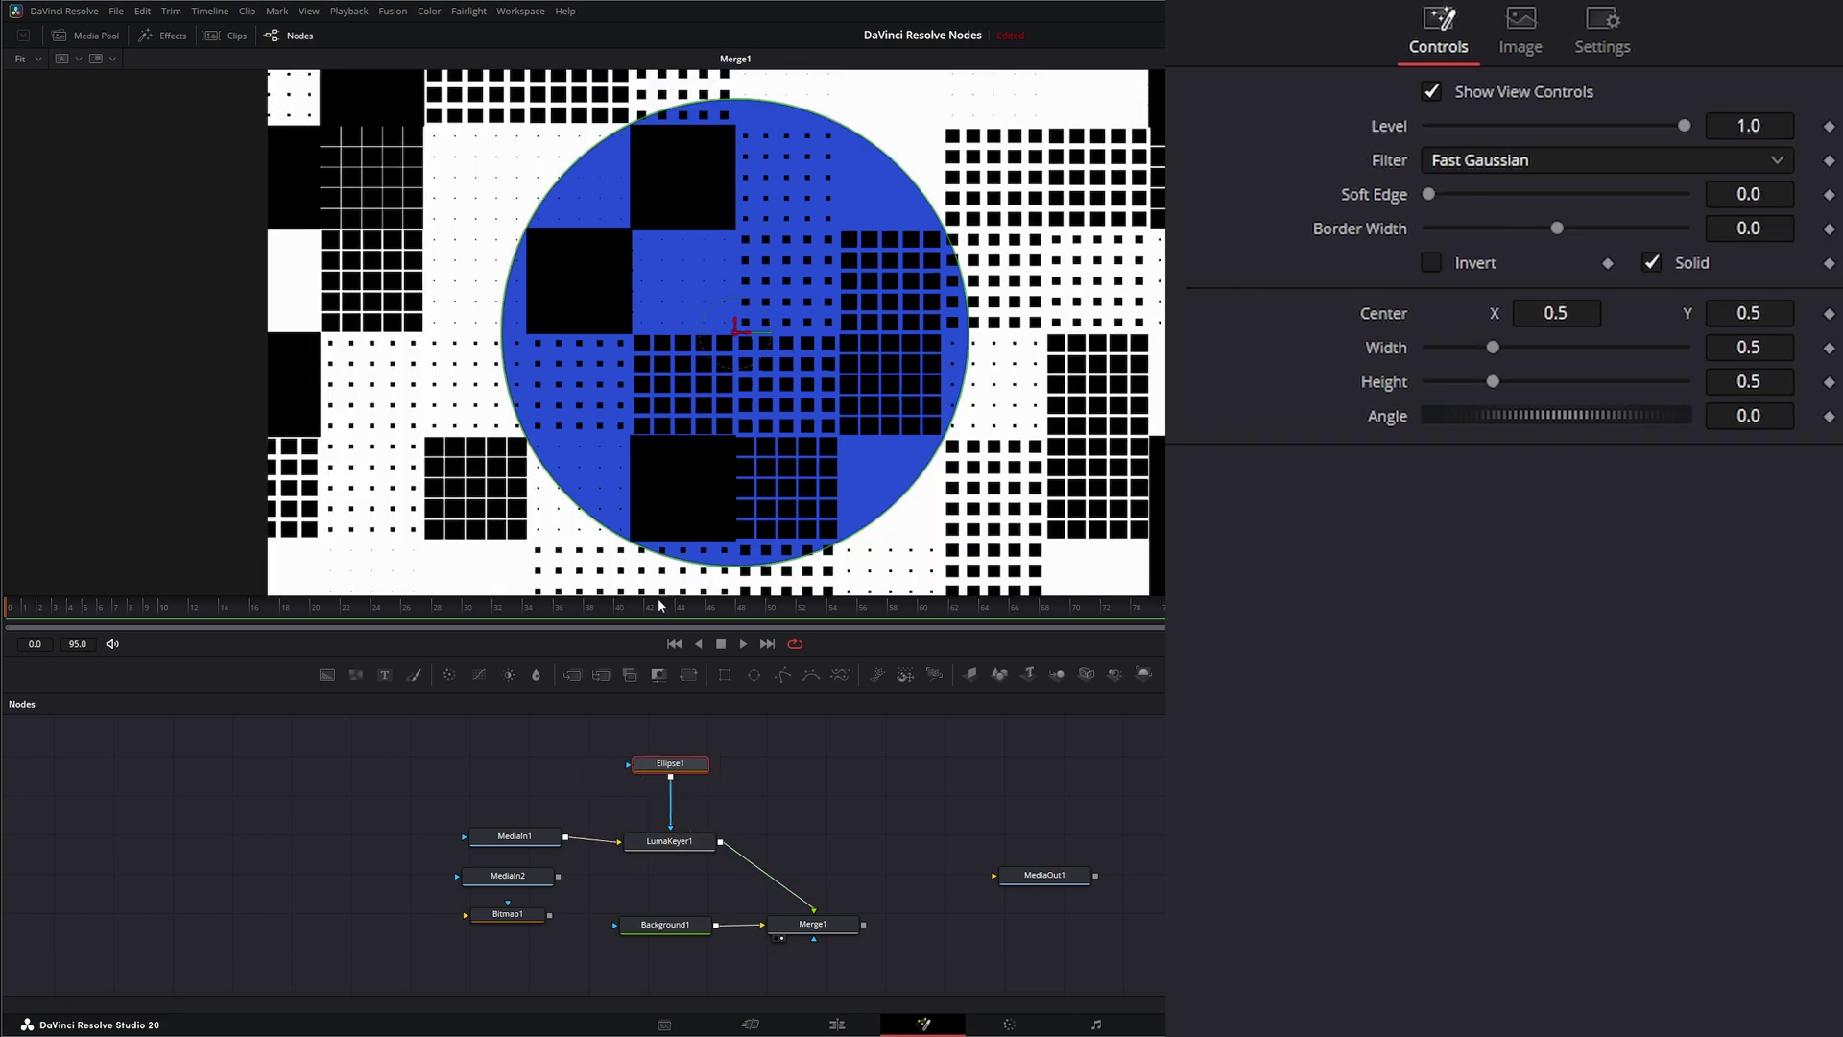
pyautogui.moveTo(737, 335)
pyautogui.mouseDown()
pyautogui.moveTo(610, 373)
pyautogui.moveTo(973, 357)
pyautogui.moveTo(516, 392)
pyautogui.moveTo(820, 400)
pyautogui.moveTo(877, 388)
pyautogui.moveTo(787, 356)
pyautogui.moveTo(939, 306)
pyautogui.moveTo(533, 360)
pyautogui.moveTo(875, 366)
pyautogui.moveTo(729, 451)
pyautogui.moveTo(958, 411)
pyautogui.moveTo(760, 362)
pyautogui.mouseUp()
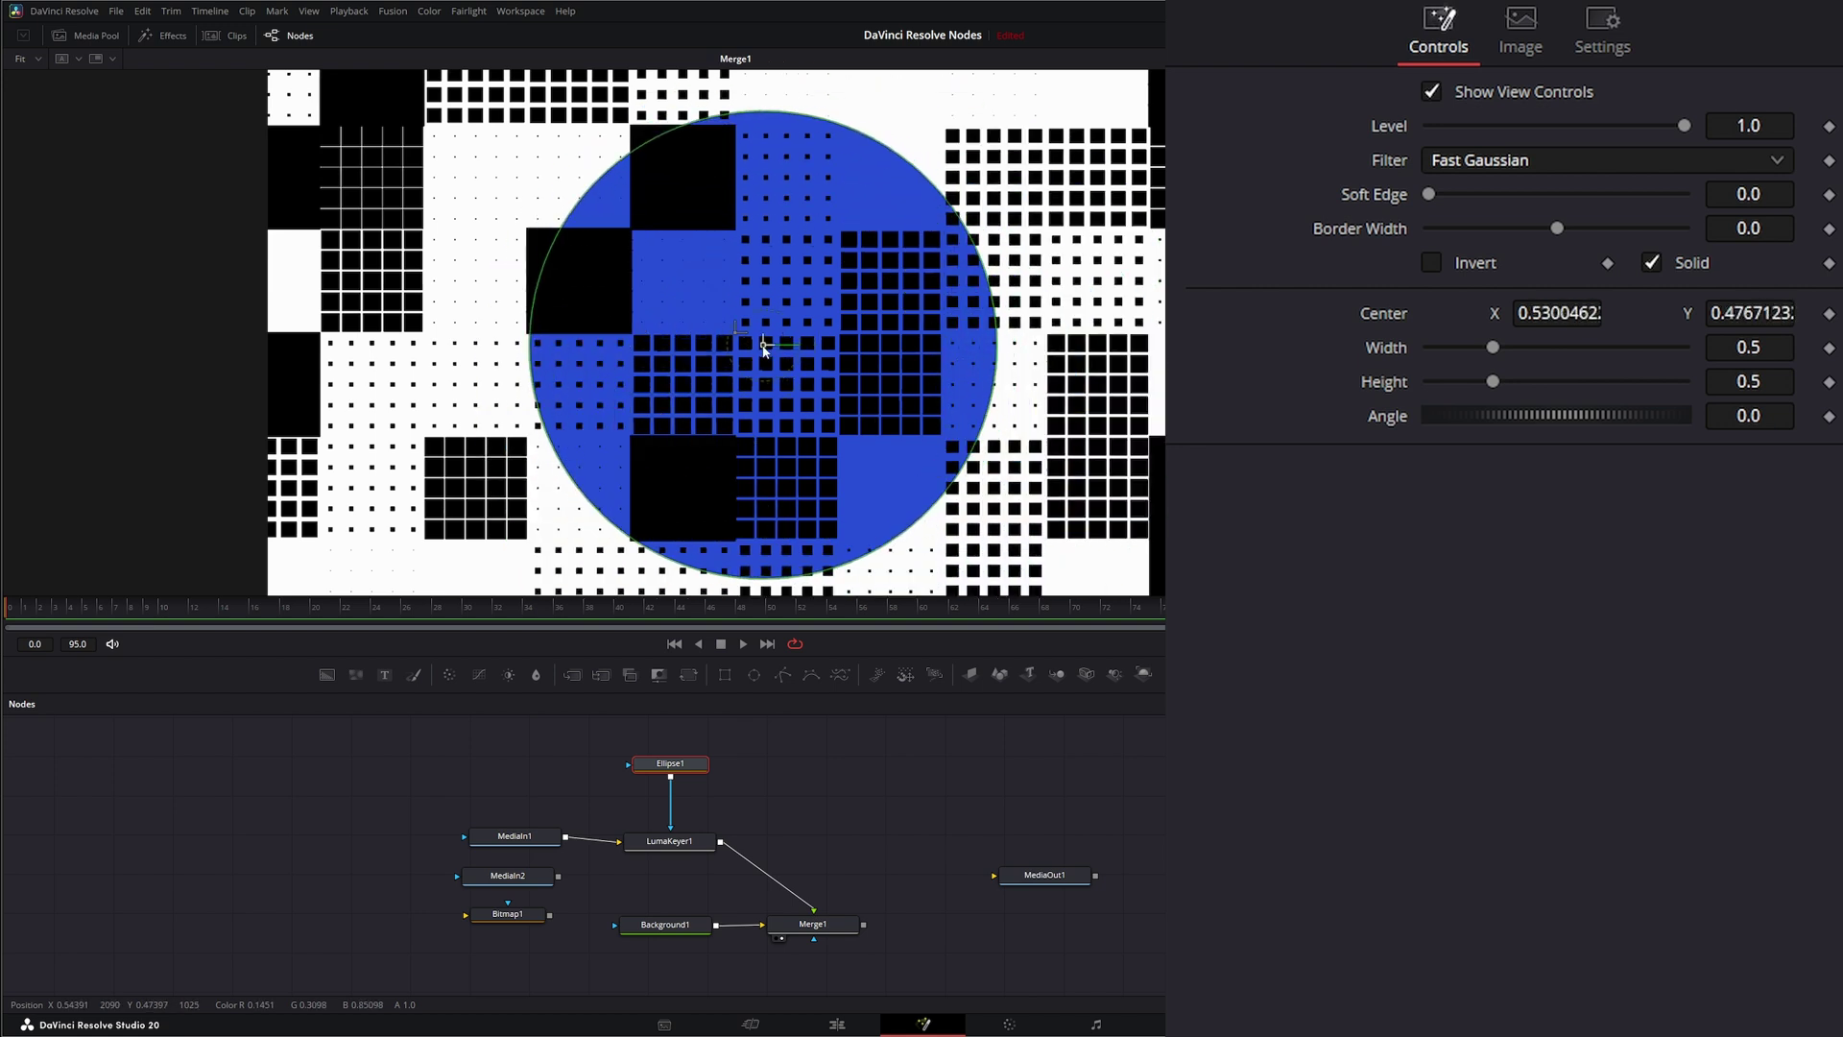
pyautogui.moveTo(555, 719); pyautogui.dragTo(763, 799)
pyautogui.press('Delete')
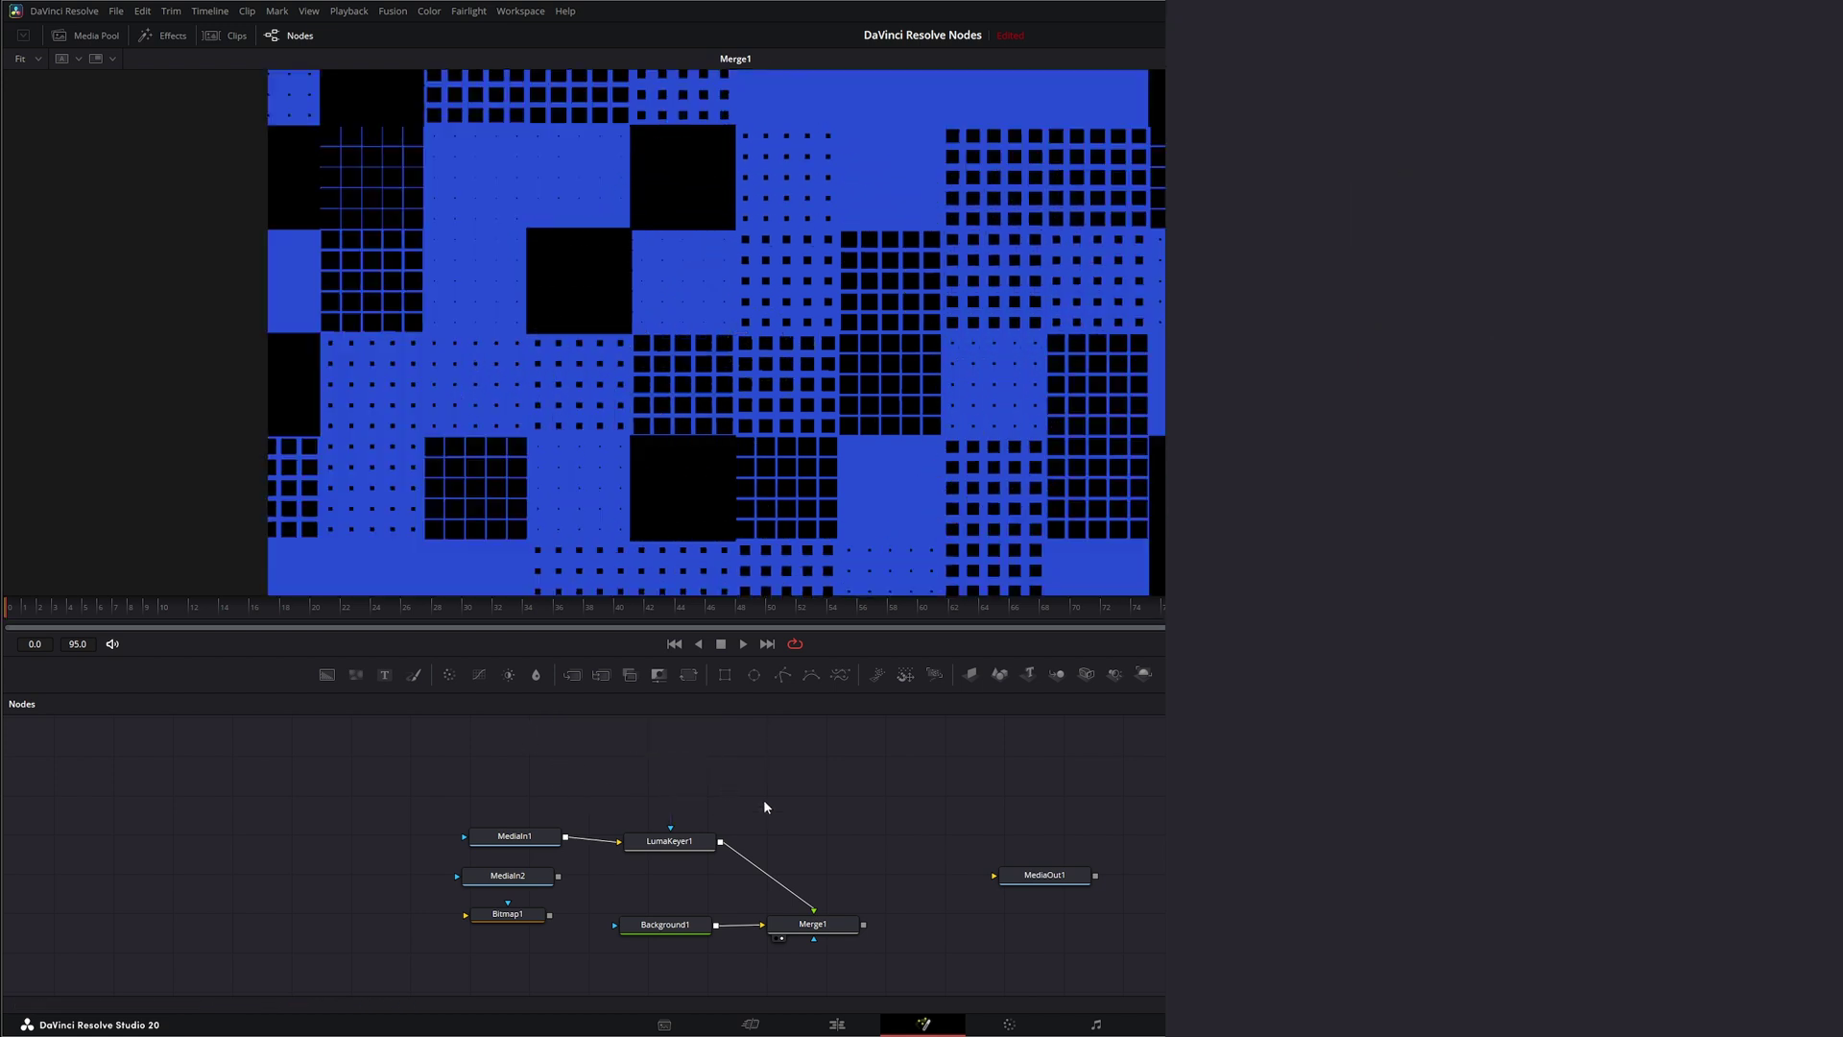
# - Set LumaKeyer1's garbage matte shape to an inverted Rectangle and resize it
pyautogui.click(680, 844)
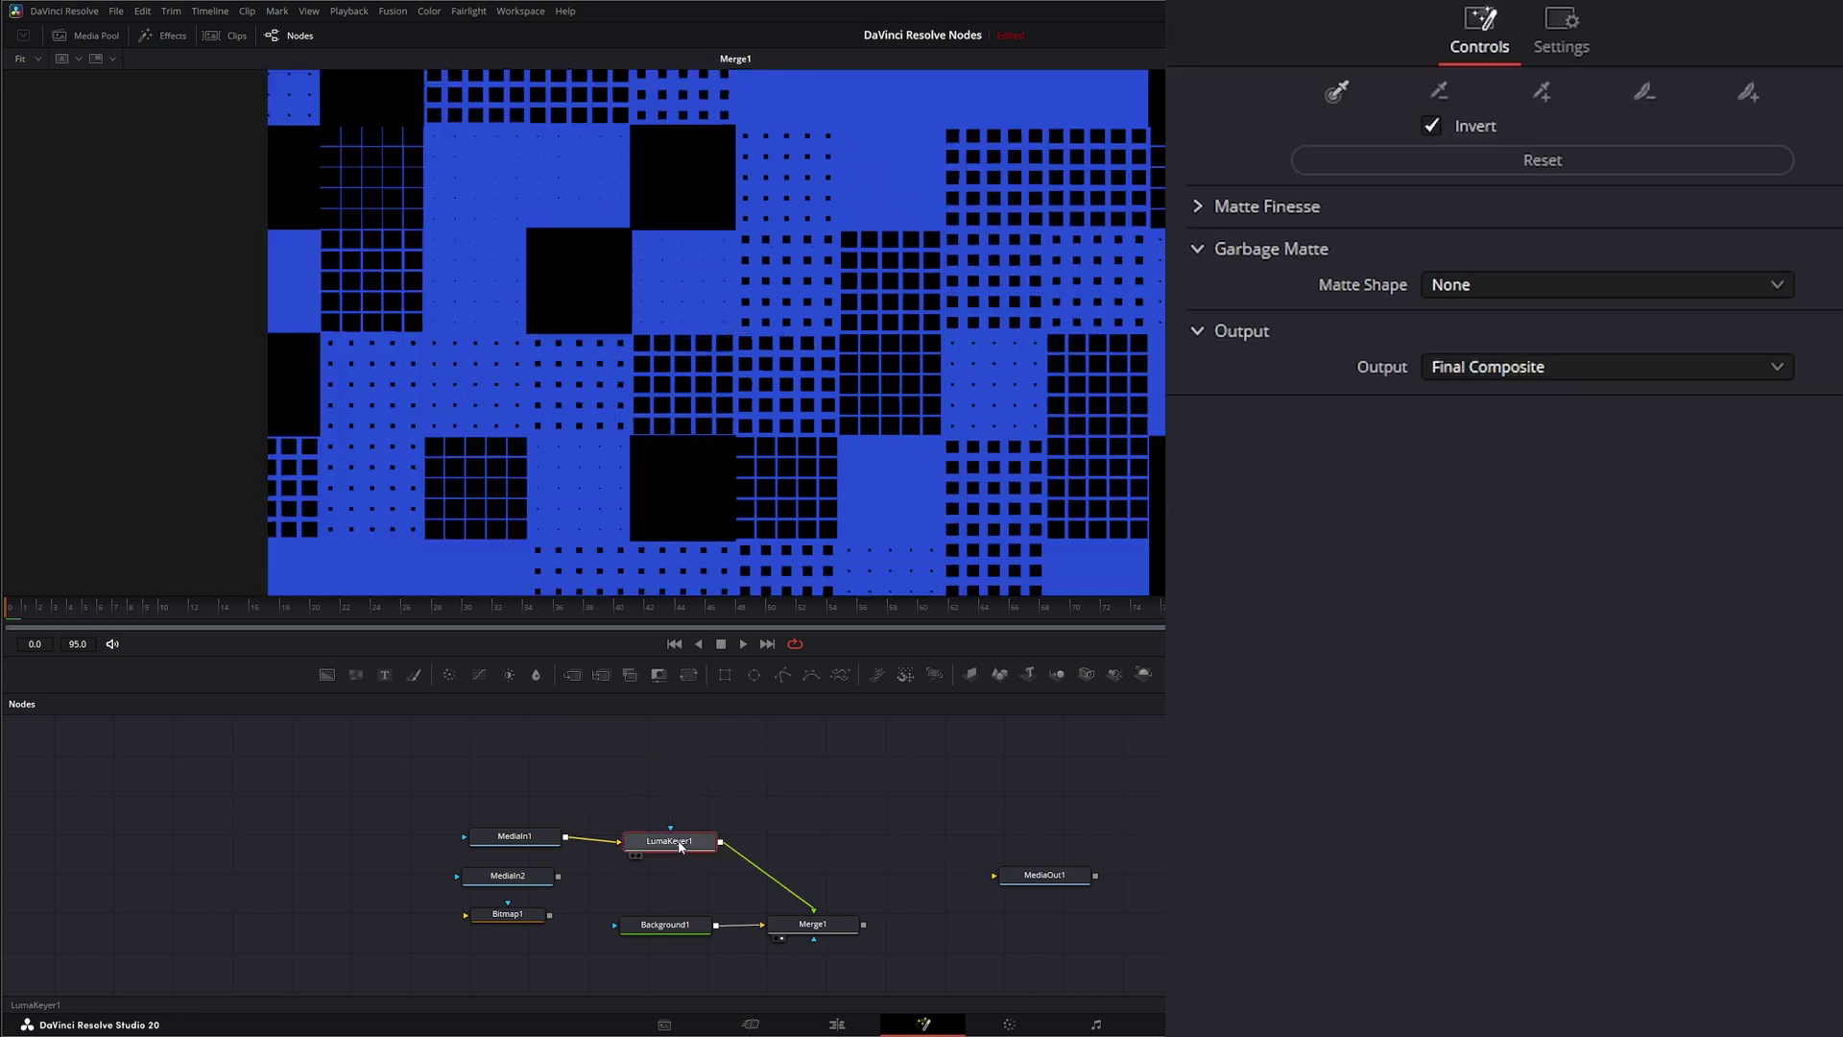
pyautogui.click(1453, 286)
pyautogui.click(1496, 351)
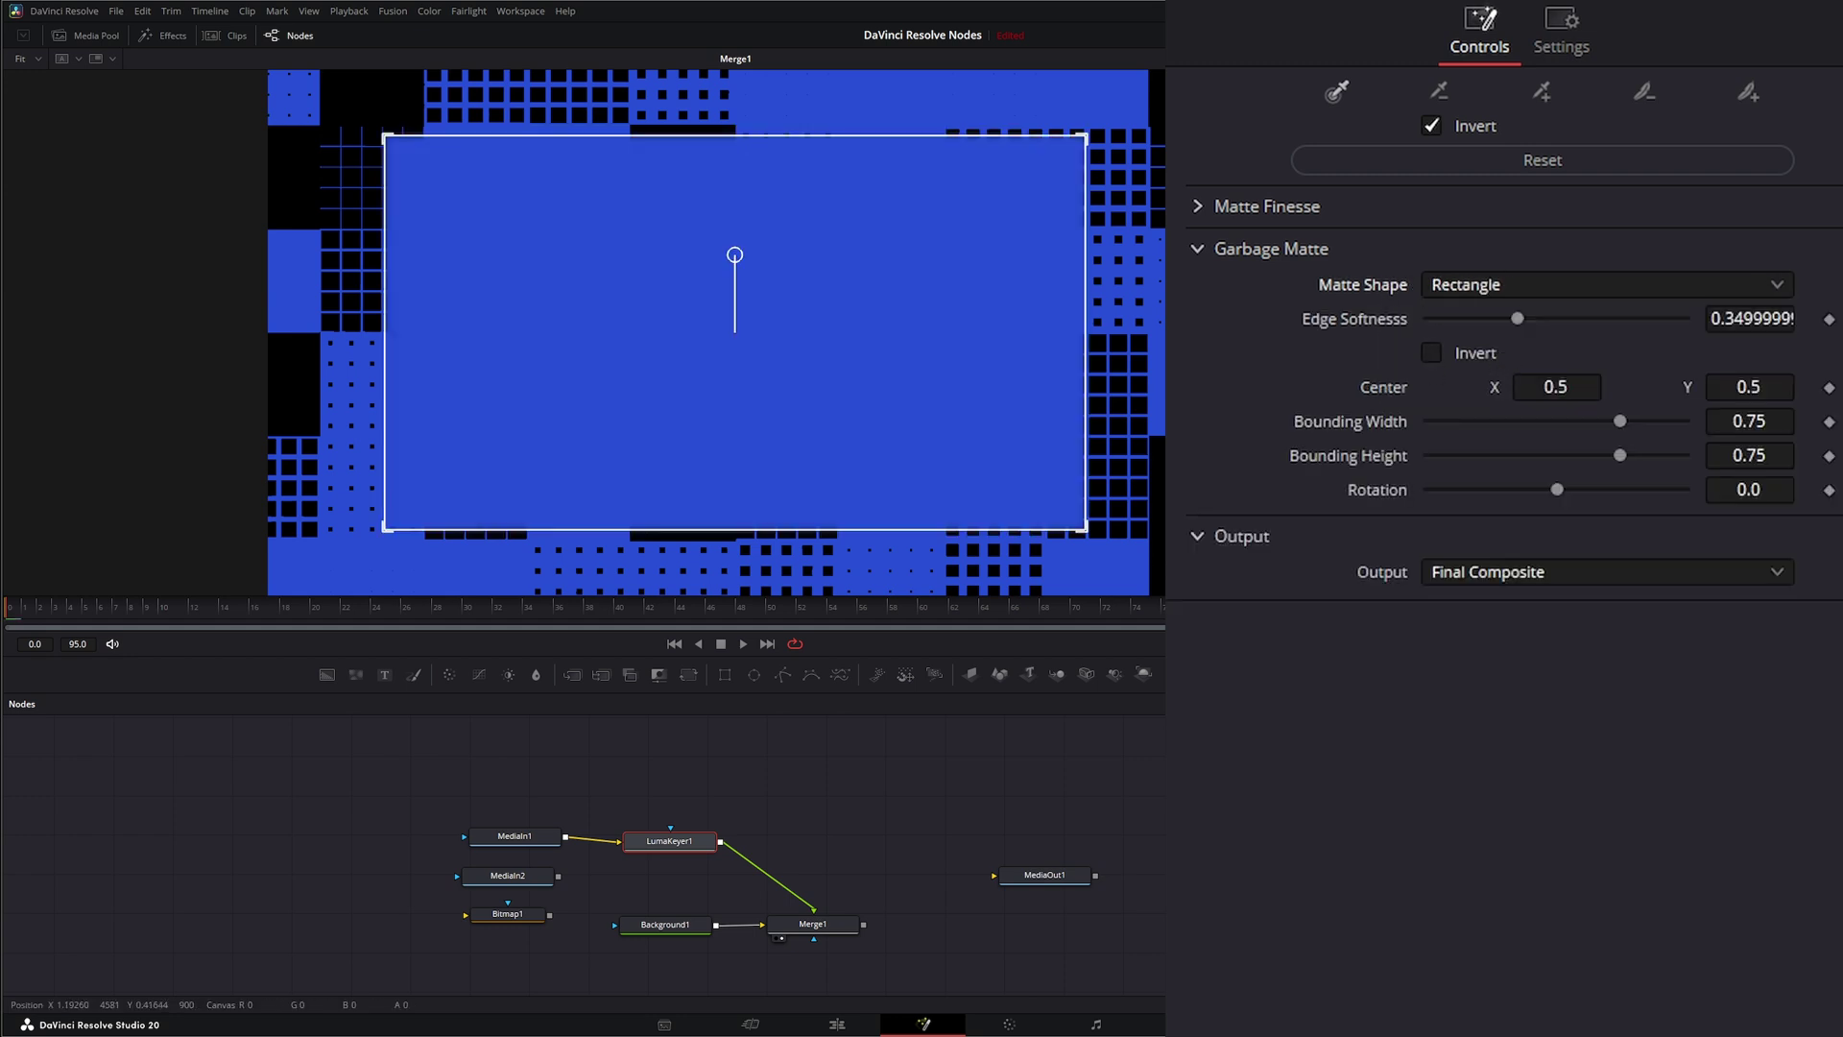
pyautogui.click(1435, 352)
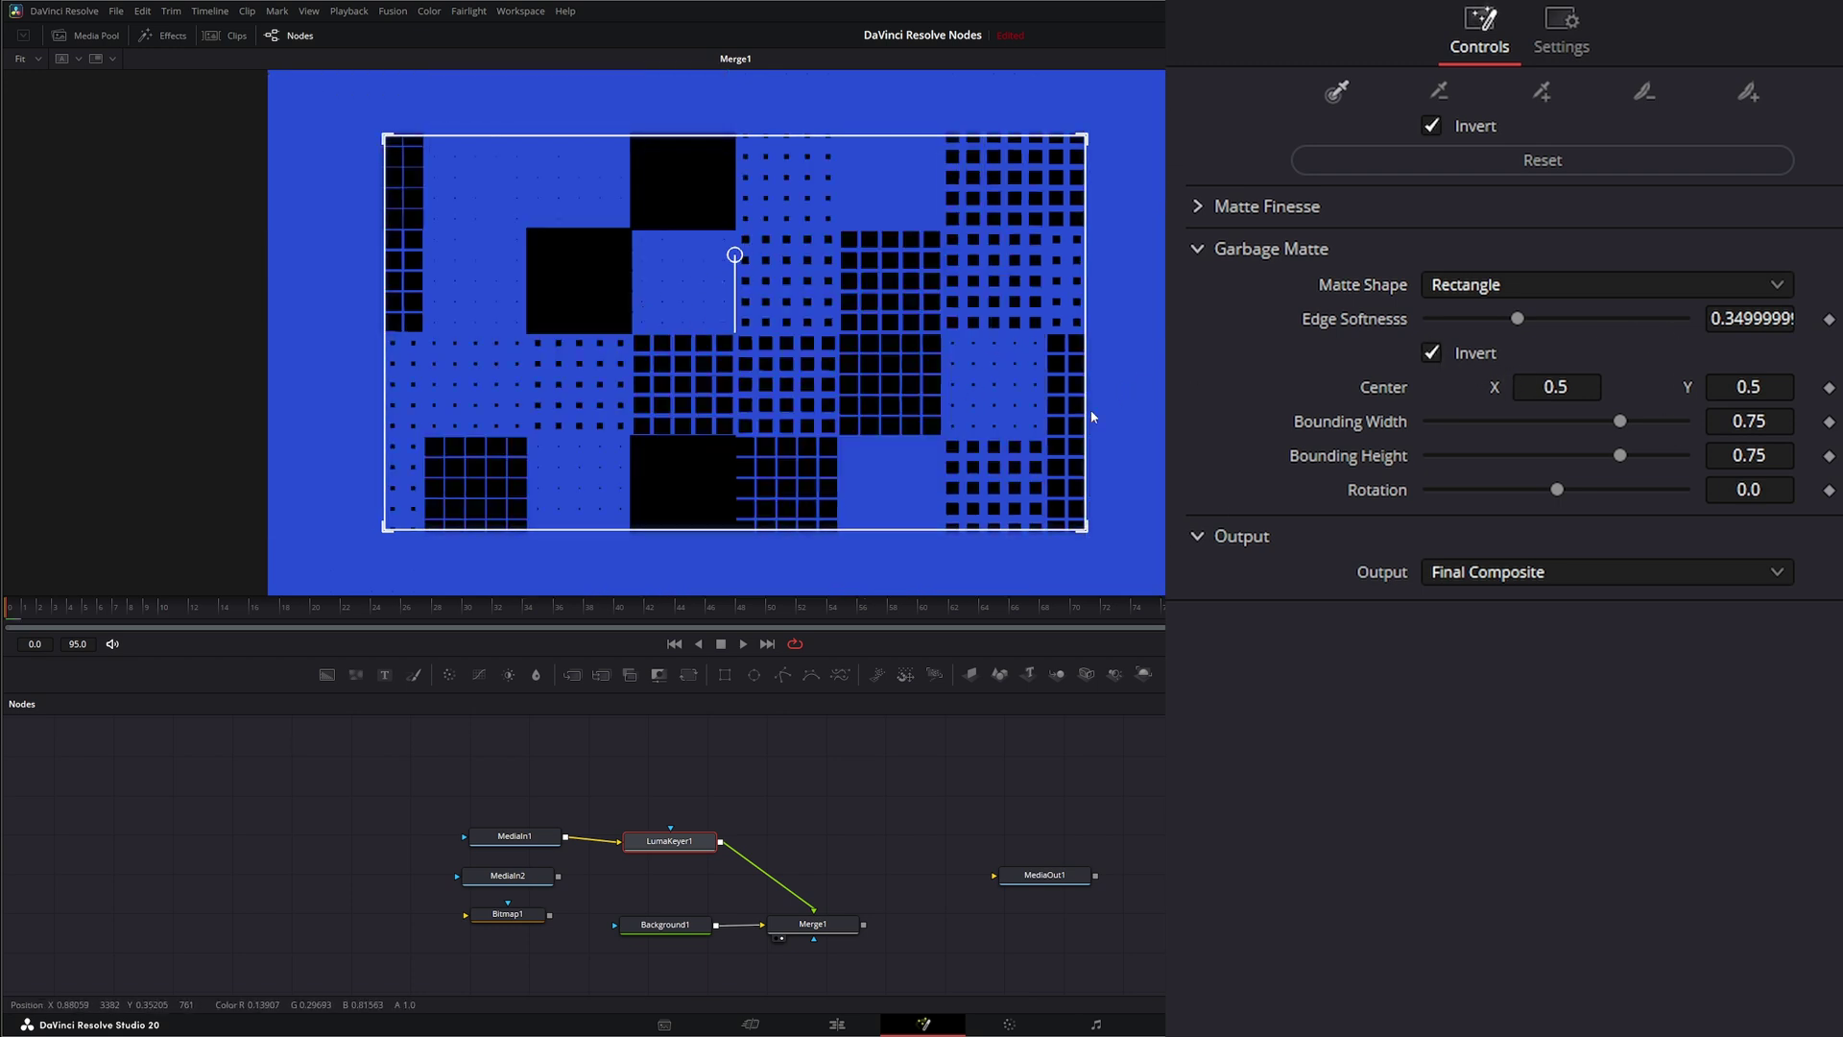
pyautogui.moveTo(1091, 534); pyautogui.dragTo(1138, 531)
pyautogui.hotkey('ctrl', 'z')
pyautogui.moveTo(1088, 534); pyautogui.dragTo(1001, 519)
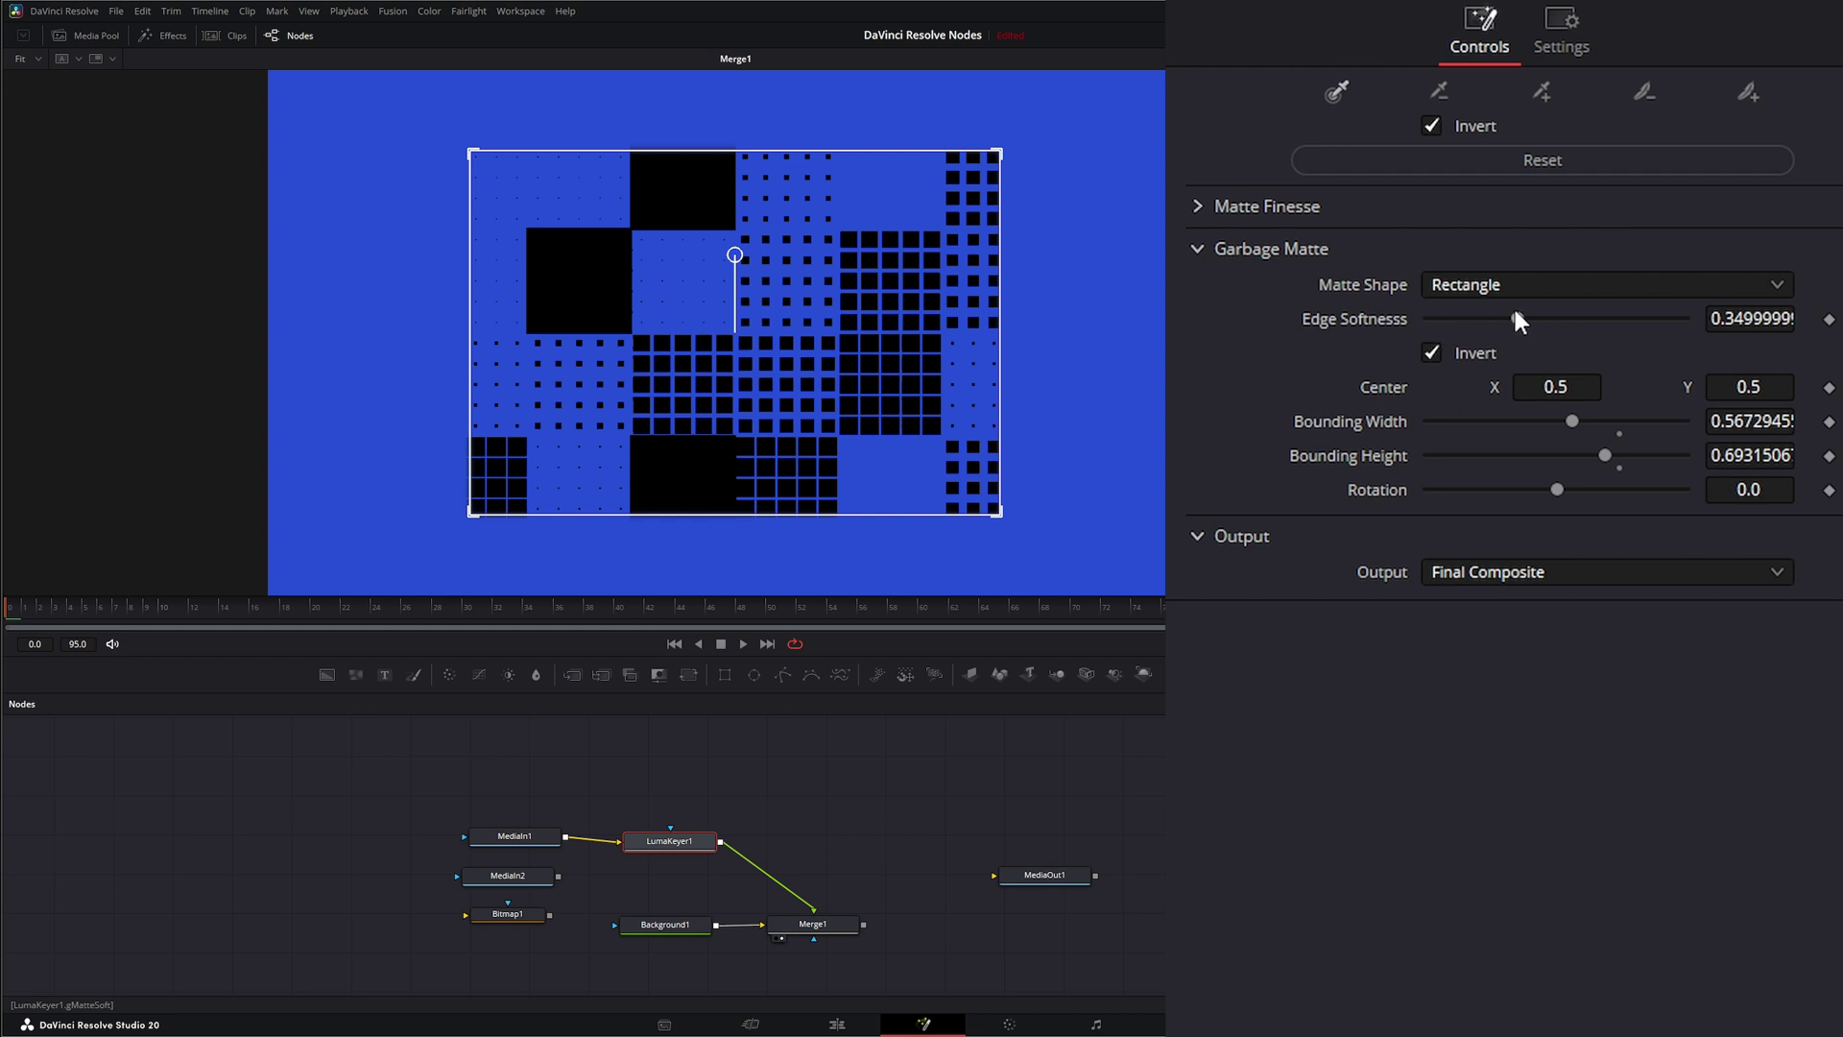
# - Adjust the rectangle matte's edge softness, toggle Invert, shift its center and rotate it
pyautogui.moveTo(1514, 314); pyautogui.dragTo(1567, 320)
pyautogui.click(1434, 353)
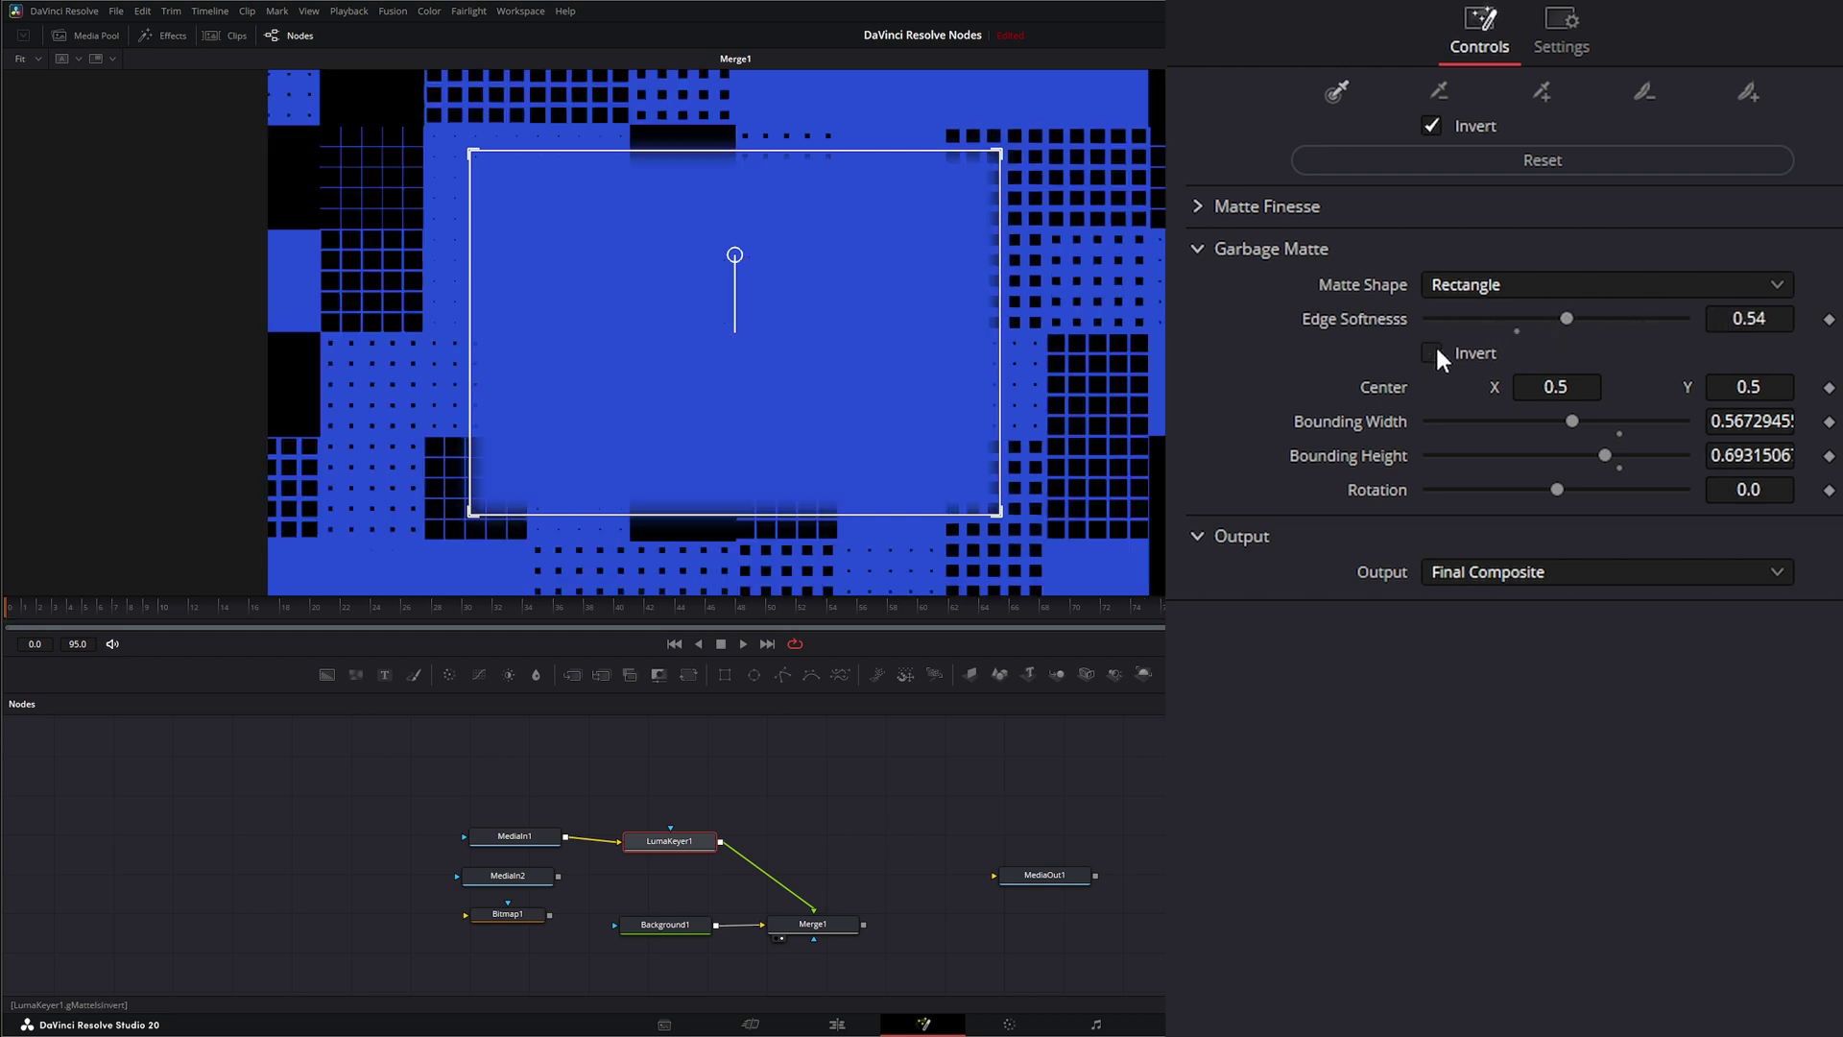
pyautogui.click(1434, 353)
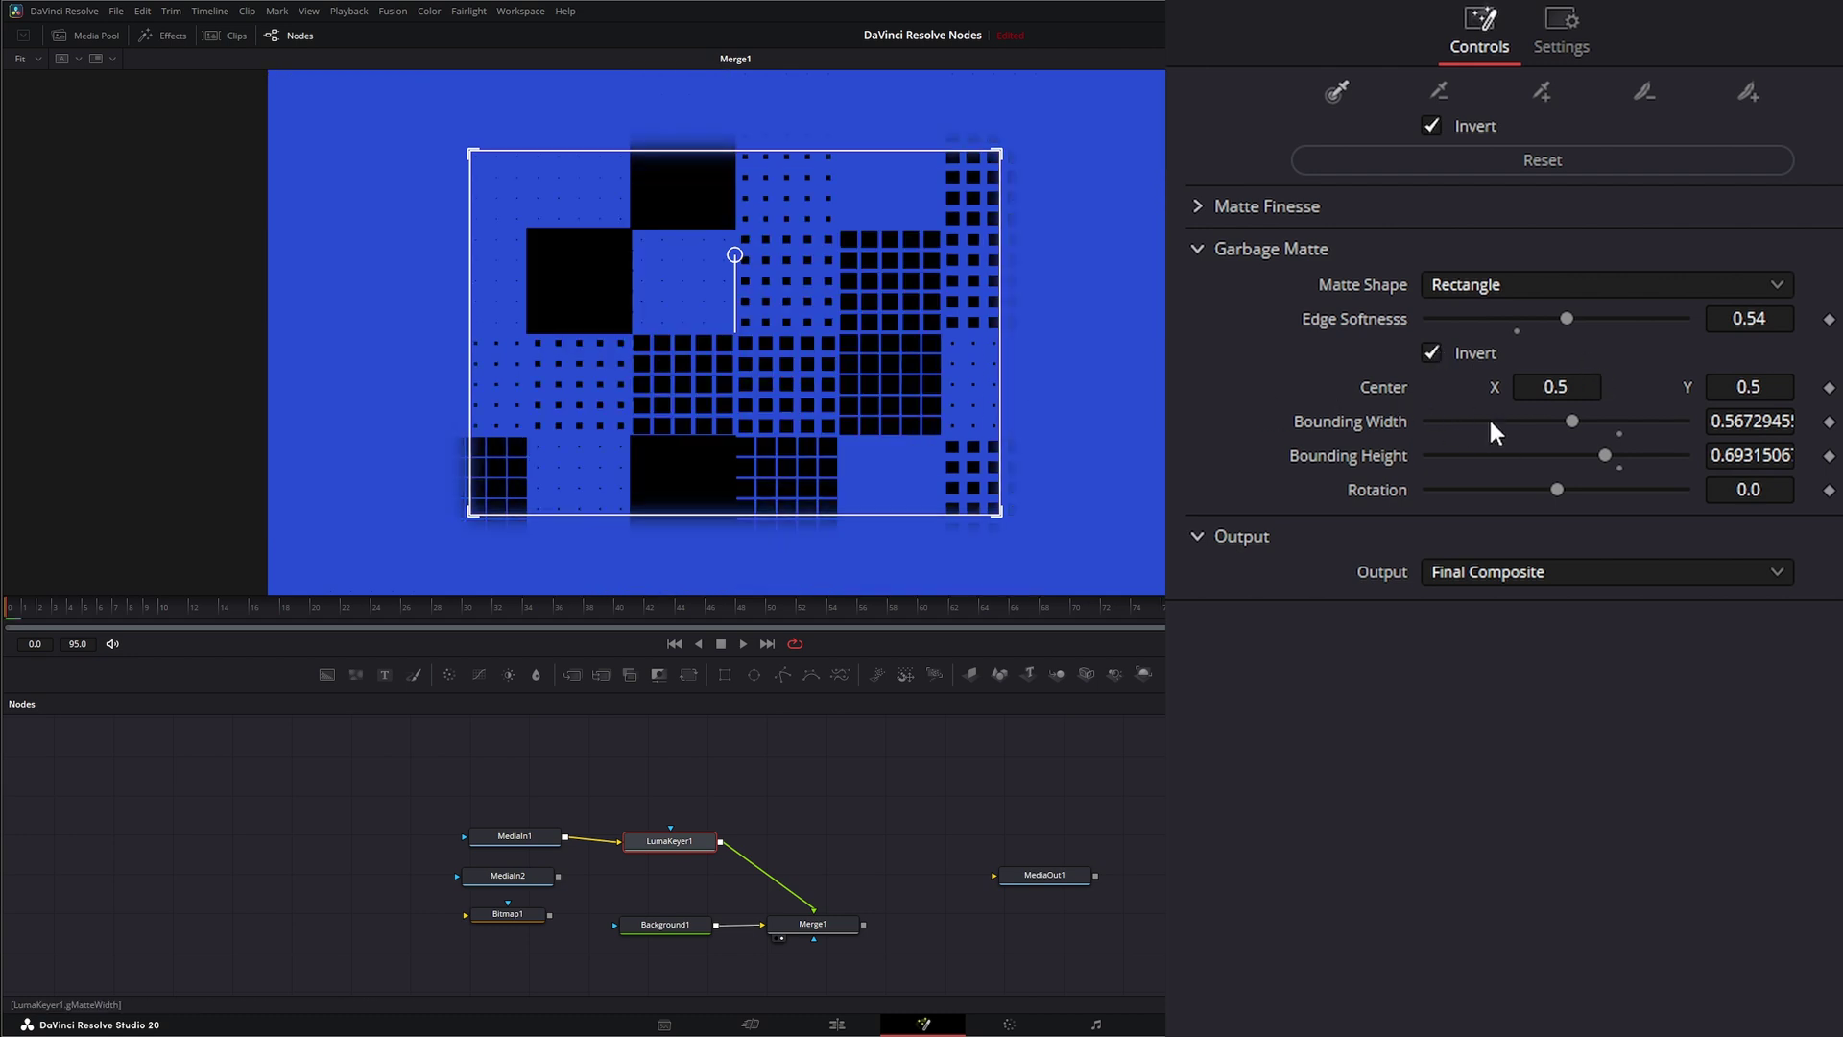
pyautogui.moveTo(1533, 393)
pyautogui.mouseDown()
pyautogui.moveTo(1555, 394)
pyautogui.moveTo(1514, 394)
pyautogui.mouseUp()
pyautogui.moveTo(720, 258)
pyautogui.mouseDown()
pyautogui.moveTo(753, 262)
pyautogui.moveTo(677, 257)
pyautogui.moveTo(725, 255)
pyautogui.mouseUp()
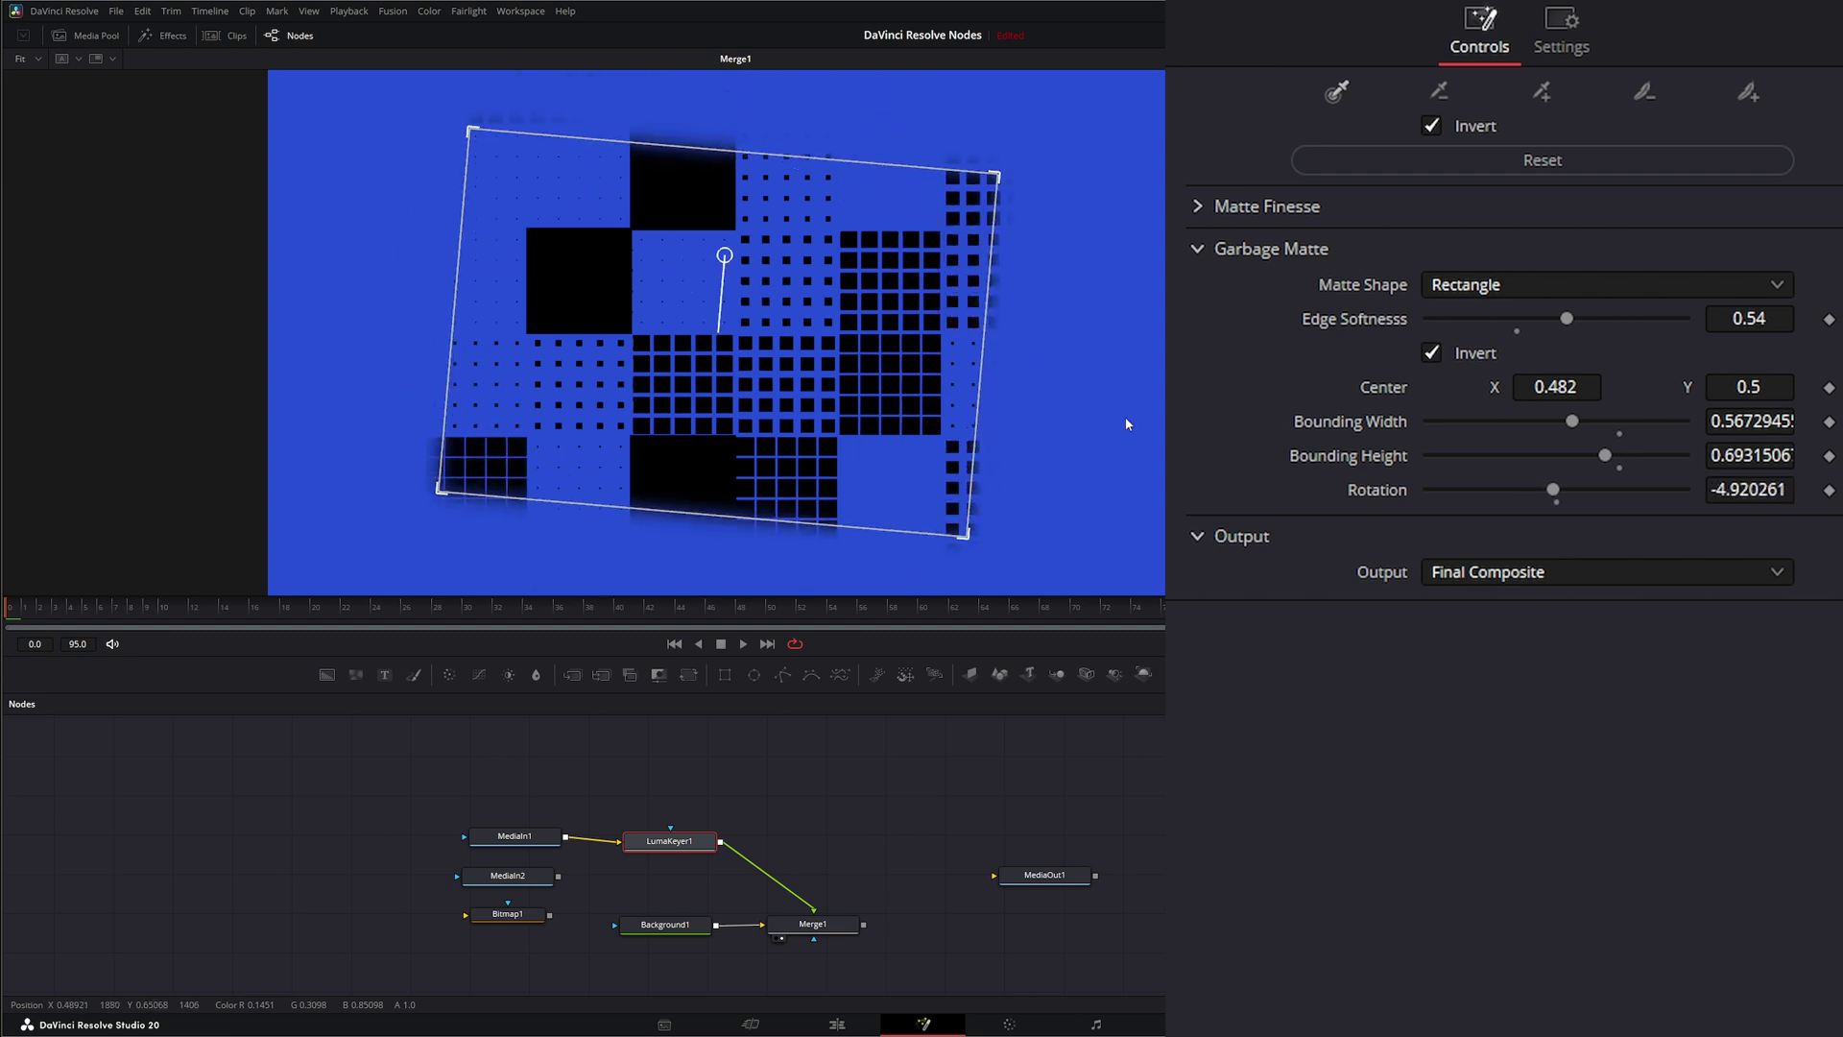
pyautogui.moveTo(1558, 486); pyautogui.dragTo(1591, 455)
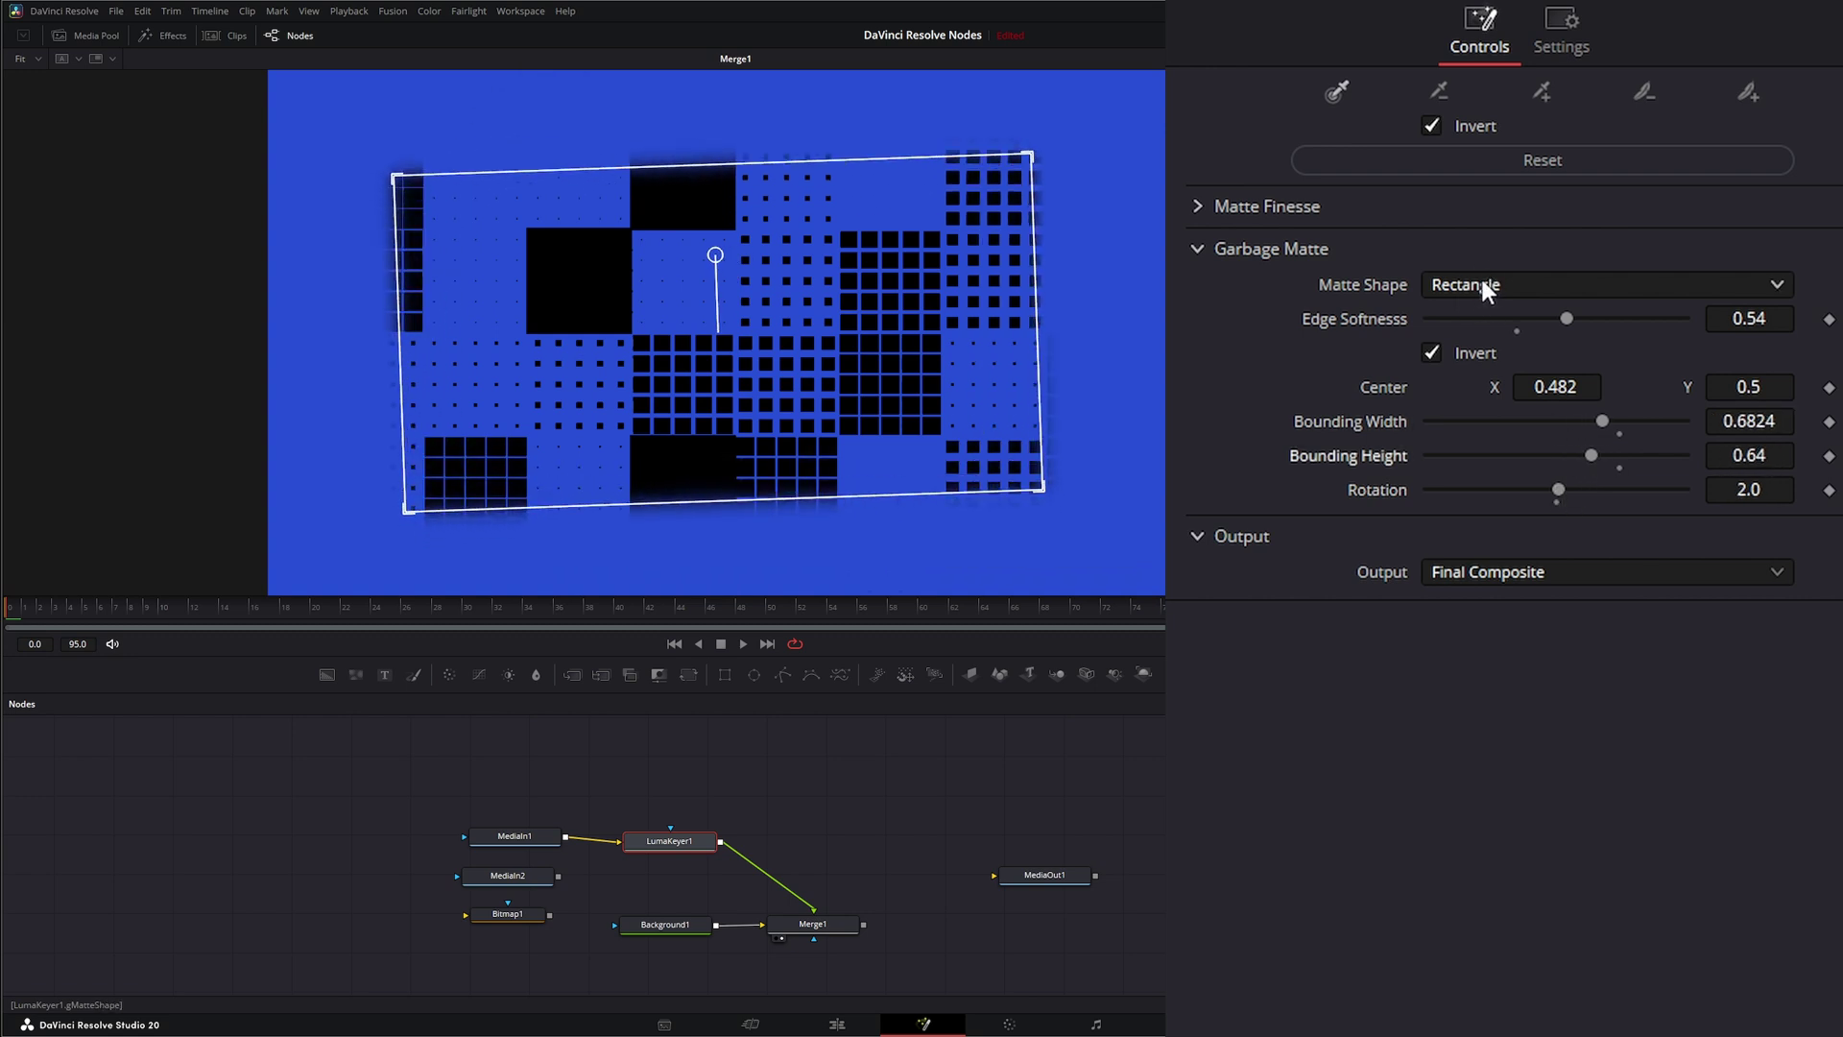
# - Switch the matte to an inverted, taller, tilted Ellipse, then set Matte Shape to None
pyautogui.click(1482, 284)
pyautogui.click(1469, 376)
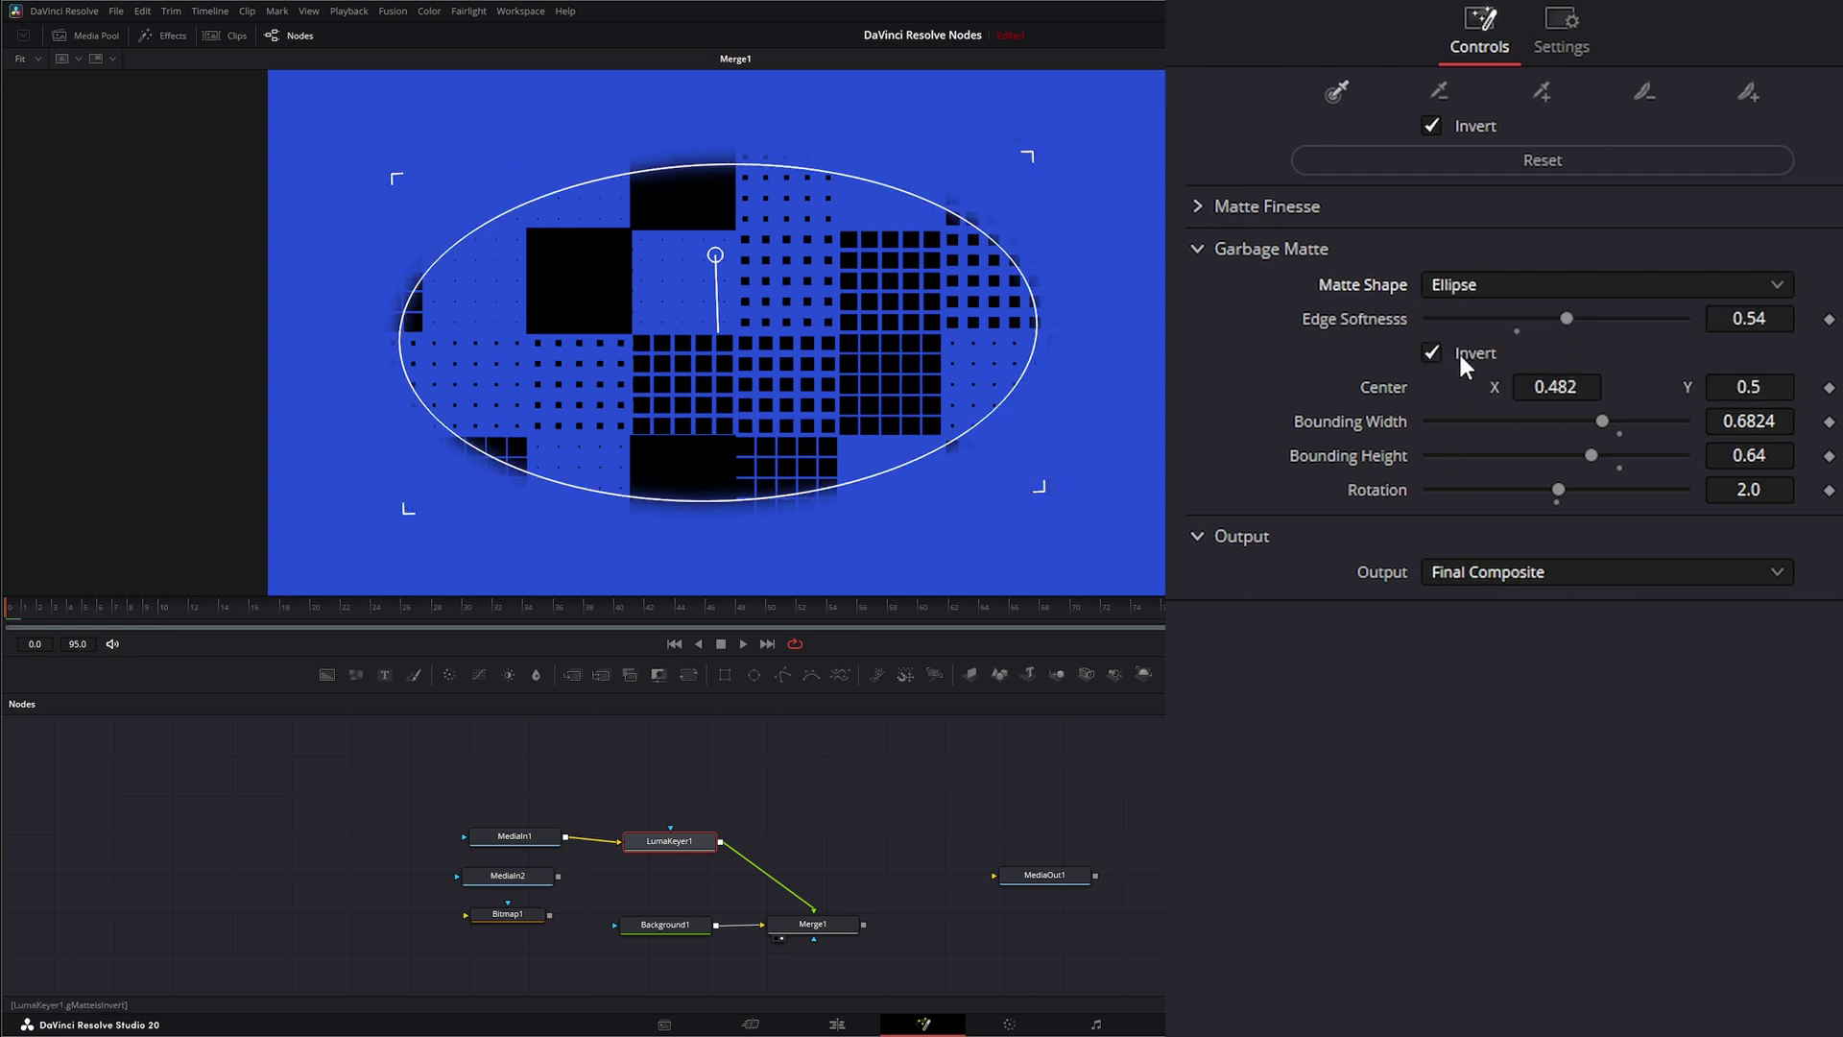
pyautogui.click(1432, 347)
pyautogui.click(1433, 347)
pyautogui.moveTo(1593, 456); pyautogui.dragTo(1536, 491)
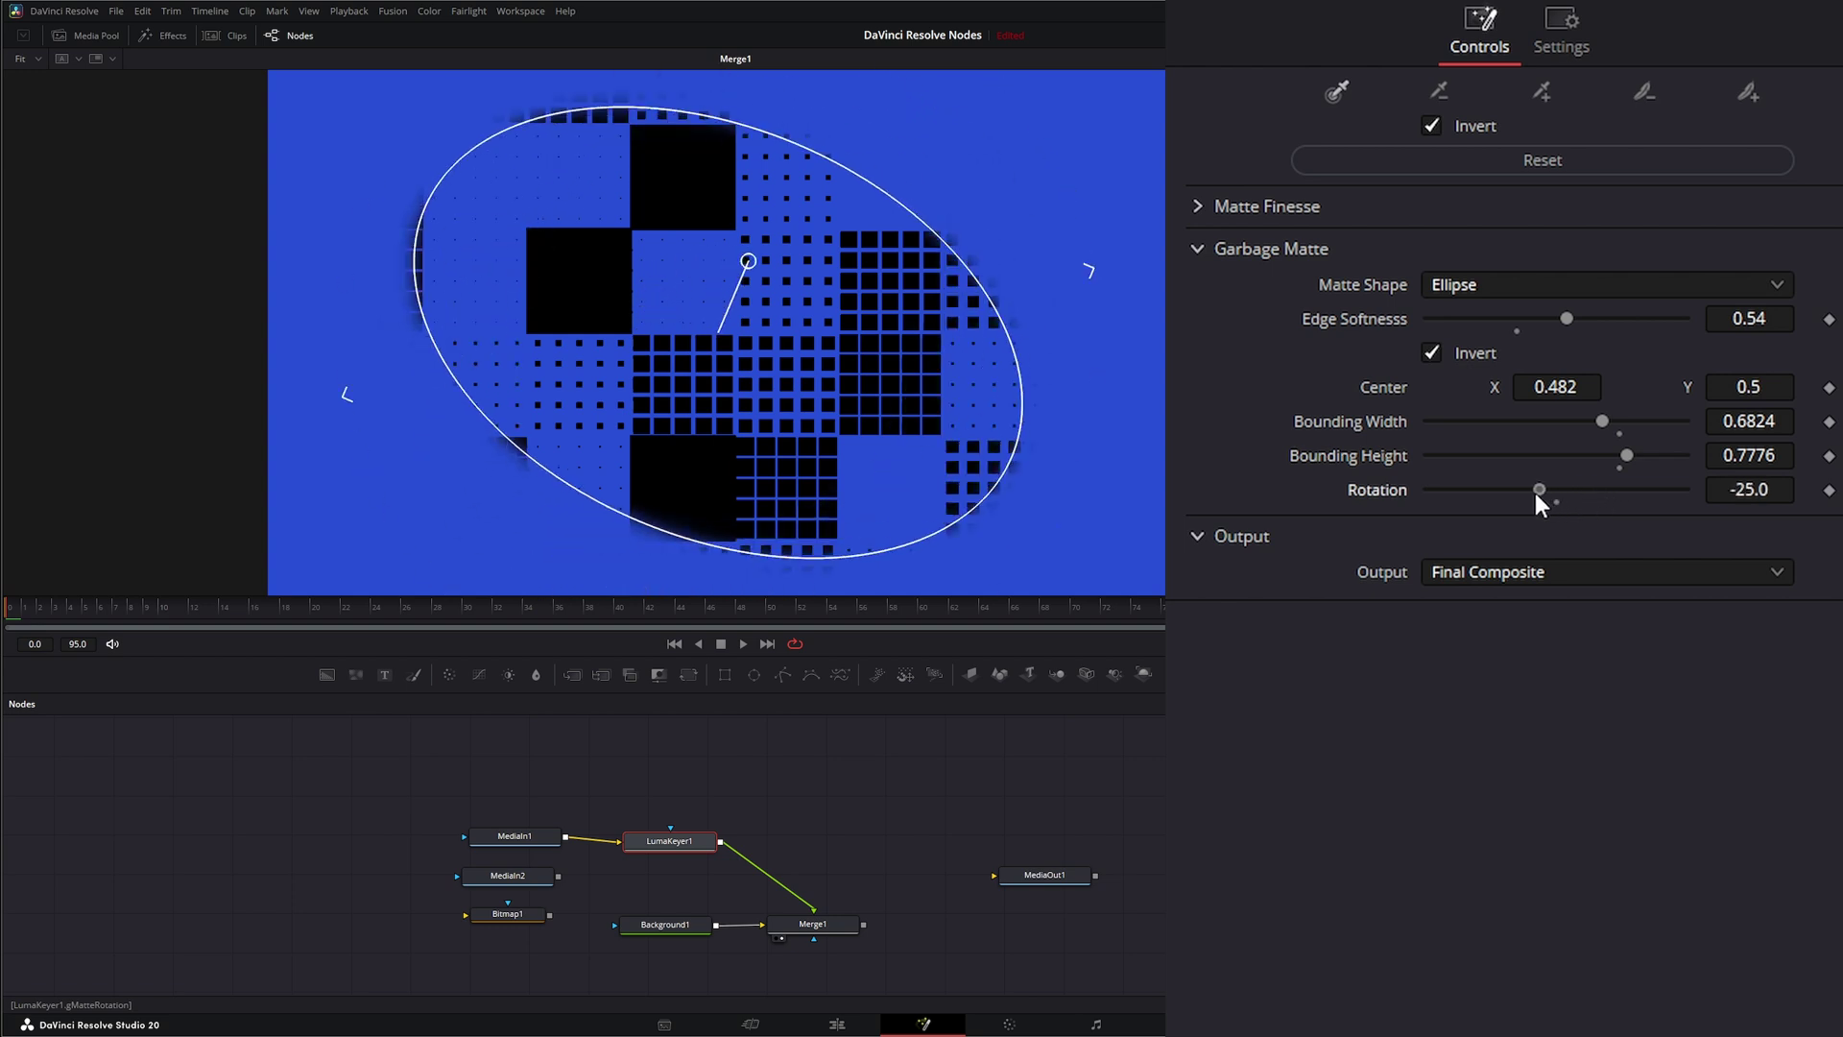
pyautogui.moveTo(752, 263)
pyautogui.mouseDown()
pyautogui.moveTo(767, 303)
pyautogui.moveTo(706, 267)
pyautogui.moveTo(726, 256)
pyautogui.mouseUp()
pyautogui.click(1480, 281)
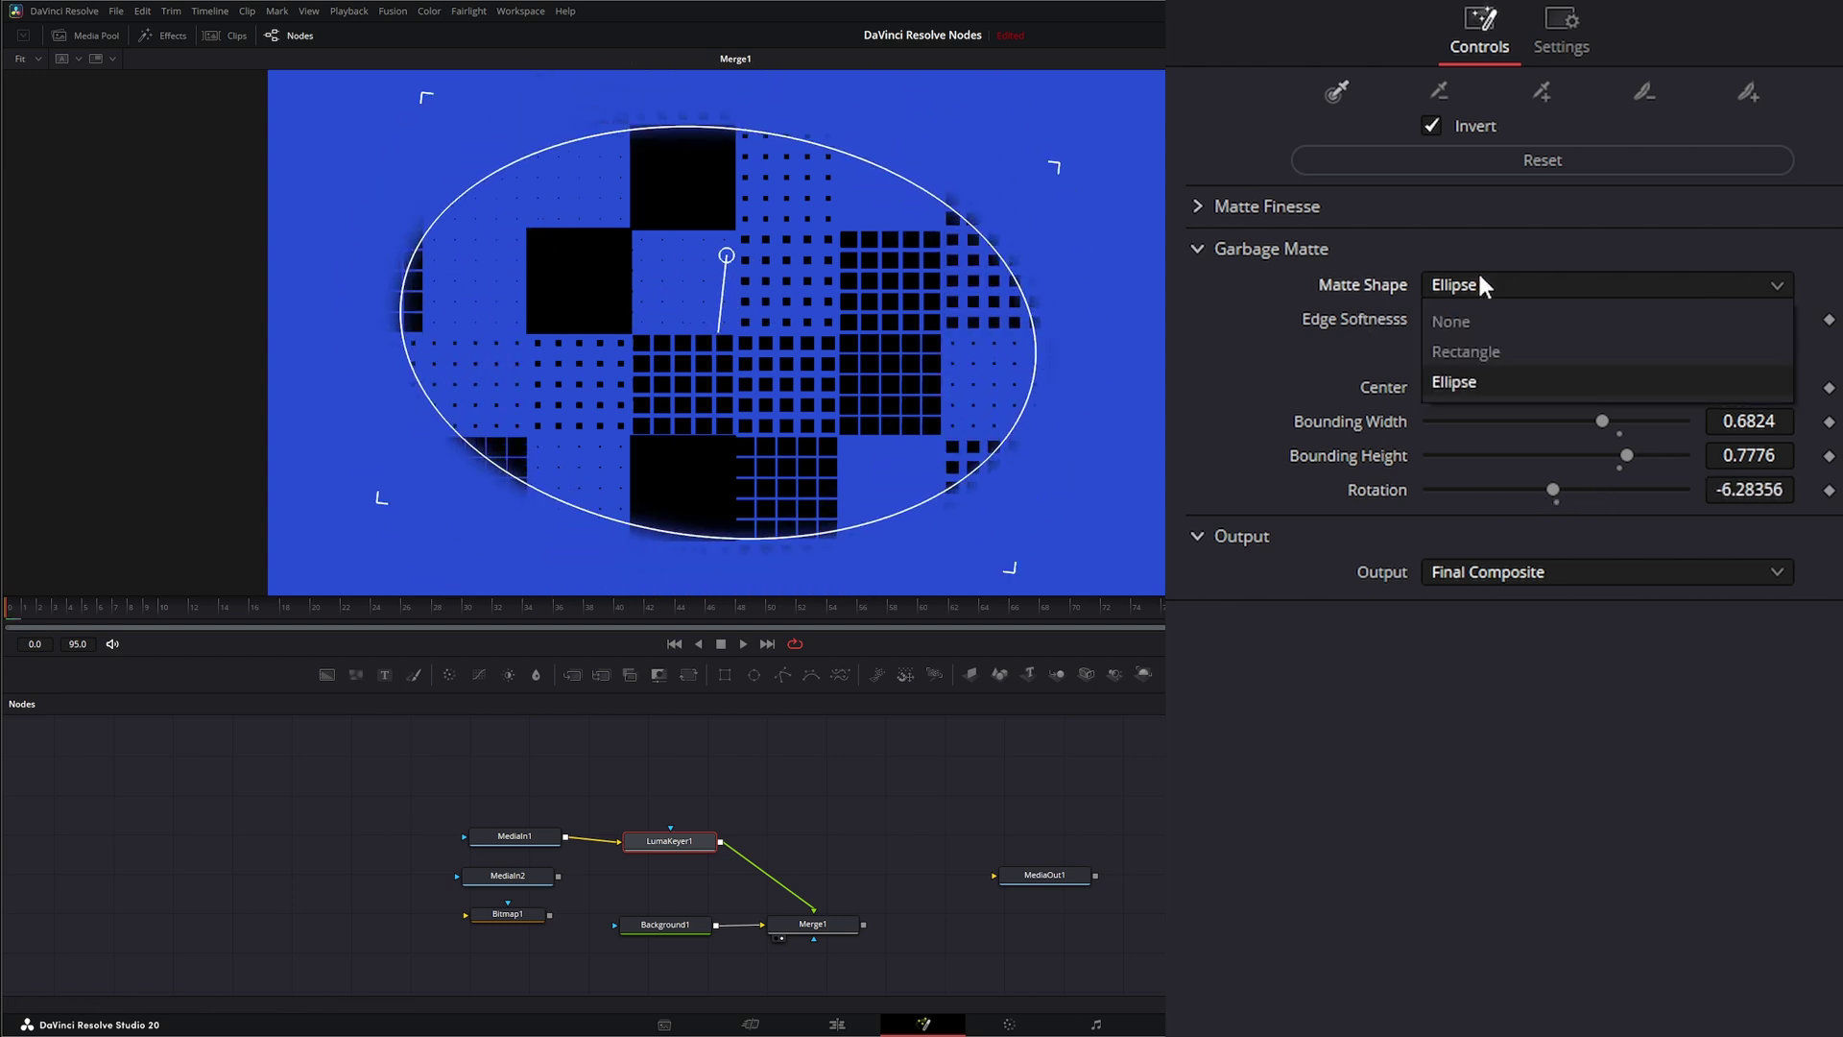
pyautogui.click(1473, 318)
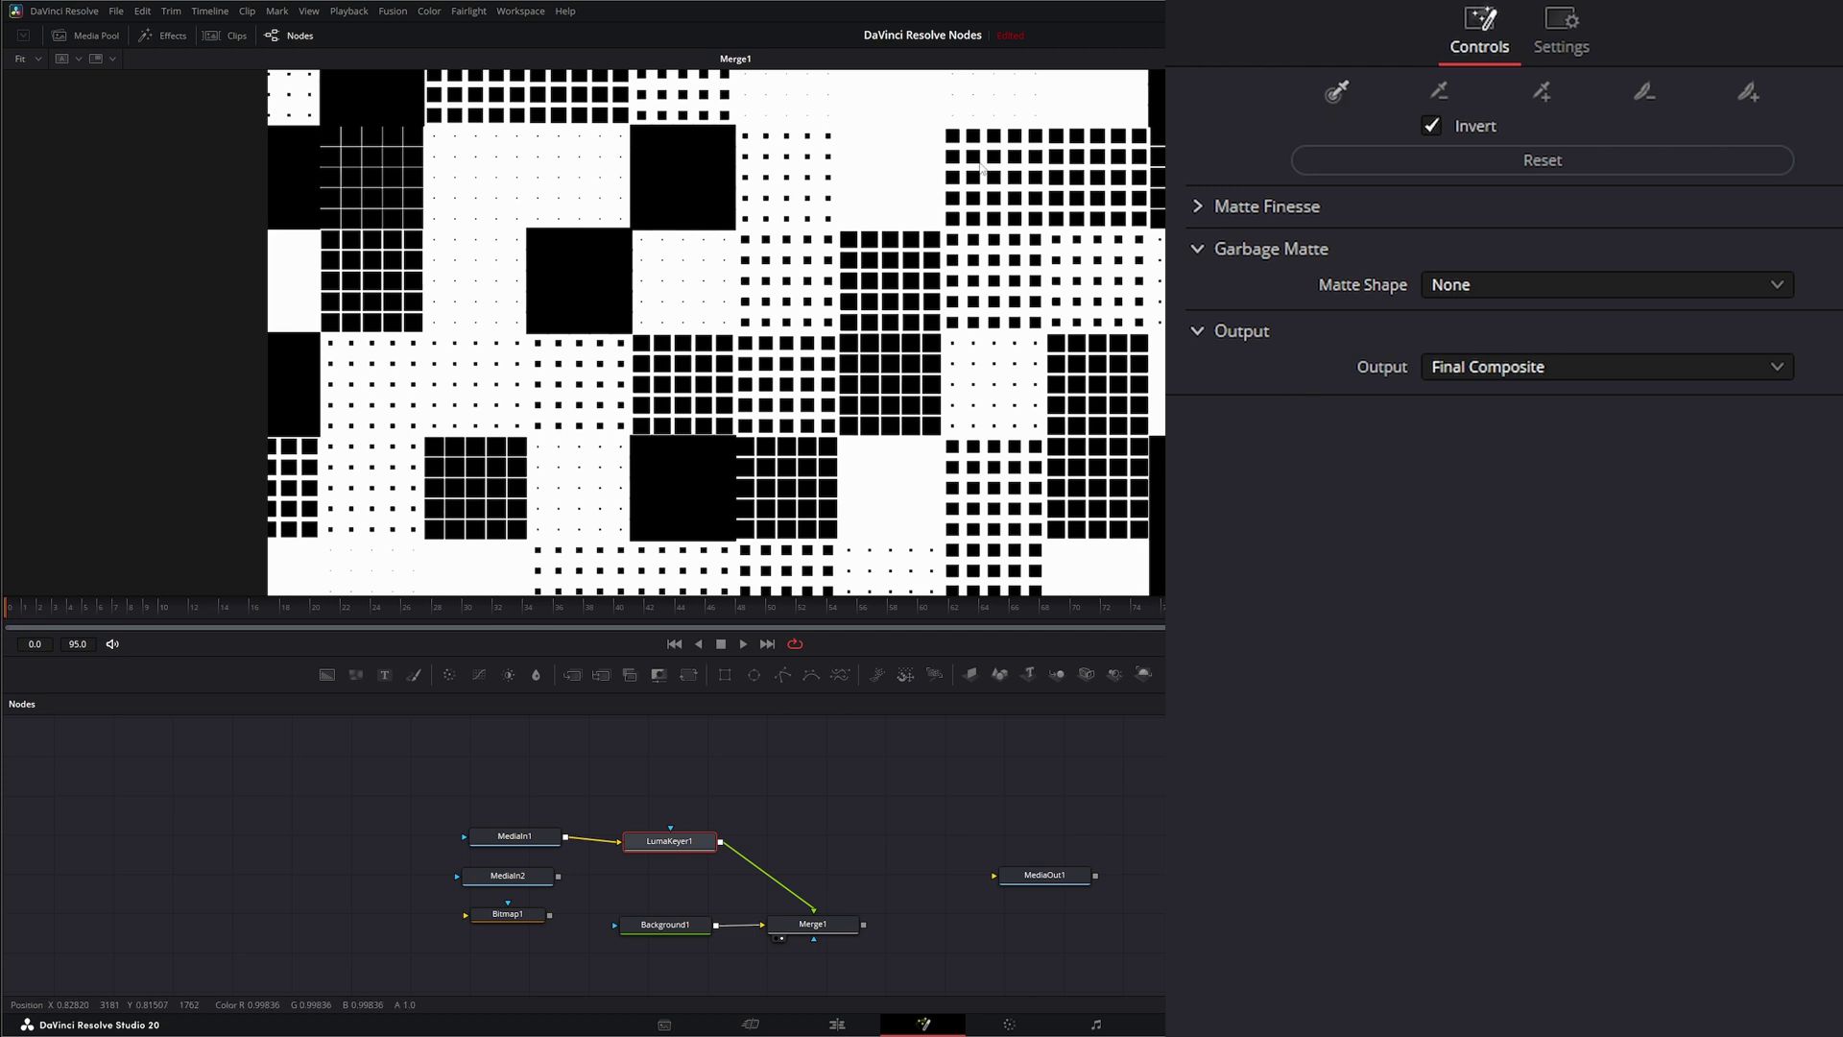
# - Collapse Garbage Matte and set LumaKeyer1's Output to Alpha Highlight
pyautogui.click(1200, 251)
pyautogui.click(1200, 290)
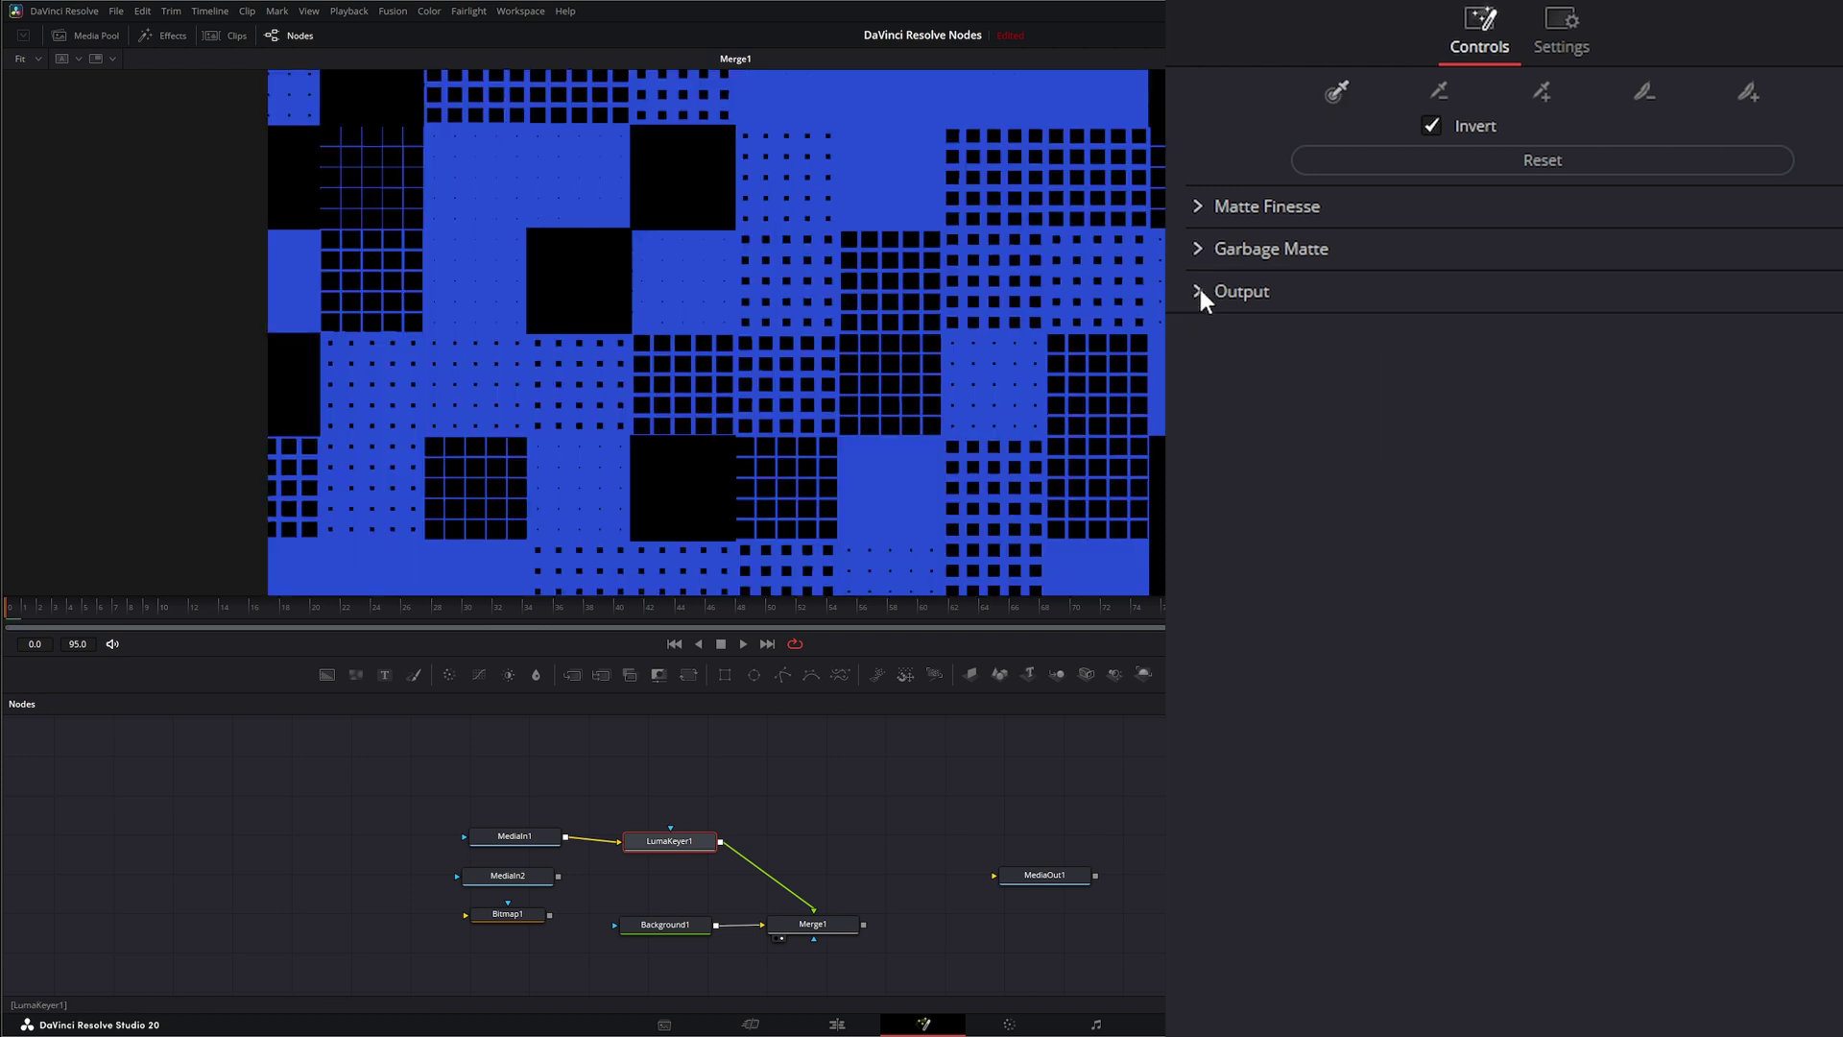
pyautogui.click(1200, 290)
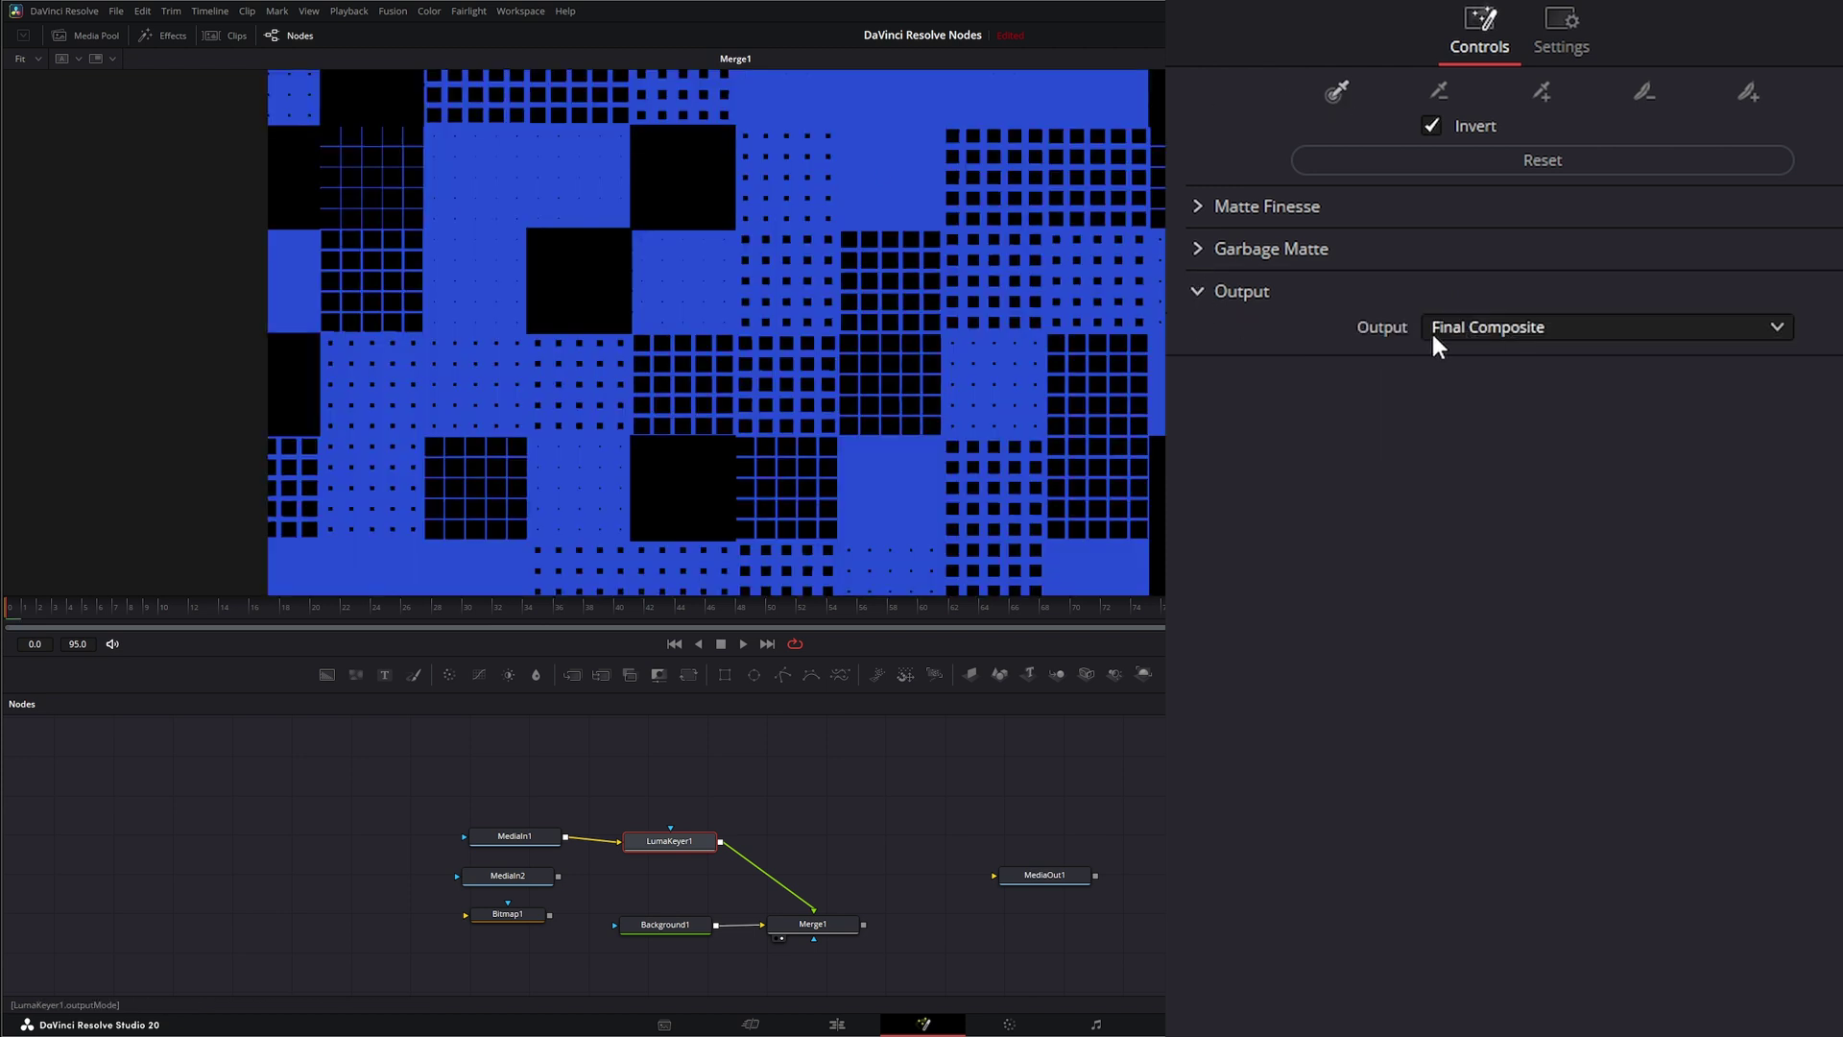
pyautogui.click(1490, 328)
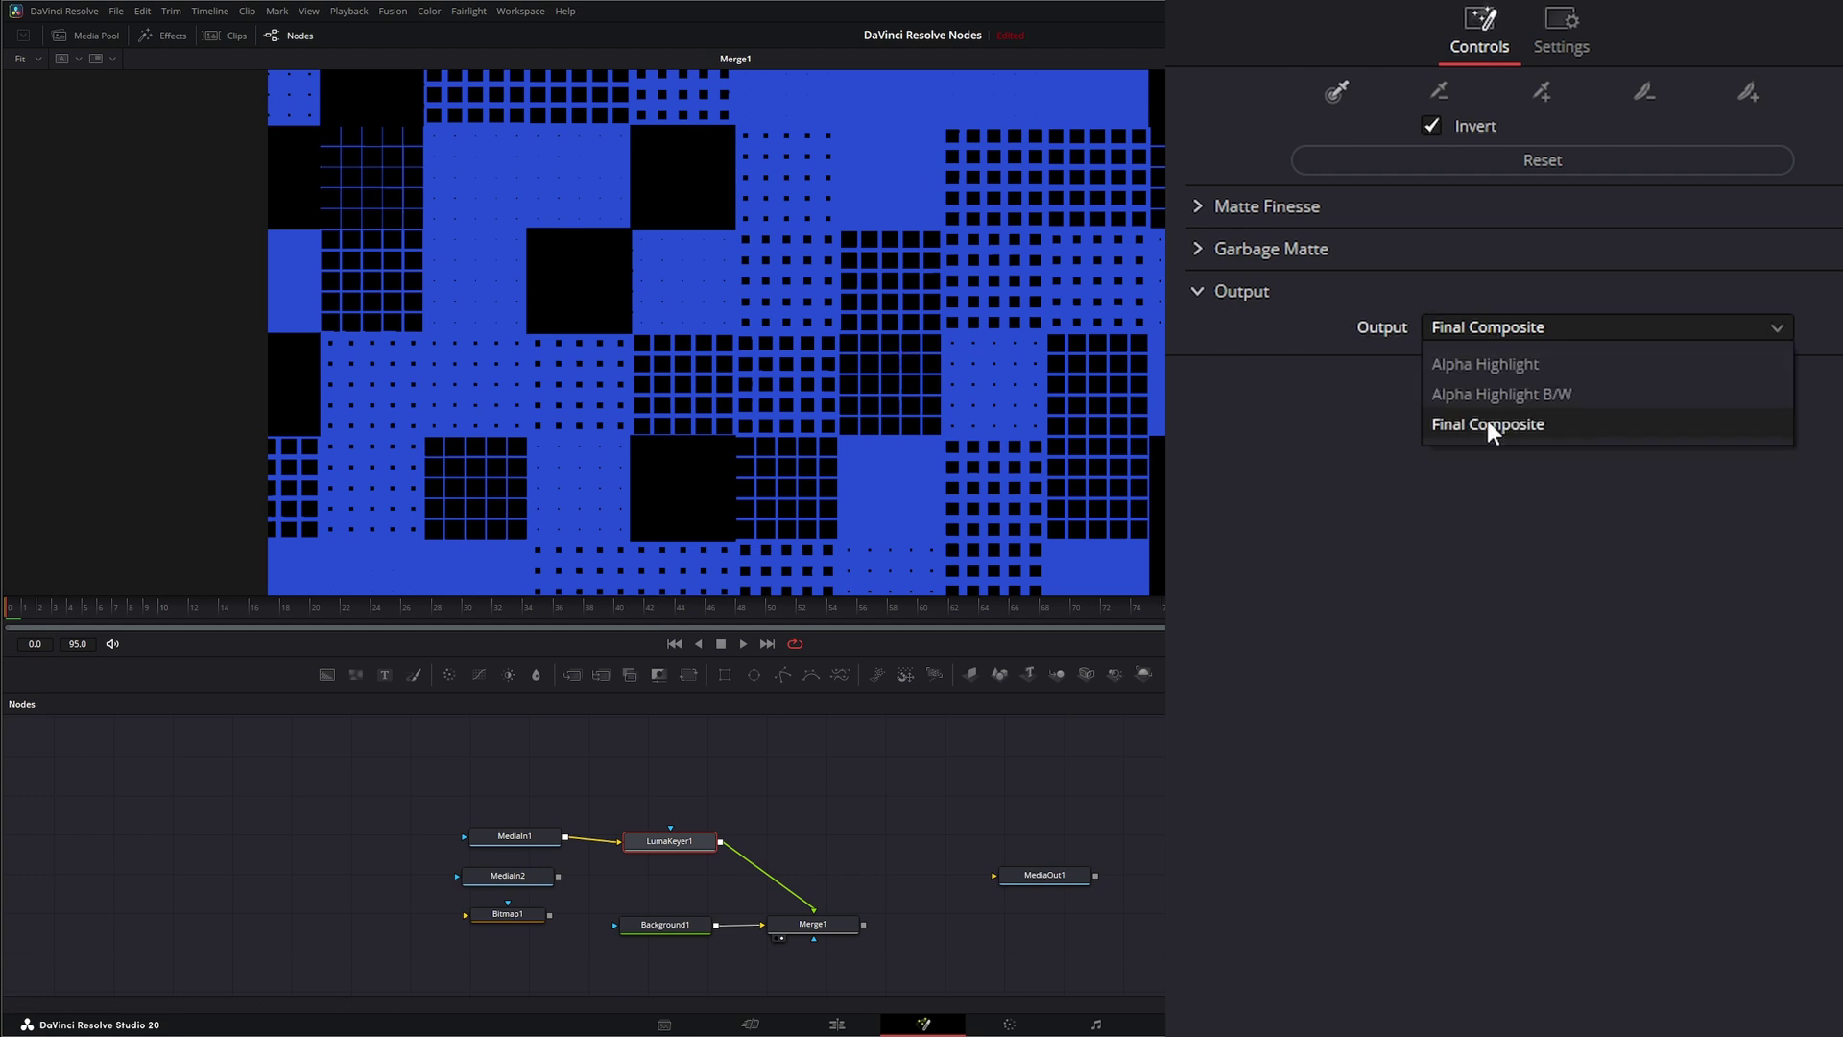
pyautogui.click(1505, 363)
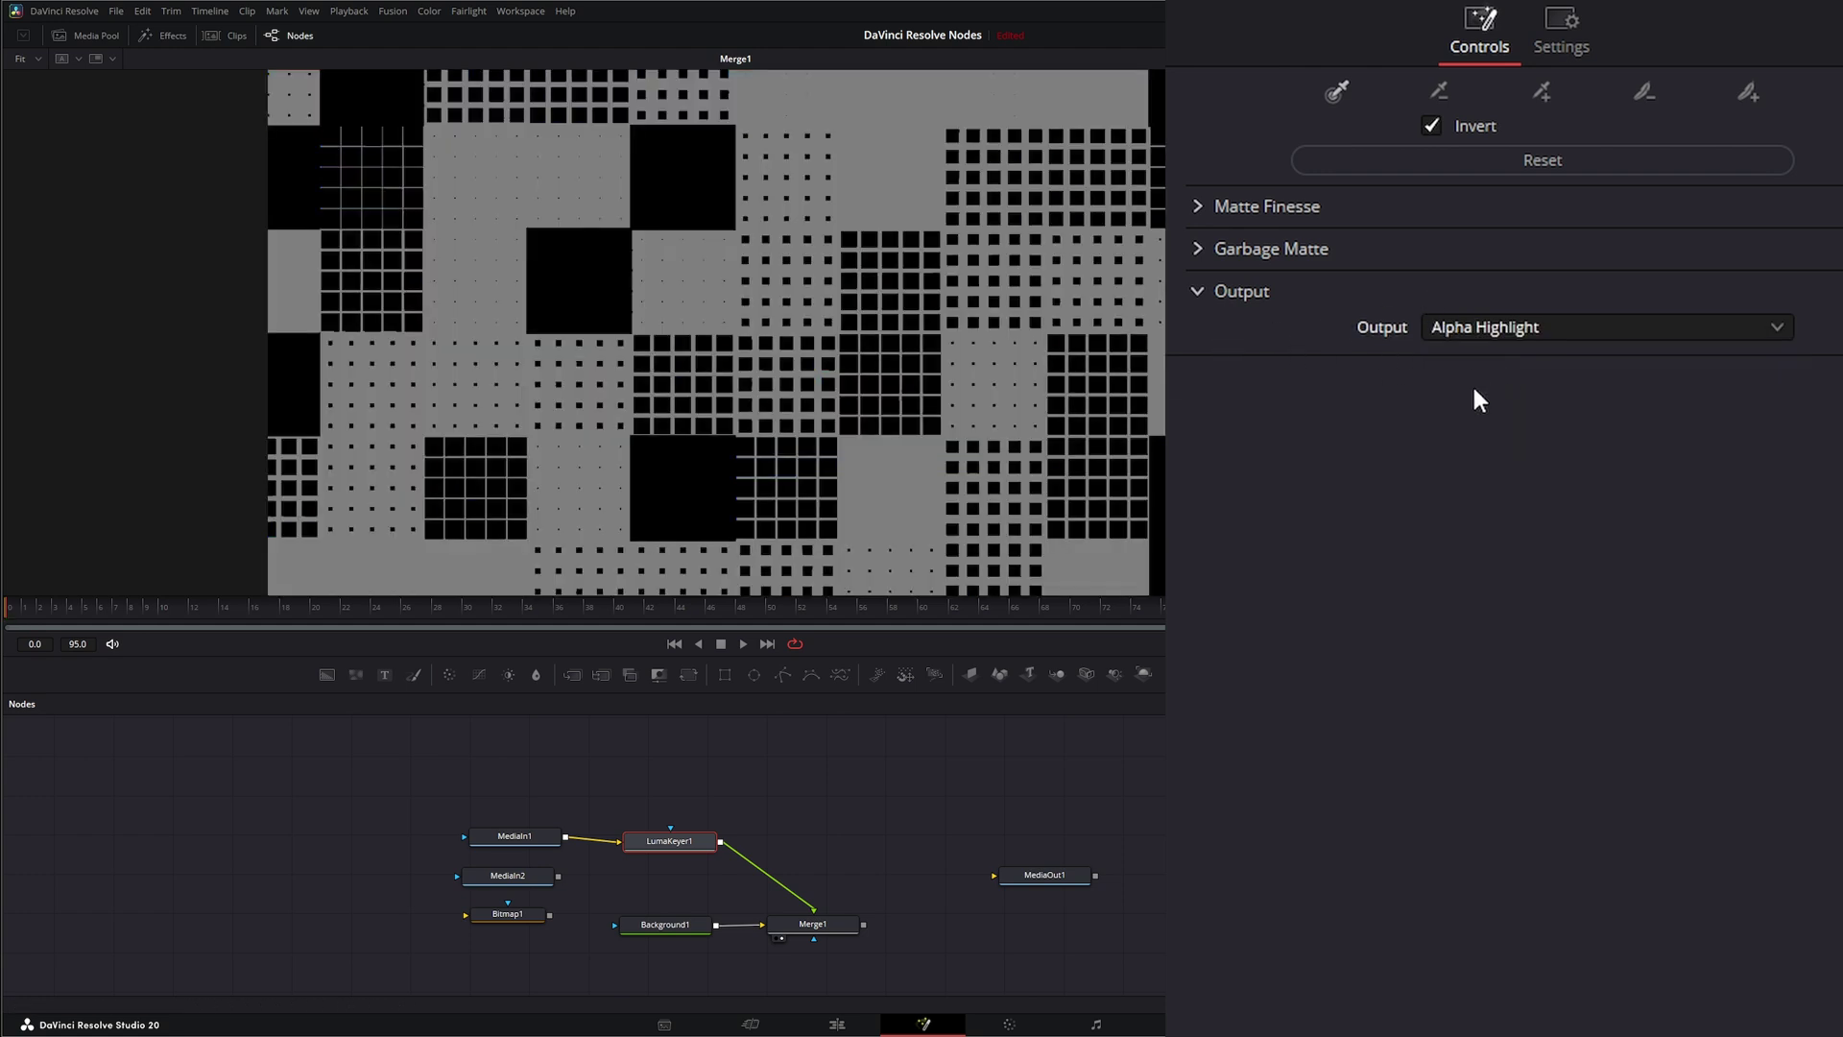
# - Preview Alpha Highlight B/W, return Output to Final Composite, and play the composite
pyautogui.click(1516, 326)
pyautogui.click(1535, 396)
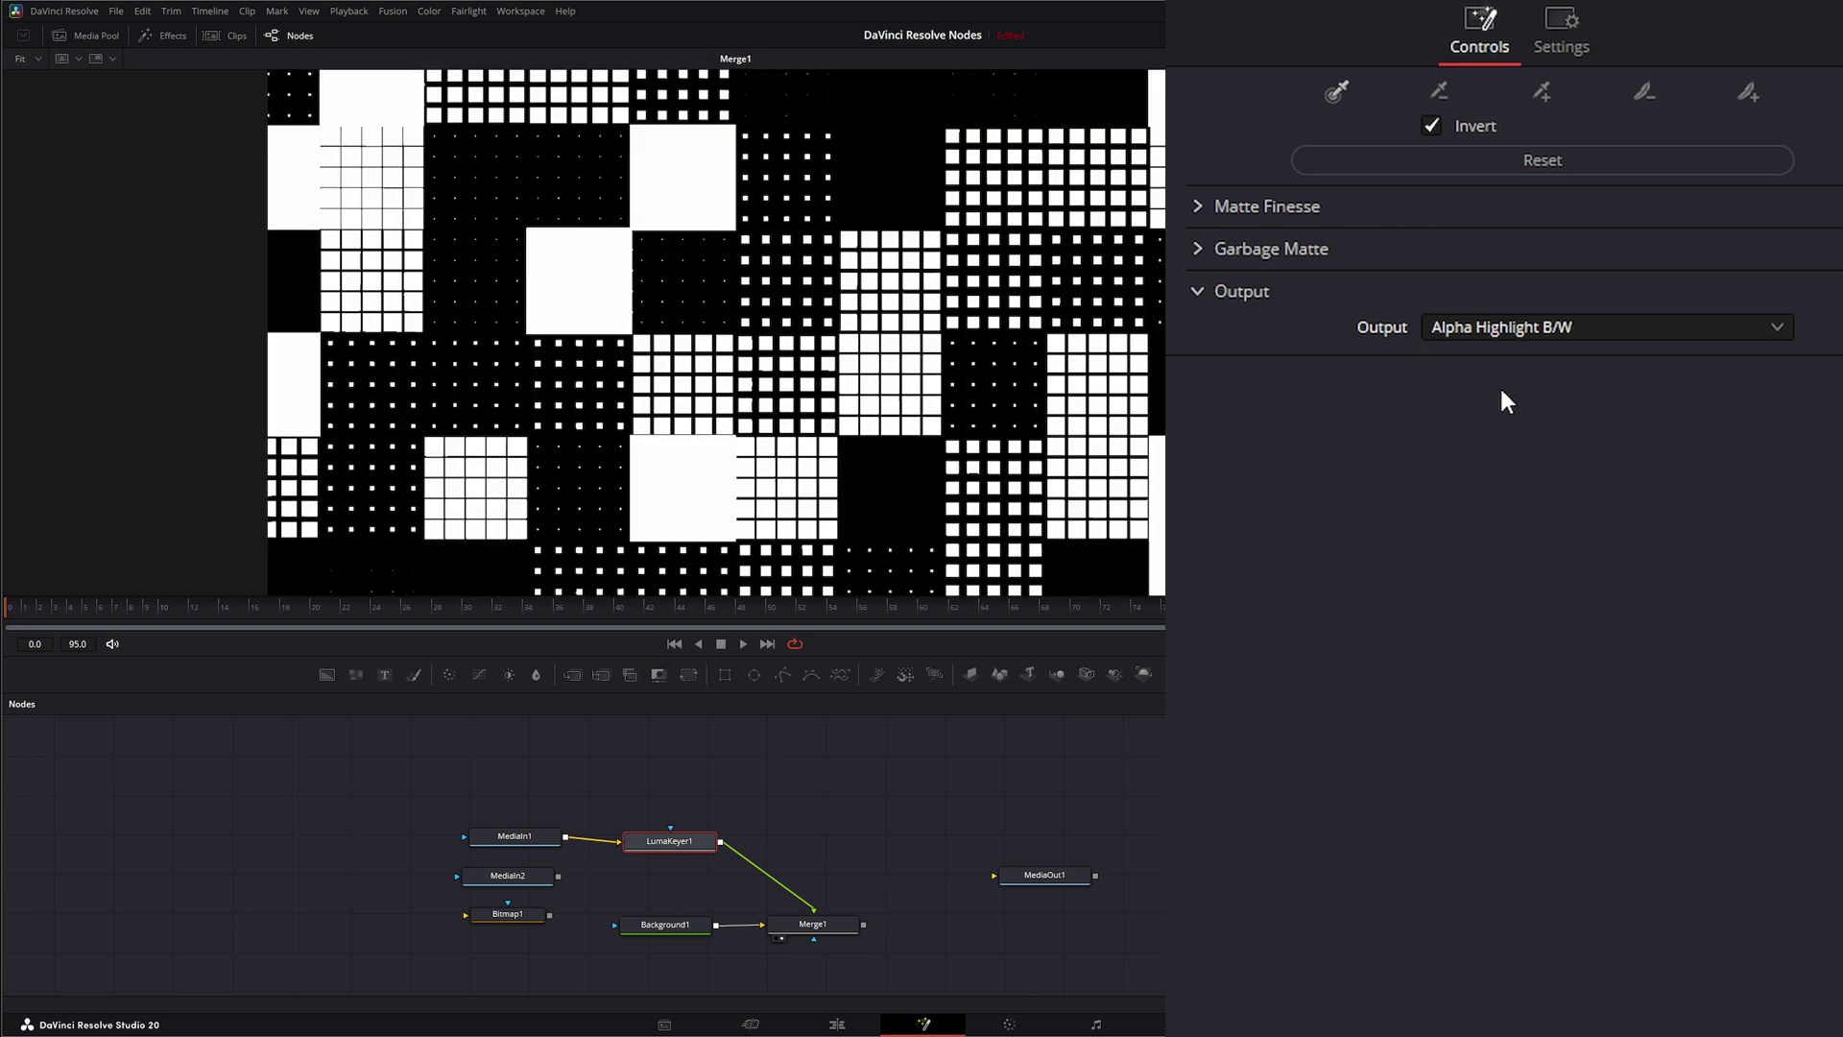
pyautogui.click(1465, 325)
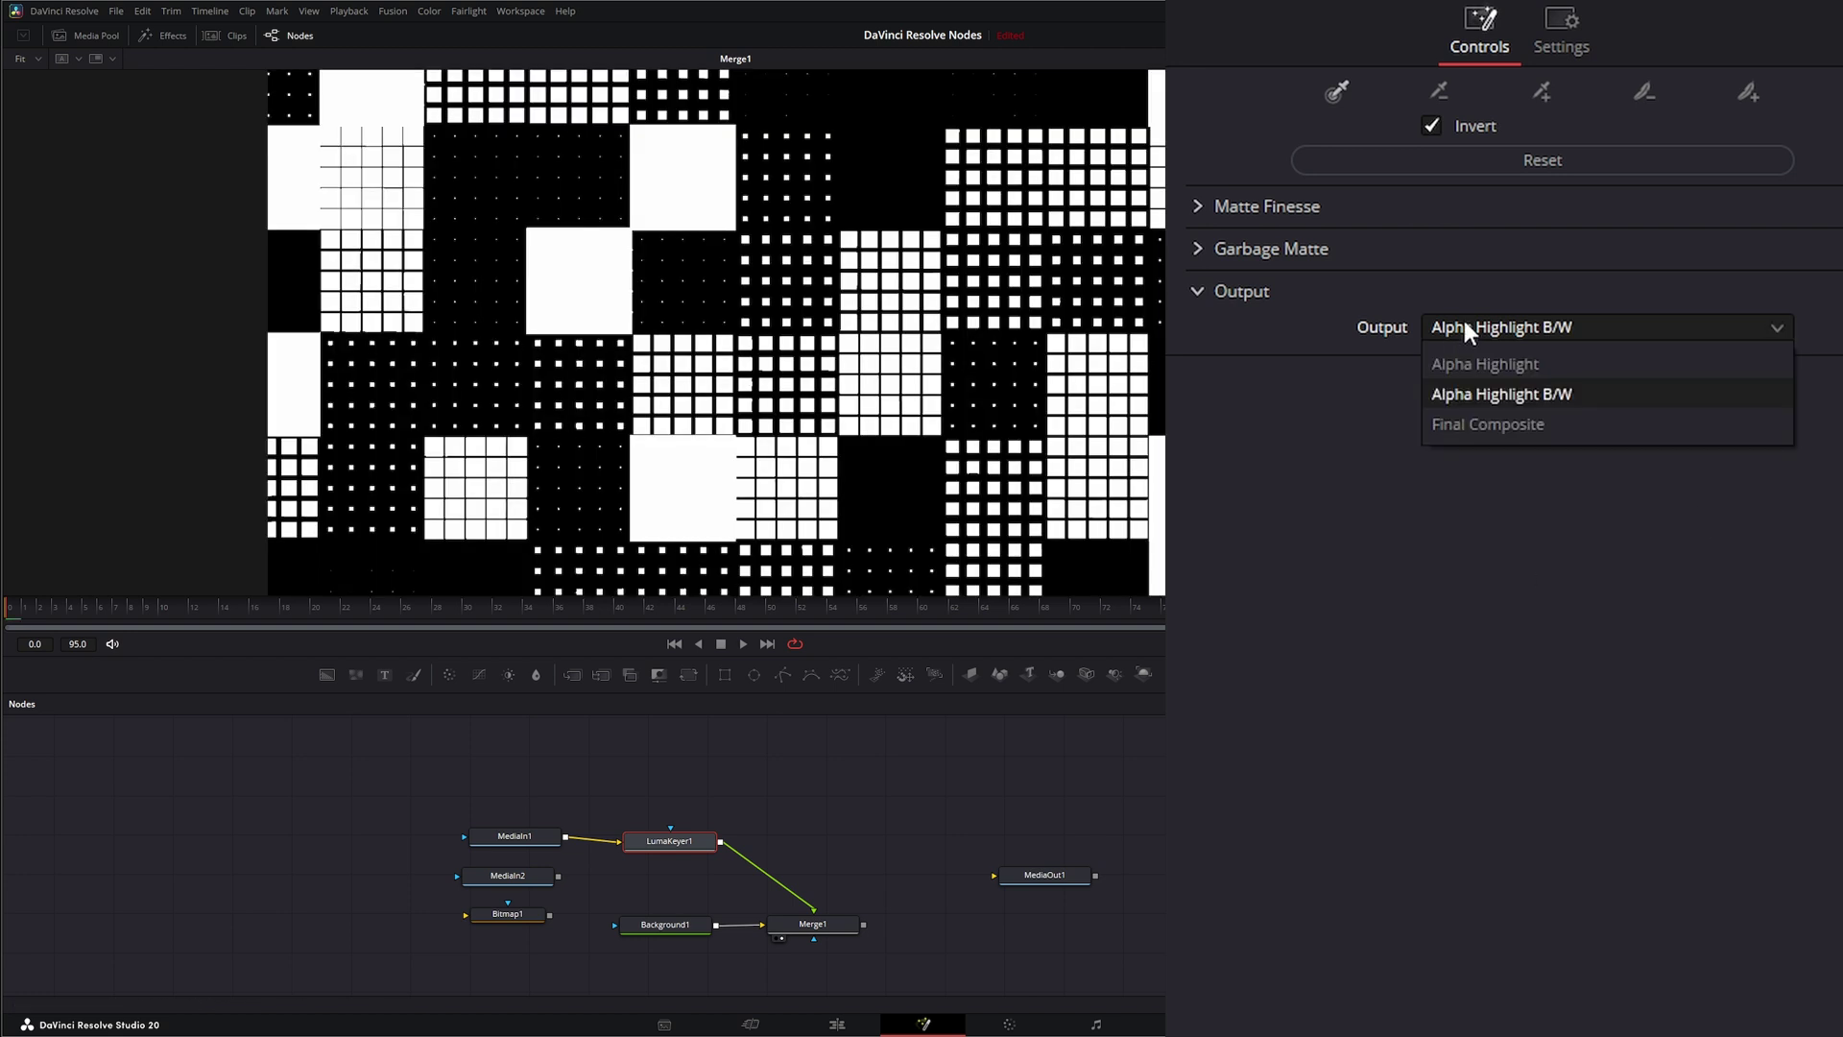
pyautogui.click(1488, 424)
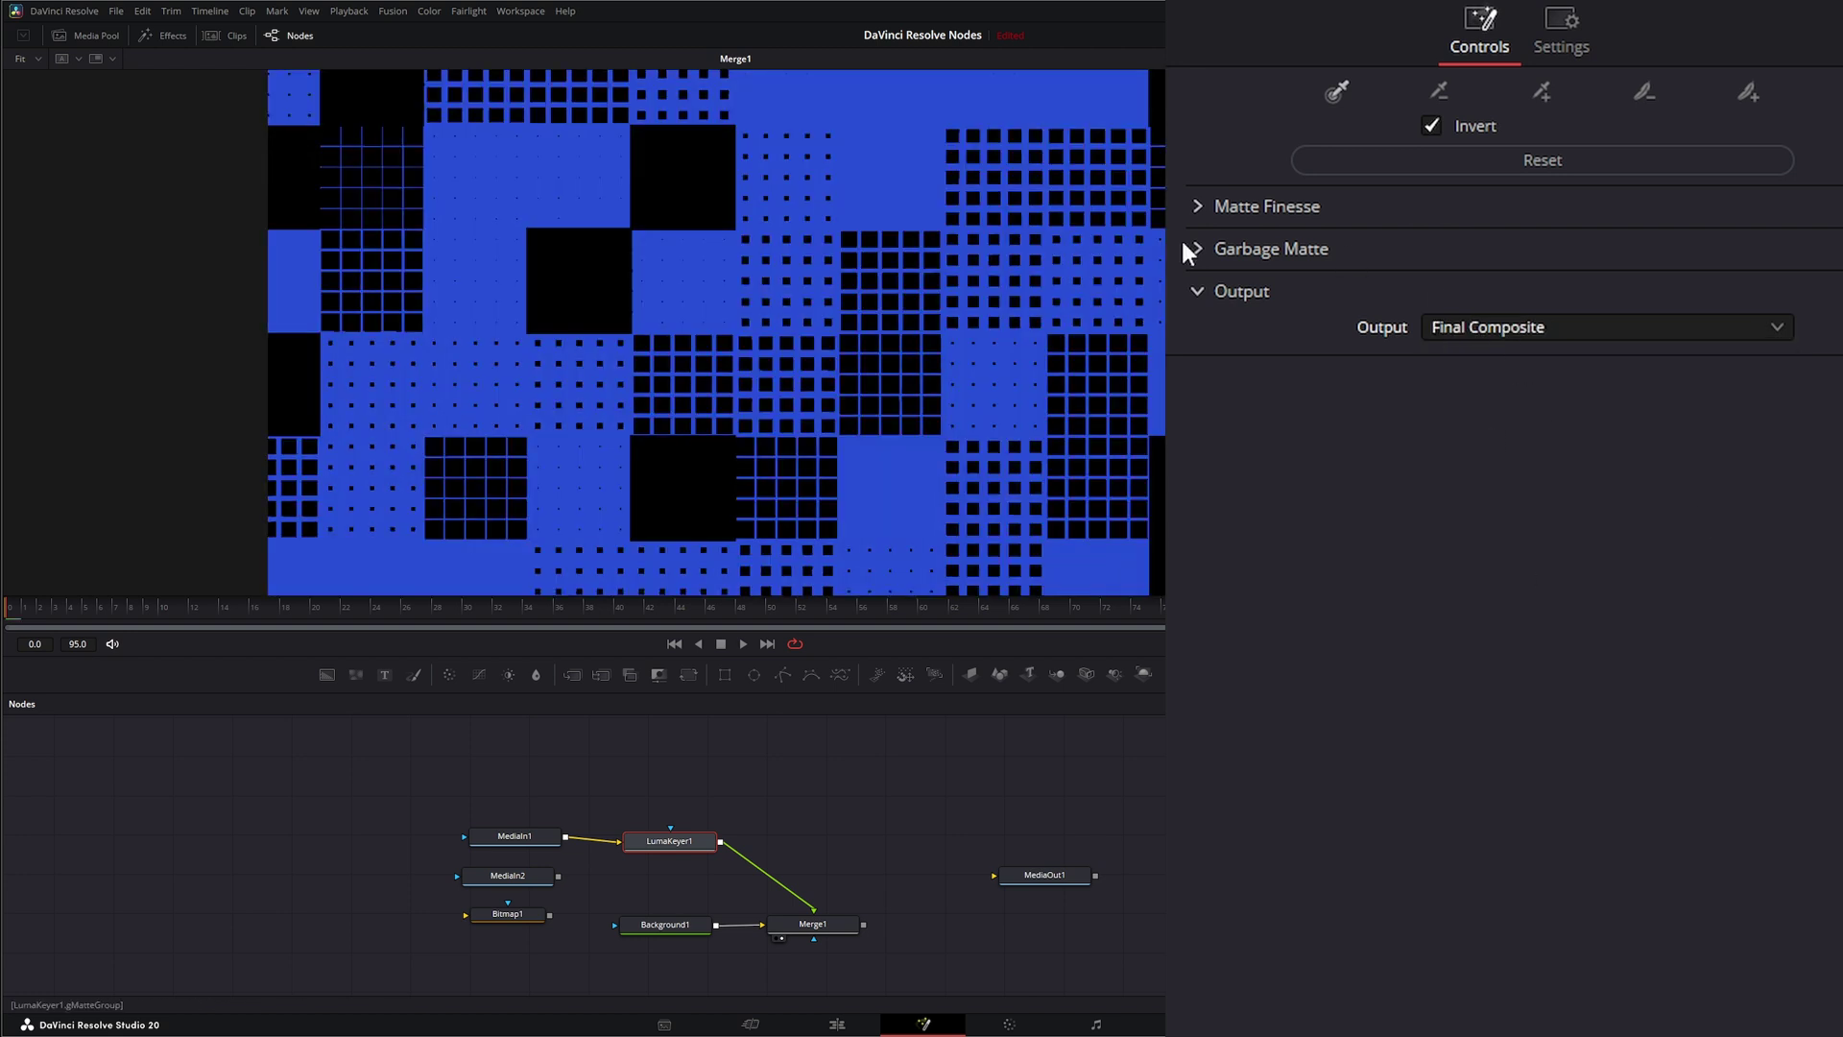
pyautogui.click(743, 644)
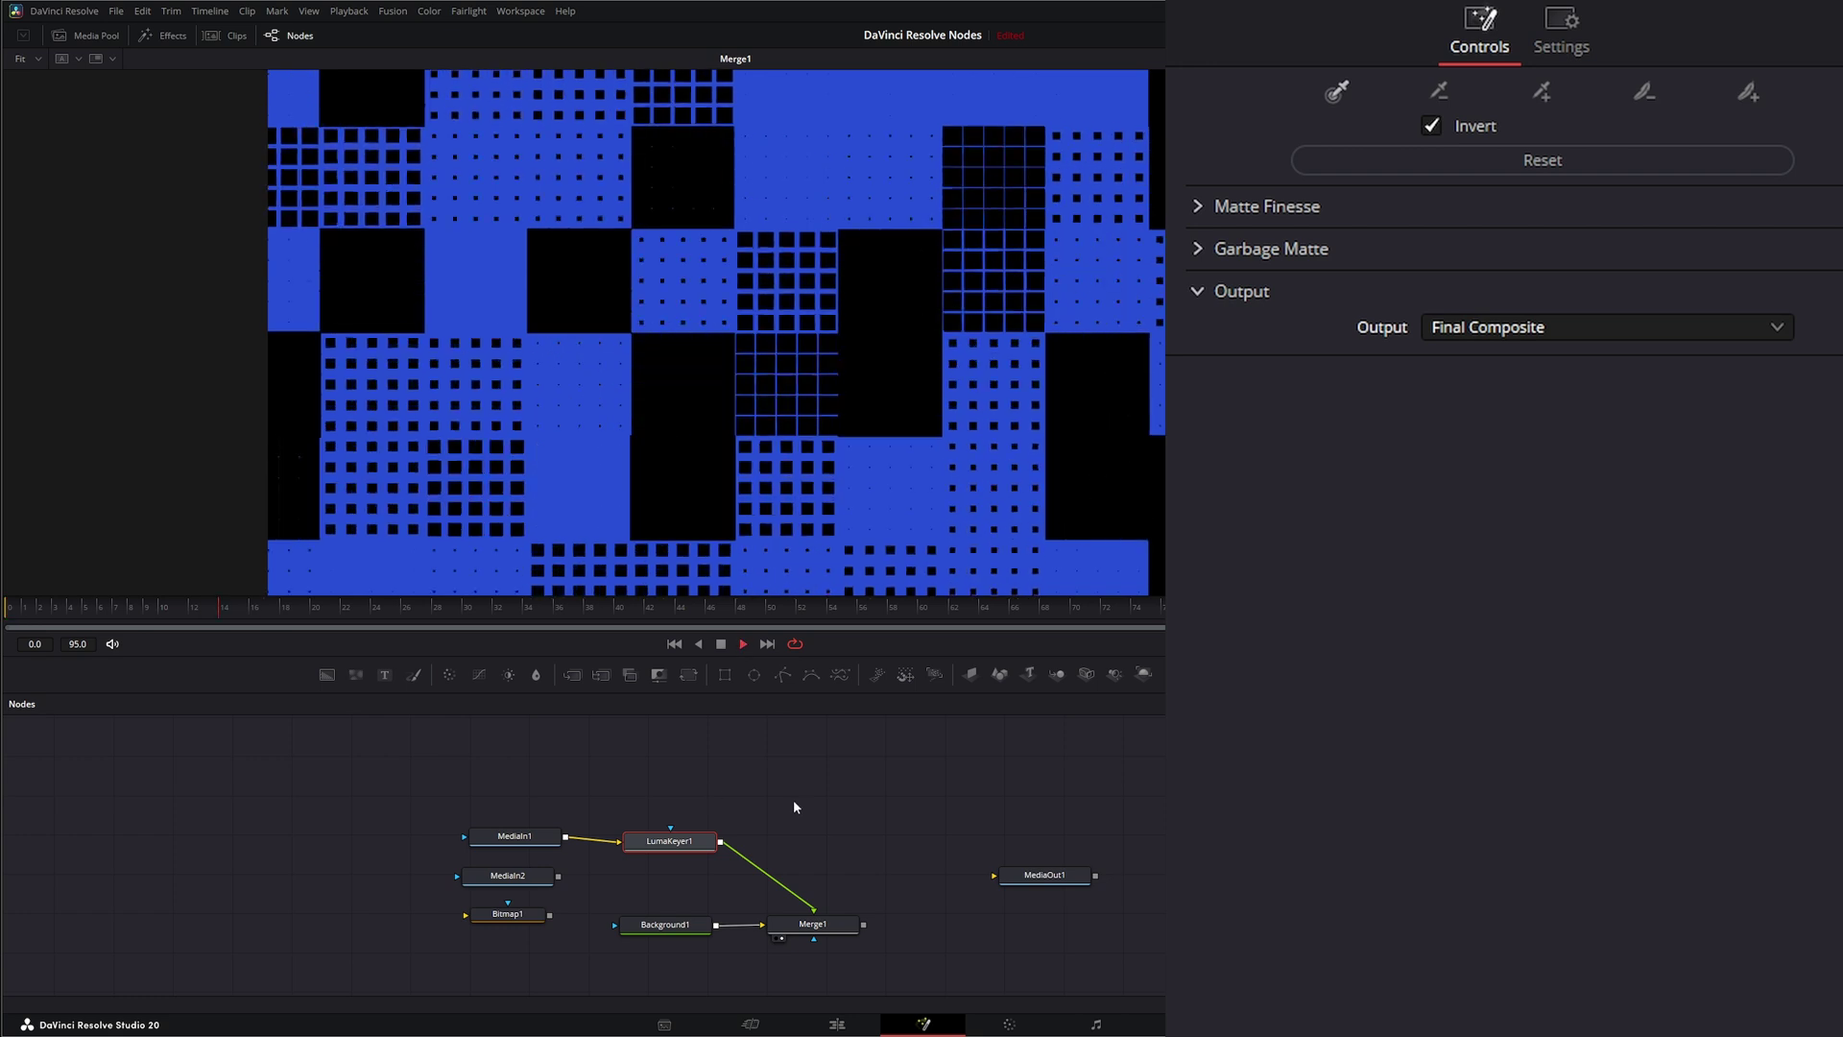